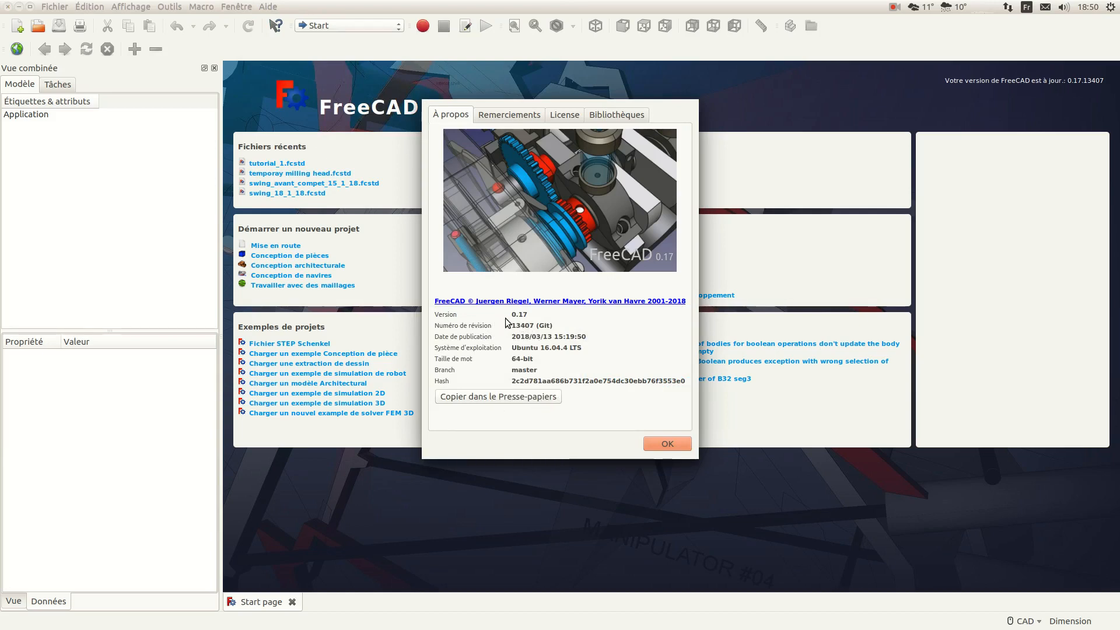
- Open the recent file tutorial_1.fcstd and examine the sketch under the plate feature, closing it unchanged
left_click(666, 444)
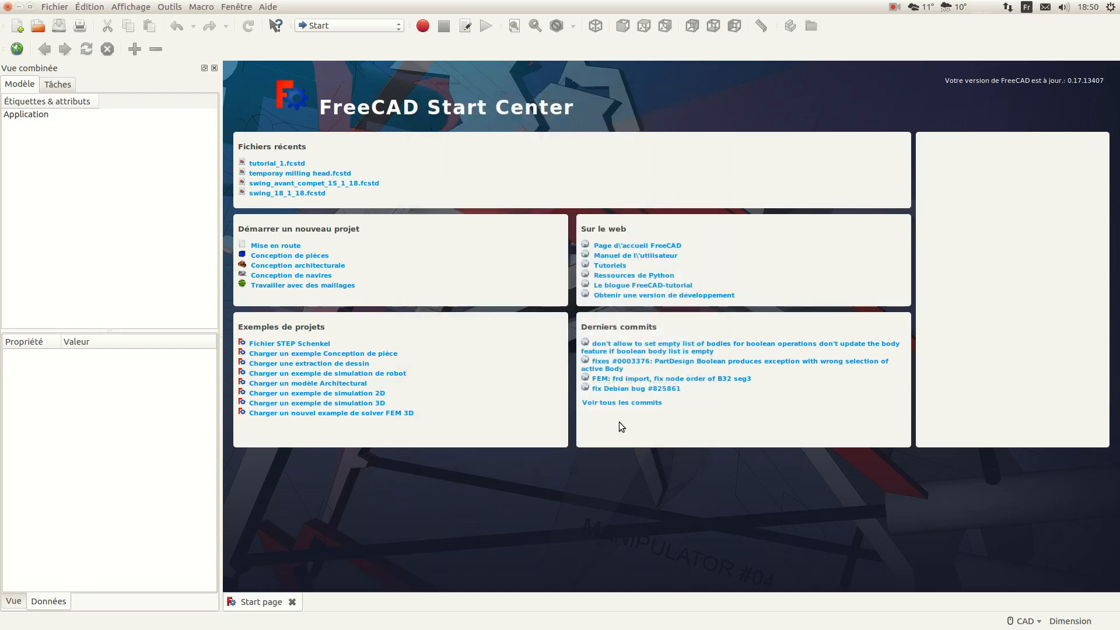
left_click(265, 164)
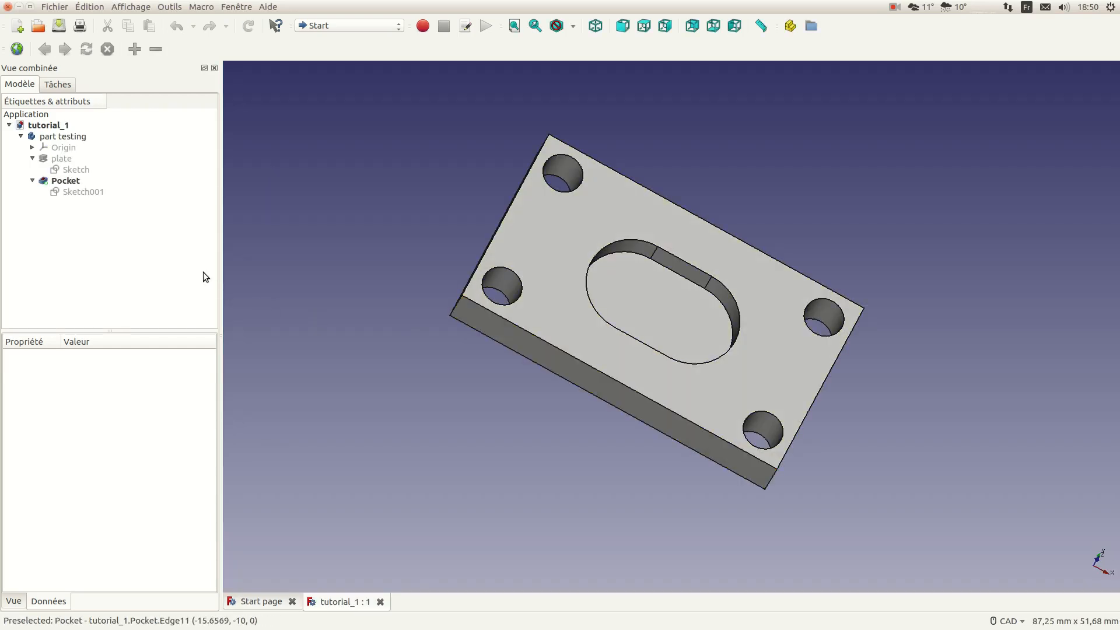
double_click(80, 170)
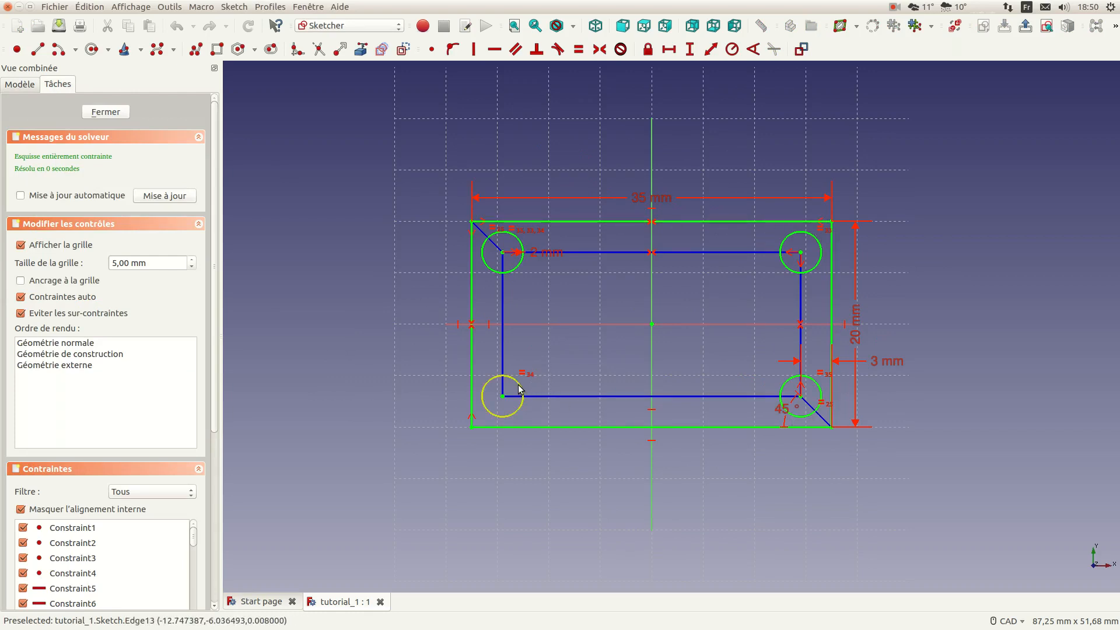
left_click(111, 112)
scroll(505, 293, "down", 2)
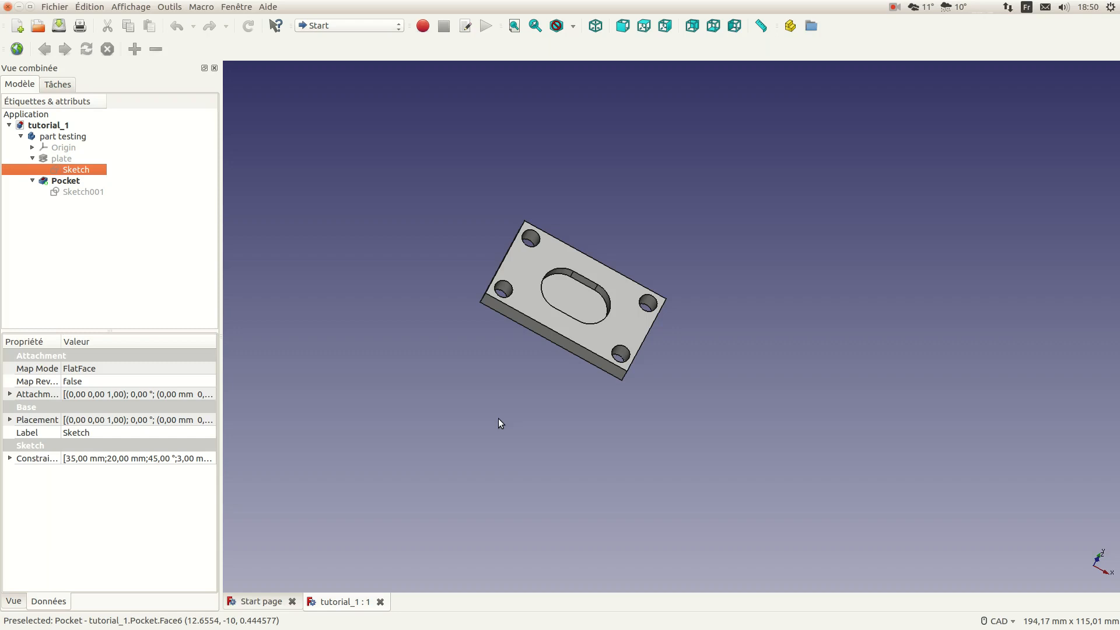
- Create a new empty document and close the Start page, leaving the new document active
left_click(18, 26)
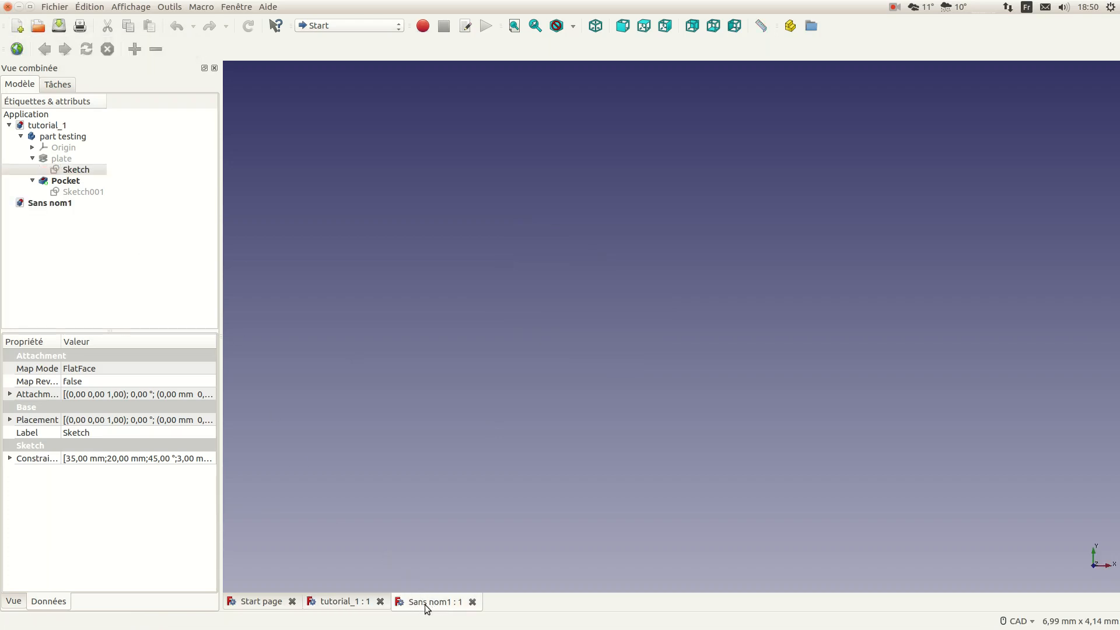
left_click(292, 602)
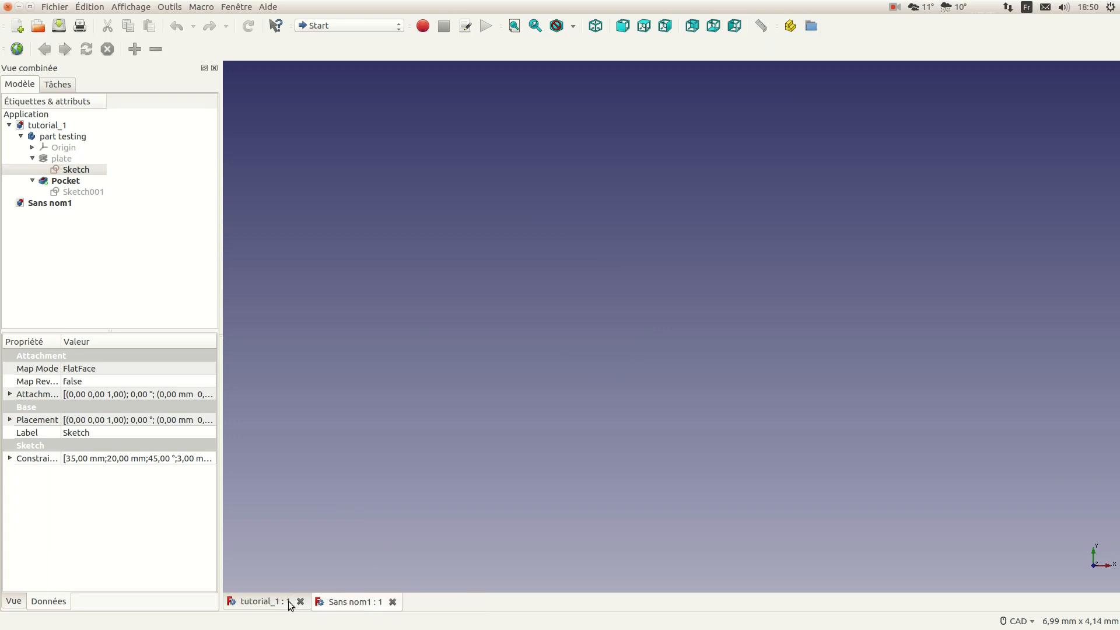
left_click(279, 607)
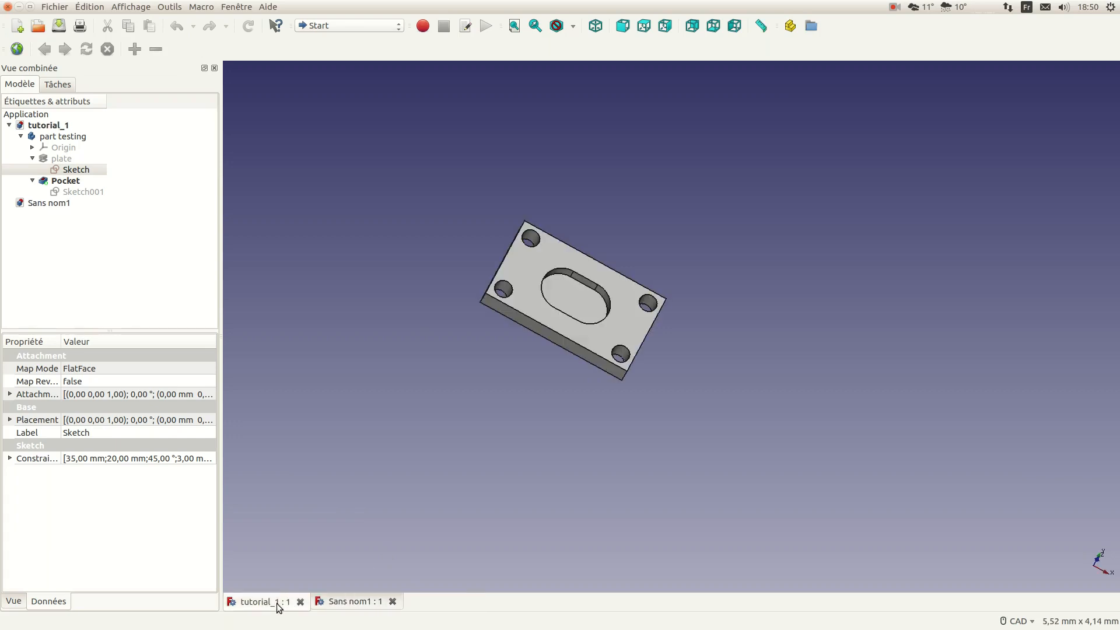
left_click(341, 601)
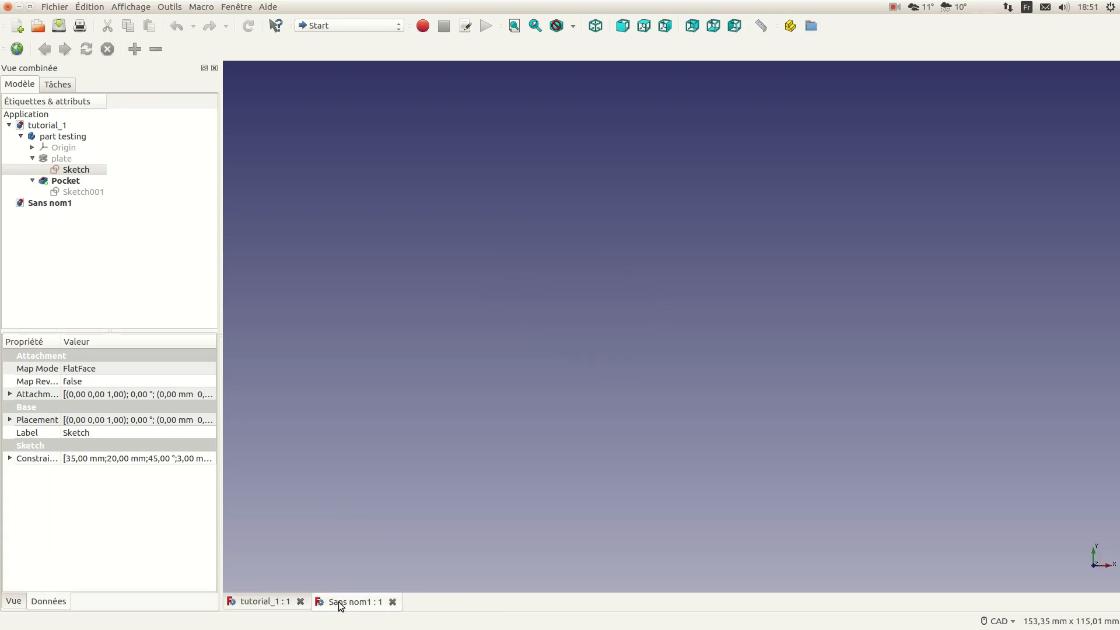
- Save the new document as tutorial_2 in the Data/Design/FreeCAD folder
left_click(51, 204)
left_click(59, 27)
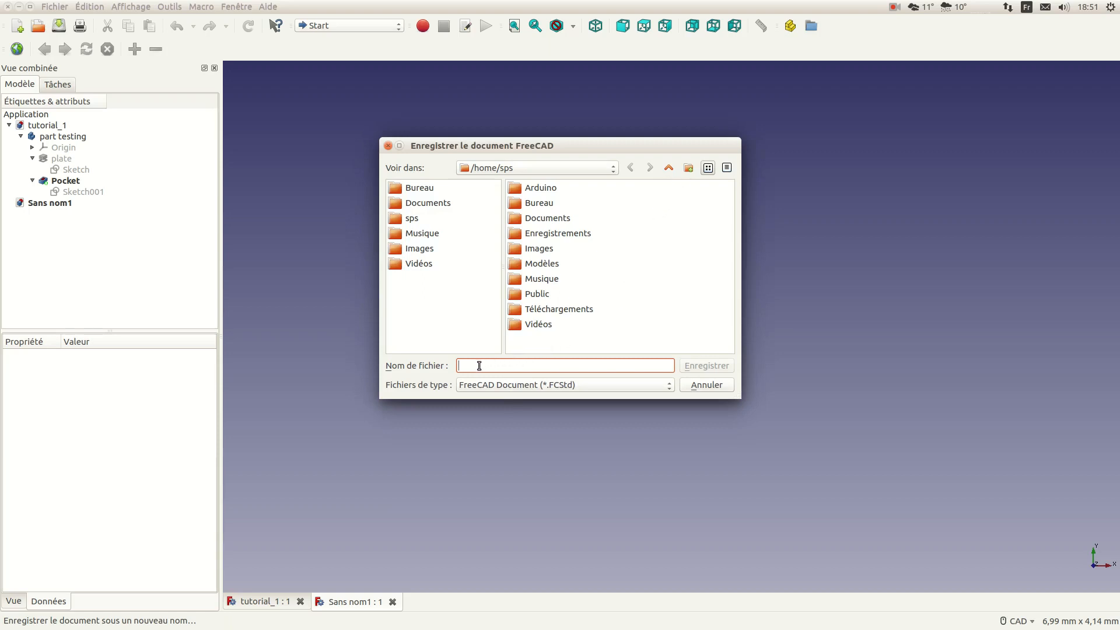
type("tuto")
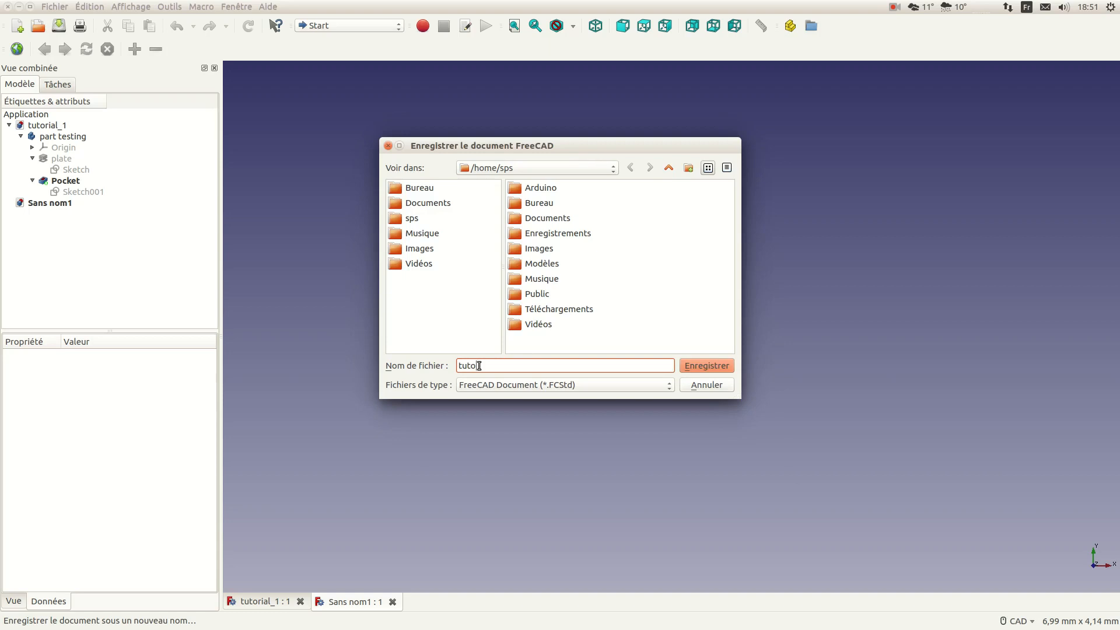
type("rial_2")
left_click(612, 169)
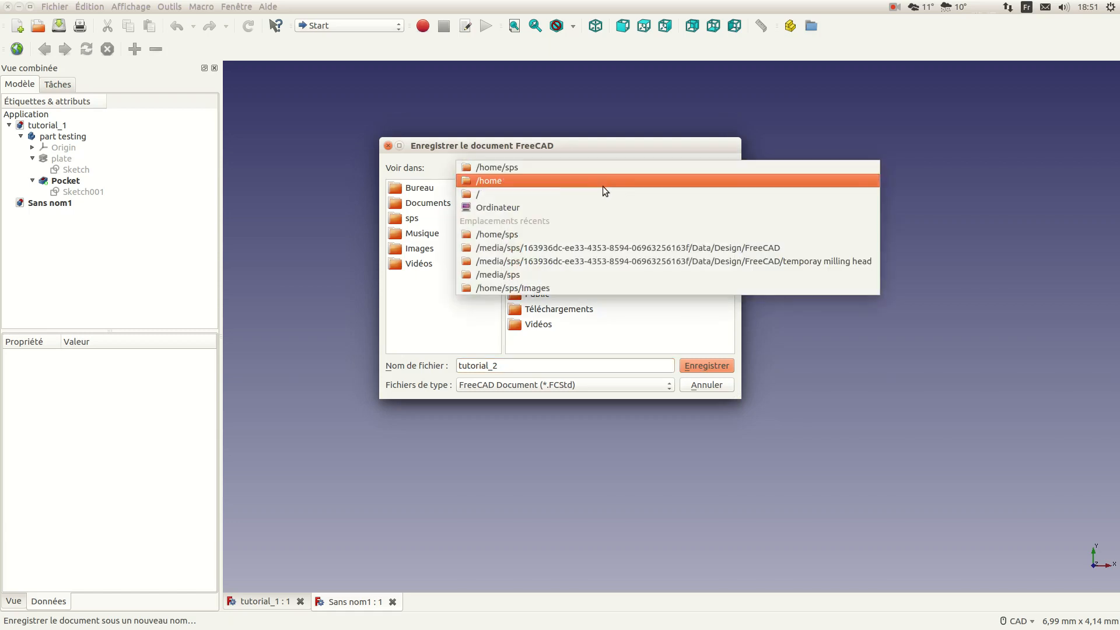
left_click(600, 243)
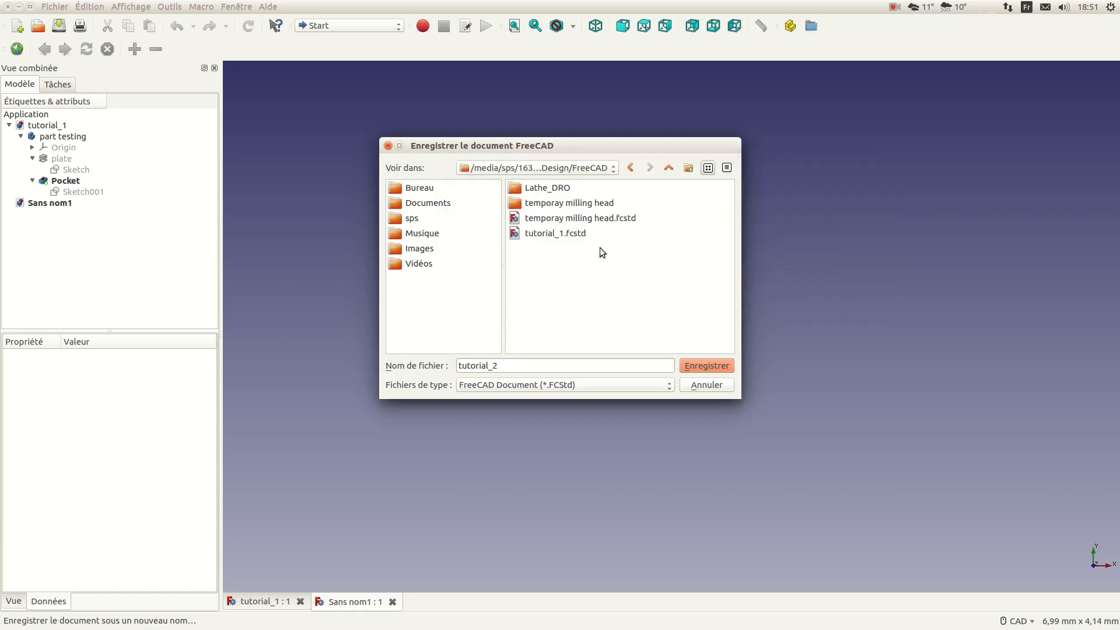
left_click(702, 367)
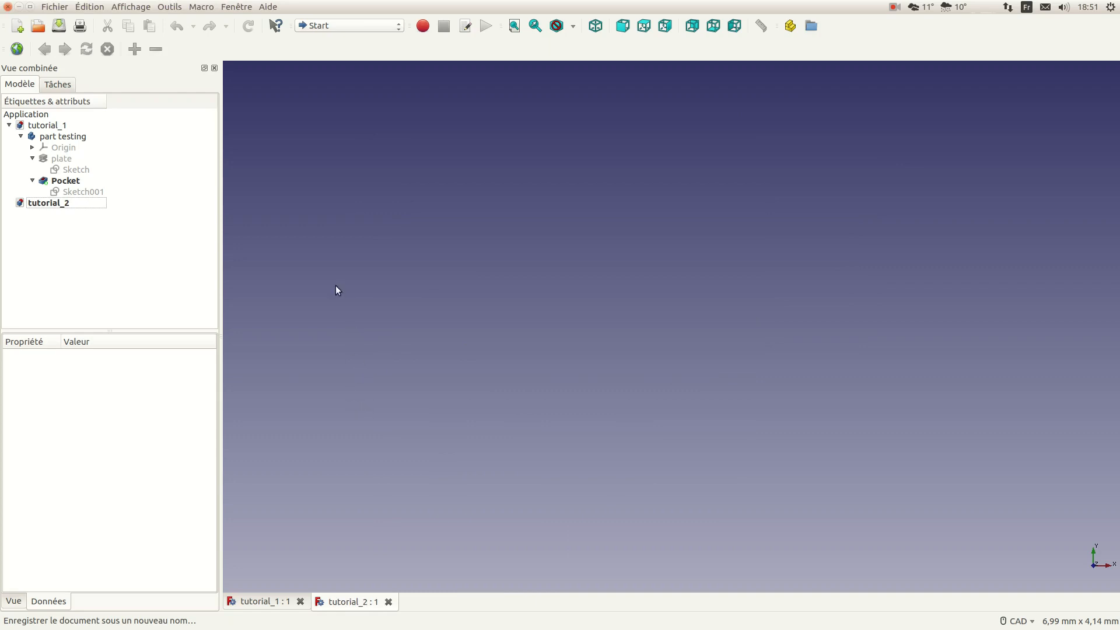
- Switch to the Part workbench, add a solid cube to tutorial_2 and show it in axonometric view
left_click(396, 27)
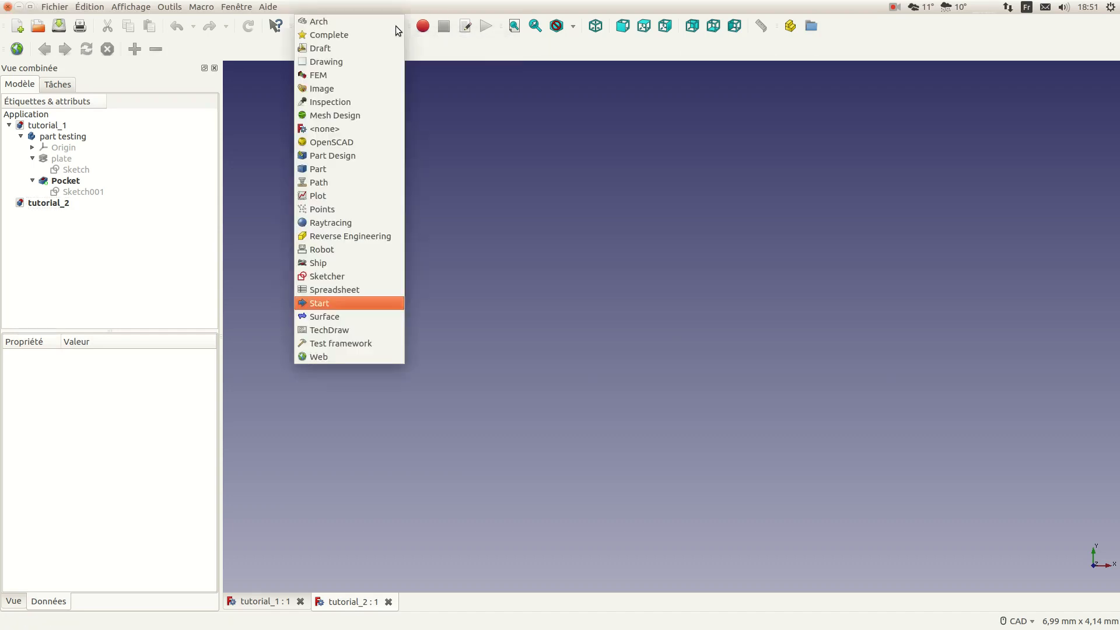
left_click(319, 169)
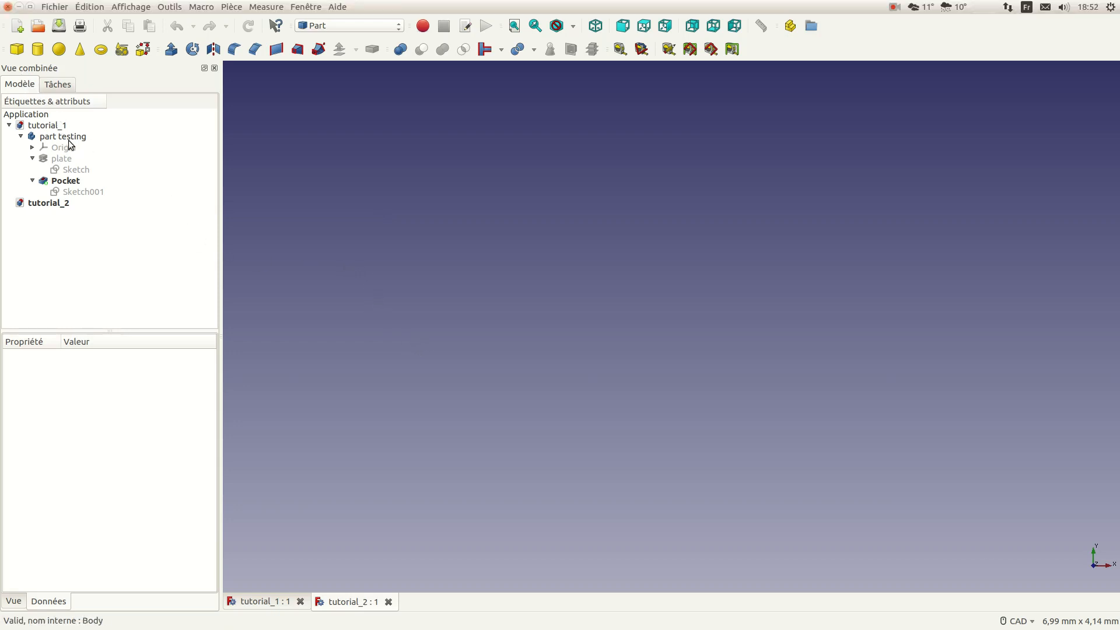
left_click(275, 603)
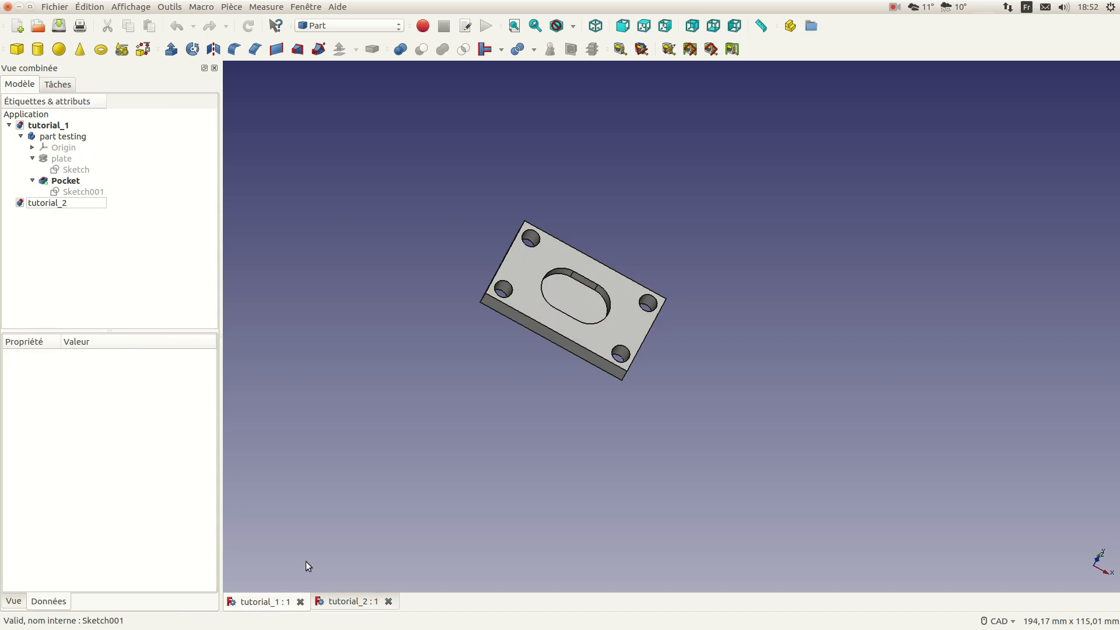
left_click(344, 602)
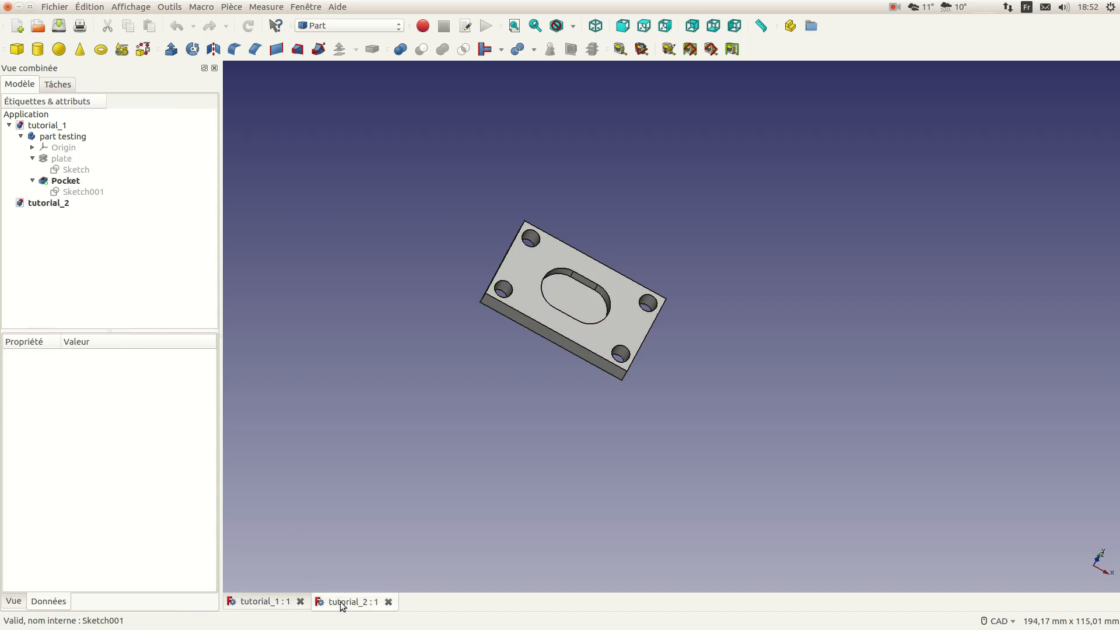
left_click(15, 50)
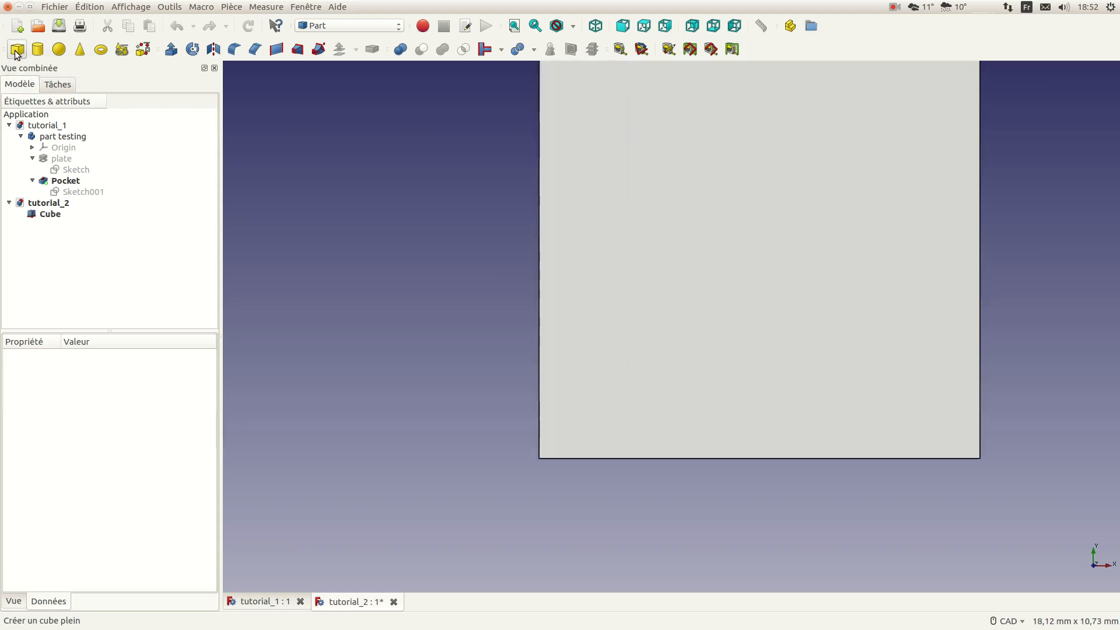
left_click(594, 28)
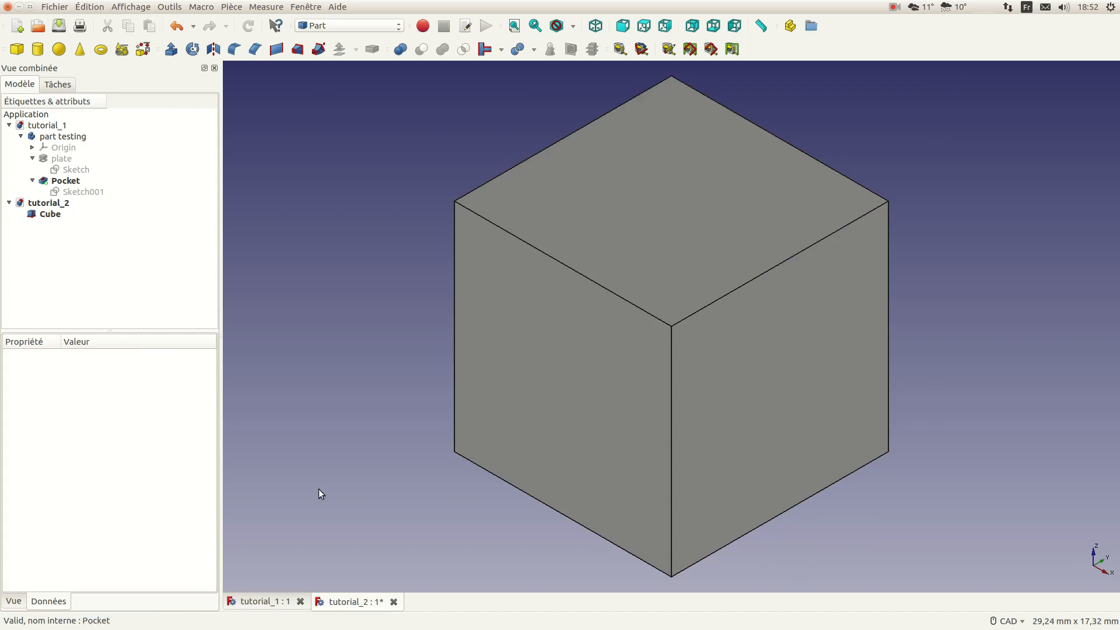
- Examine the body and plate properties in tutorial_1 and the dimensions in the plate's sketch
left_click(64, 138)
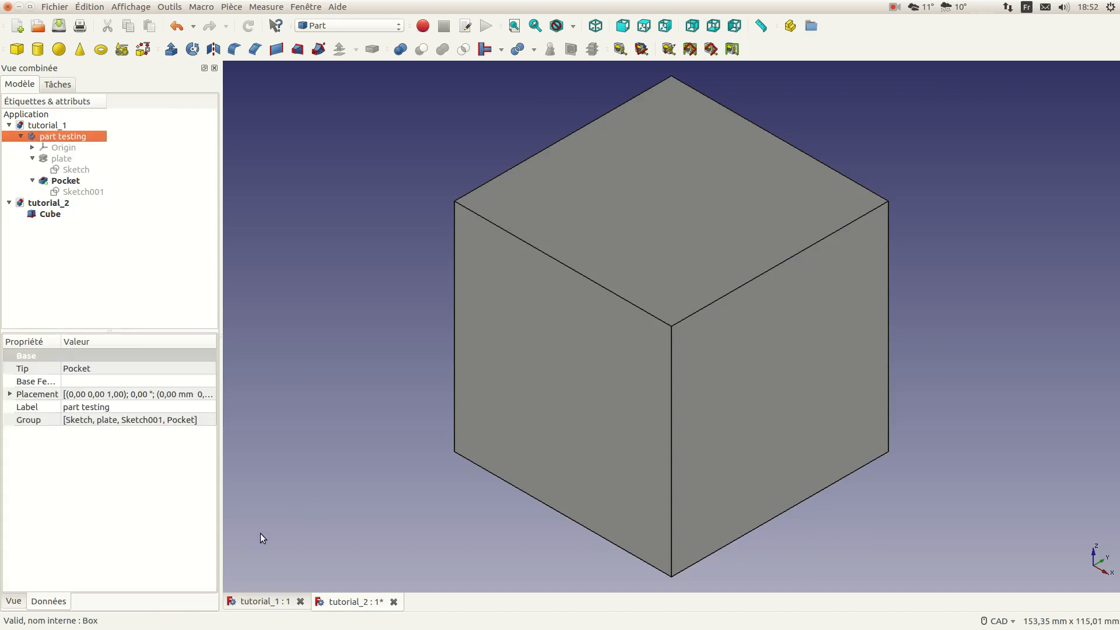
left_click(284, 603)
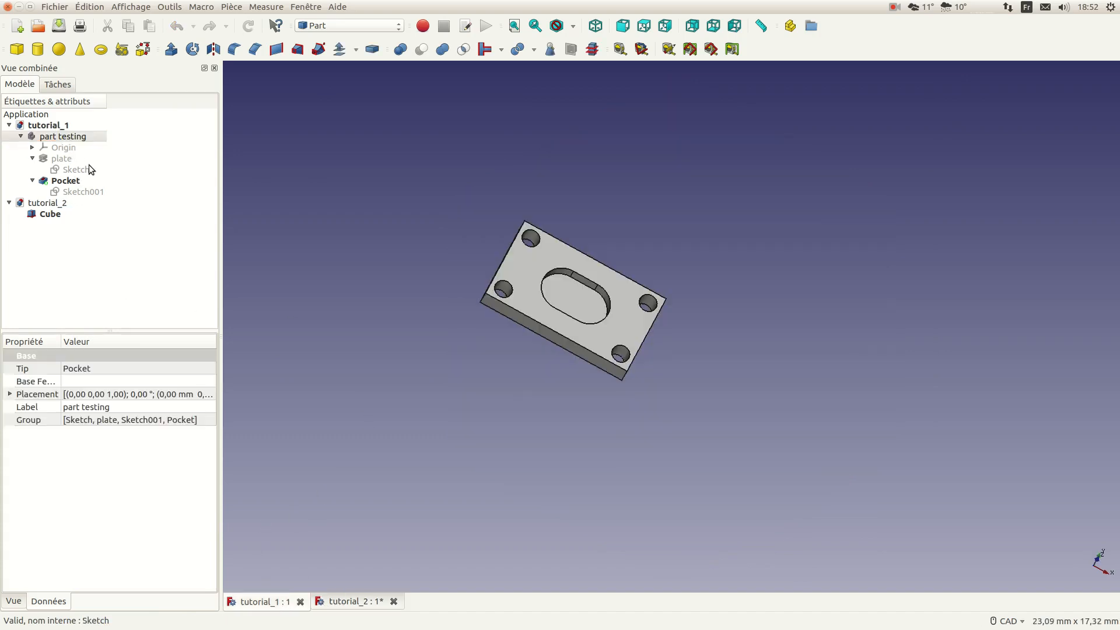
left_click(66, 160)
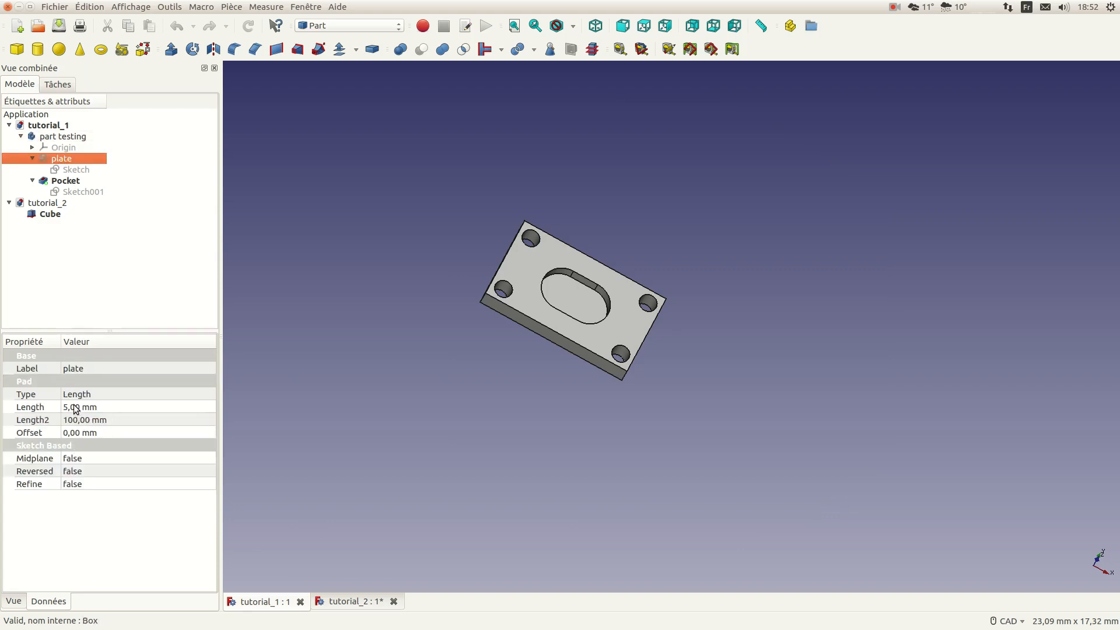
double_click(75, 169)
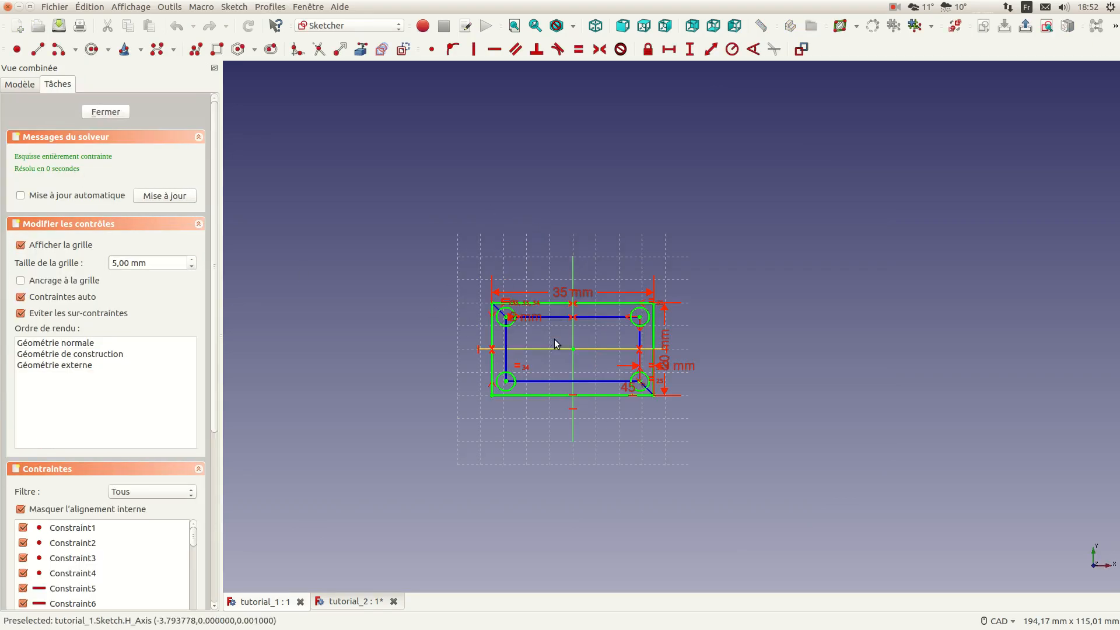
scroll(553, 306, "up", 2)
scroll(910, 460, "down", 4)
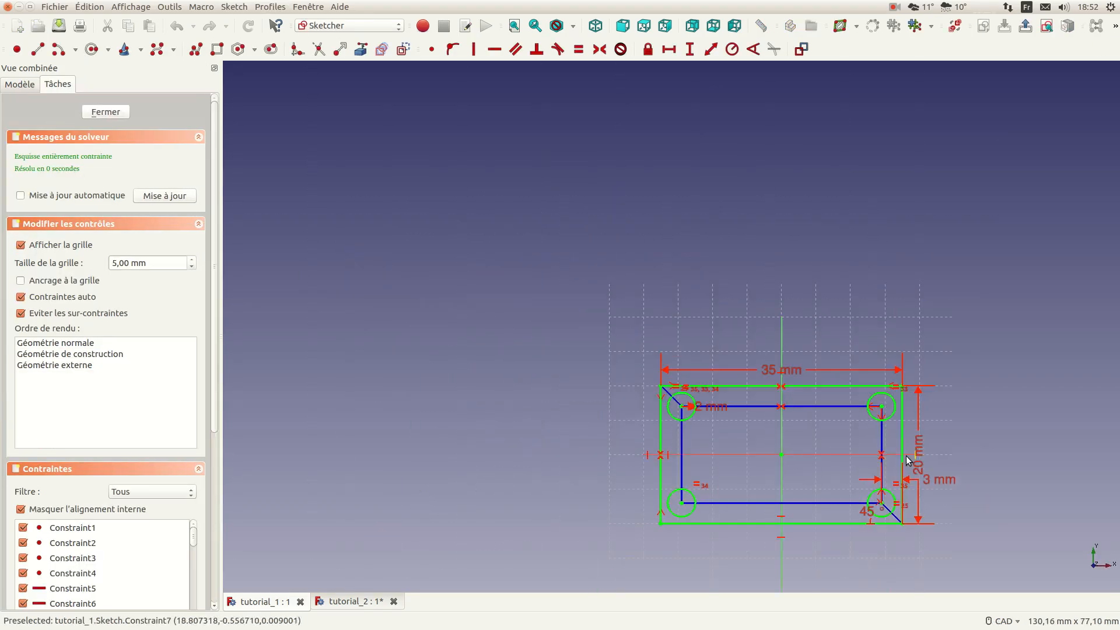
left_click(106, 112)
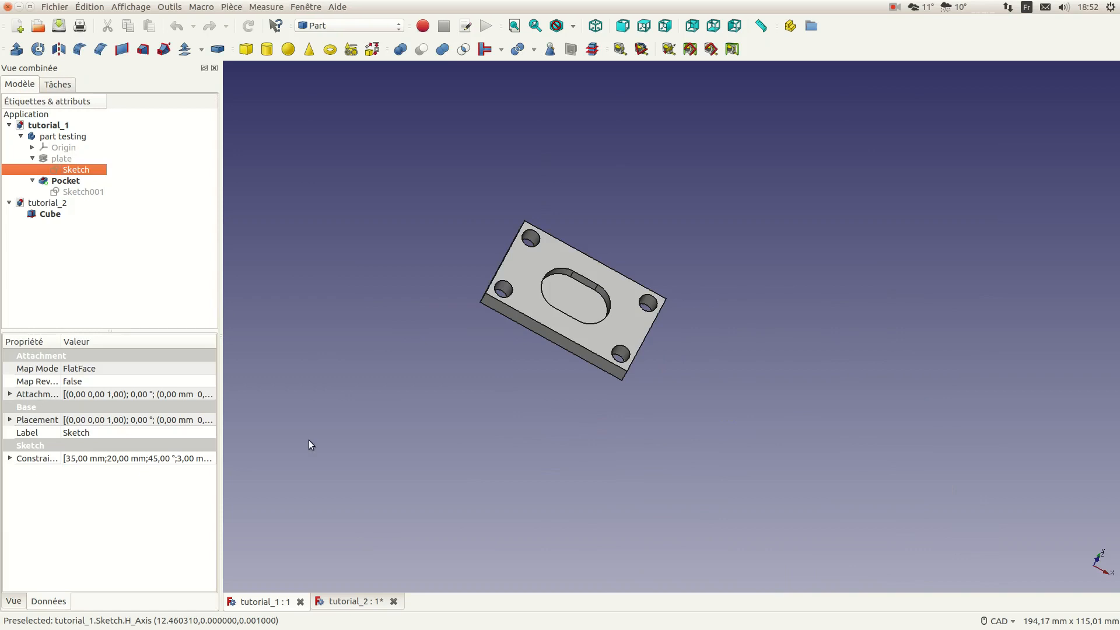
- Return to tutorial_2, select one side face of the cube and examine the placement's angle, axis and position settings
left_click(366, 608)
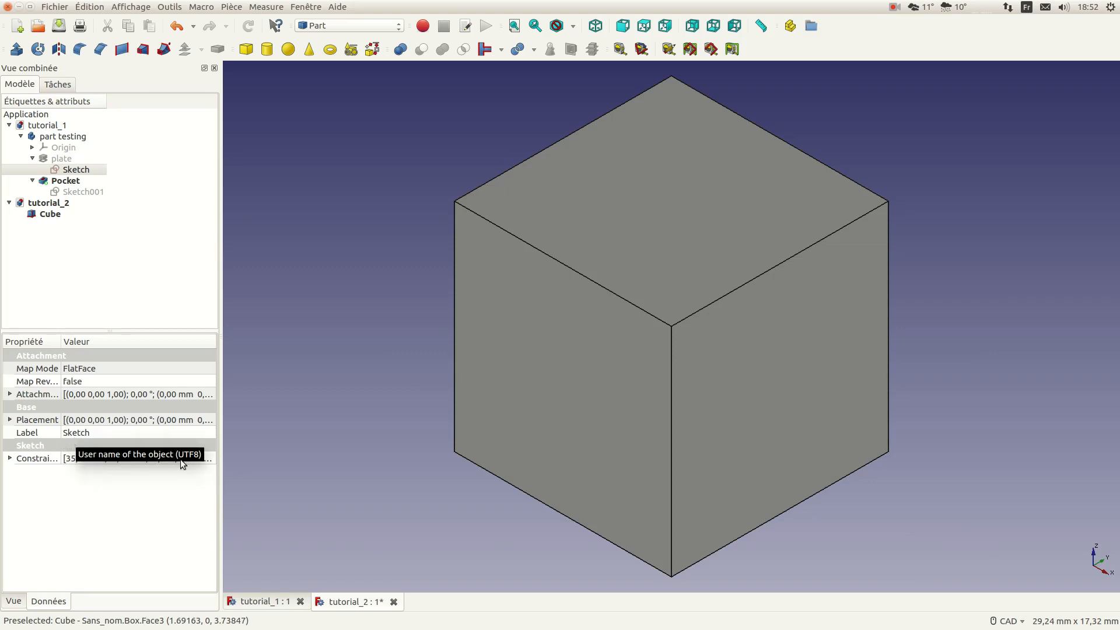
left_click(554, 309)
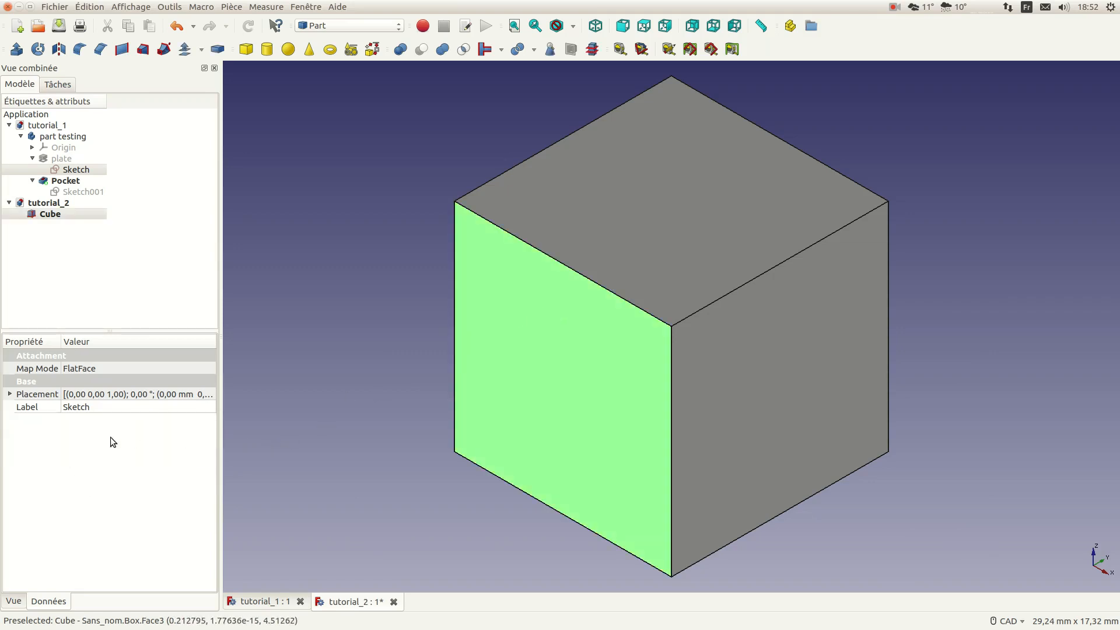
left_click(10, 394)
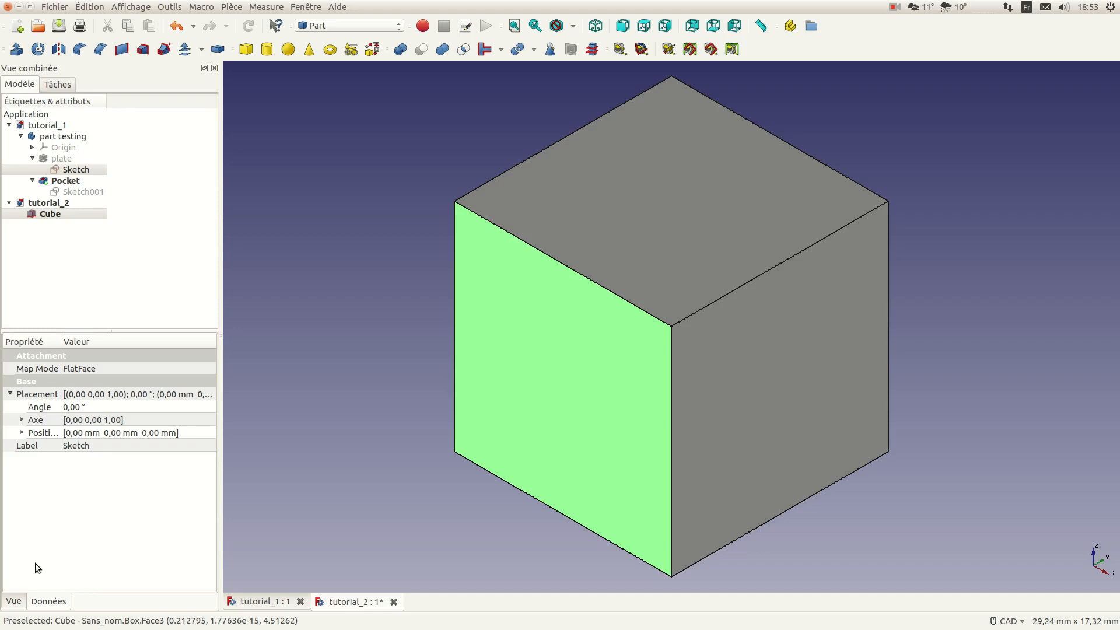
left_click(21, 432)
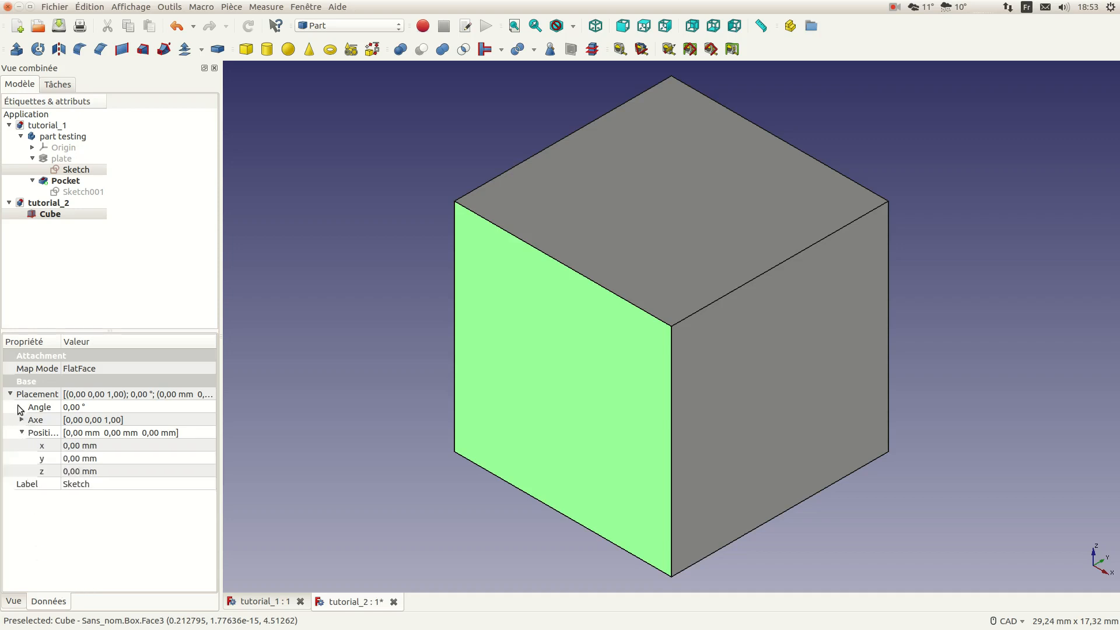
left_click(22, 419)
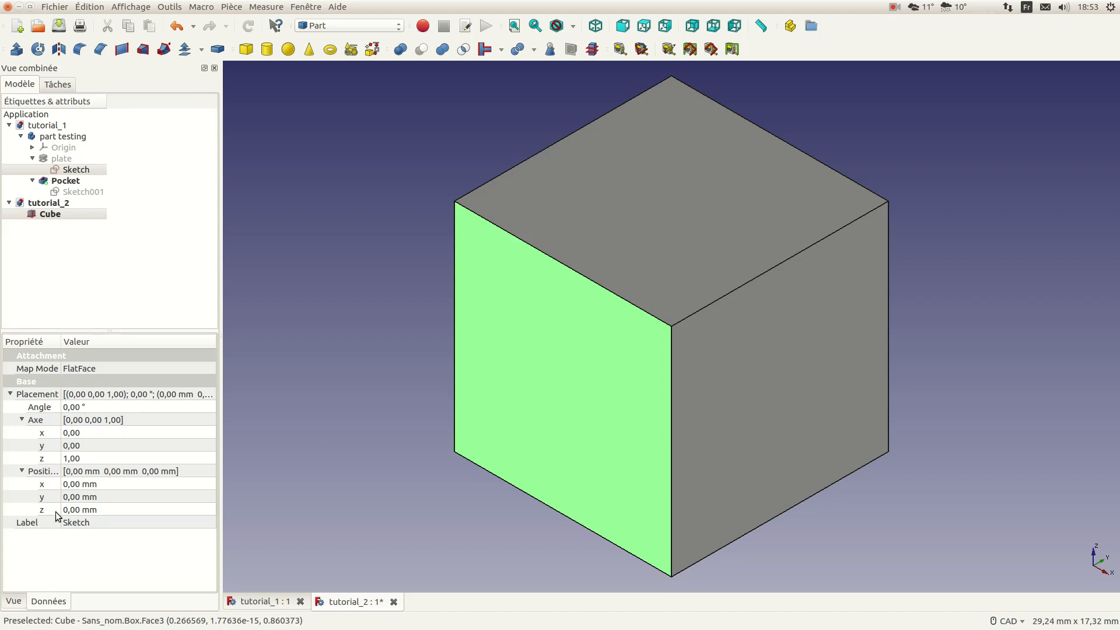
left_click(13, 601)
left_click(37, 604)
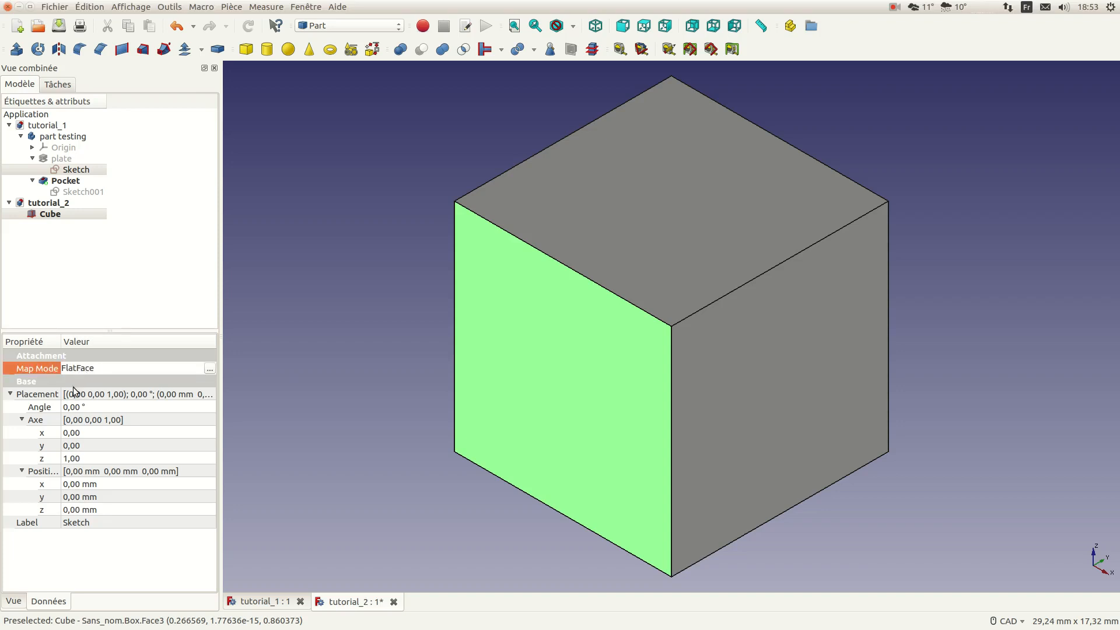
left_click(173, 395)
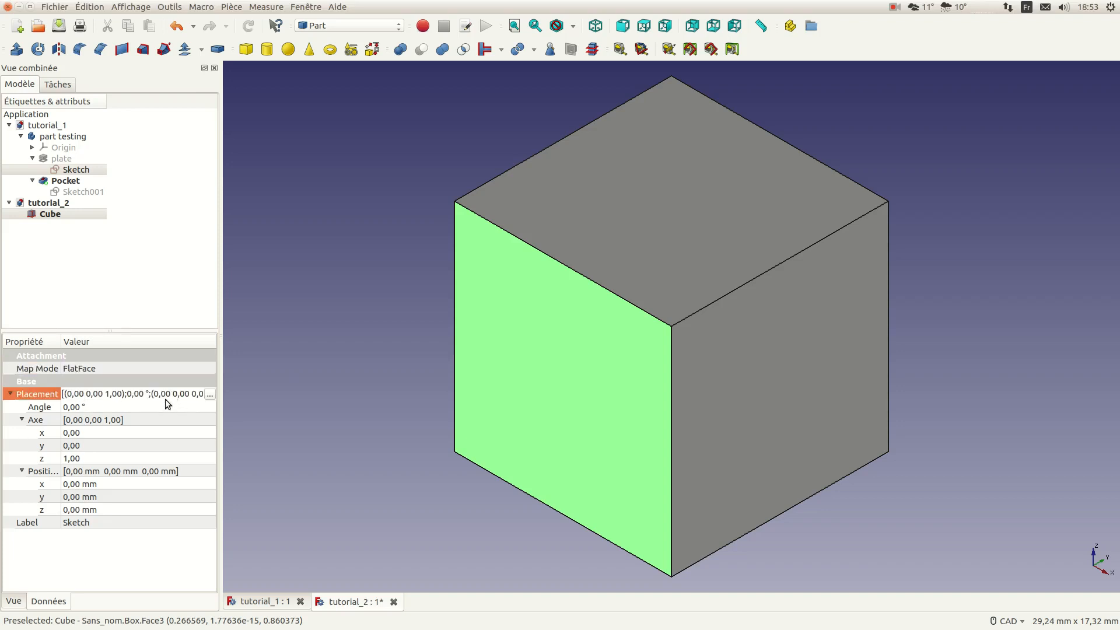
left_click(210, 396)
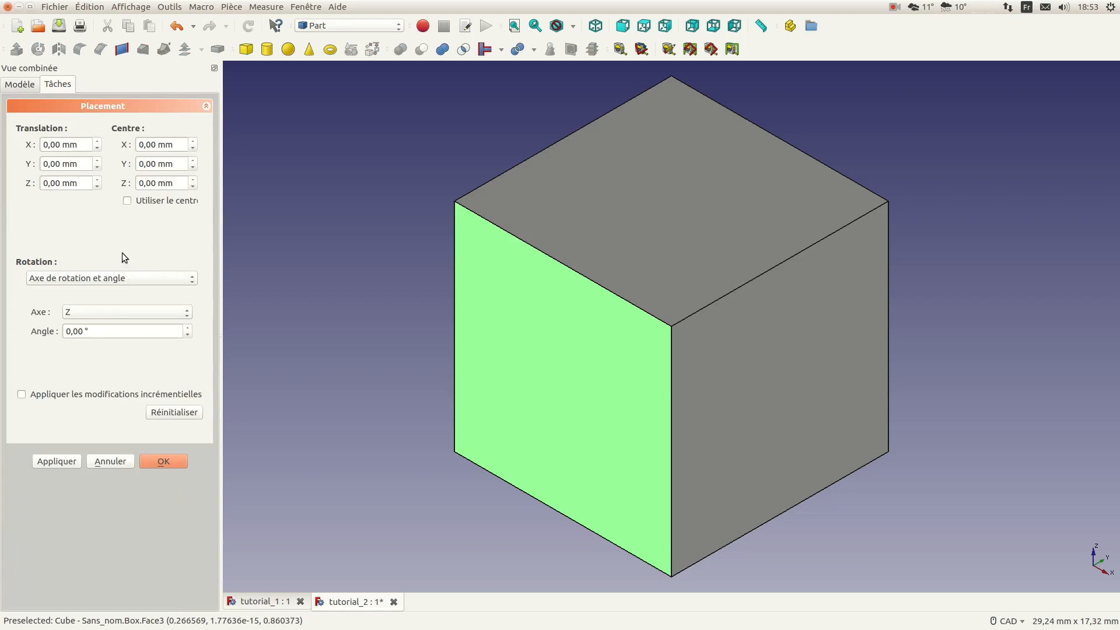
left_click(155, 460)
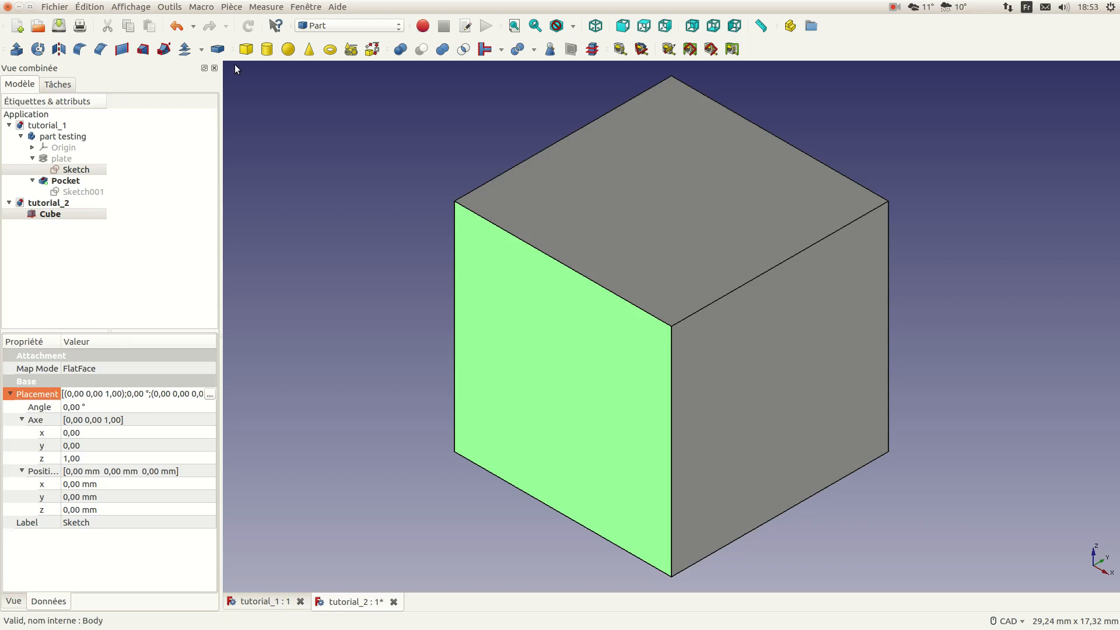
- Add a second solid cube to tutorial_2
left_click(244, 49)
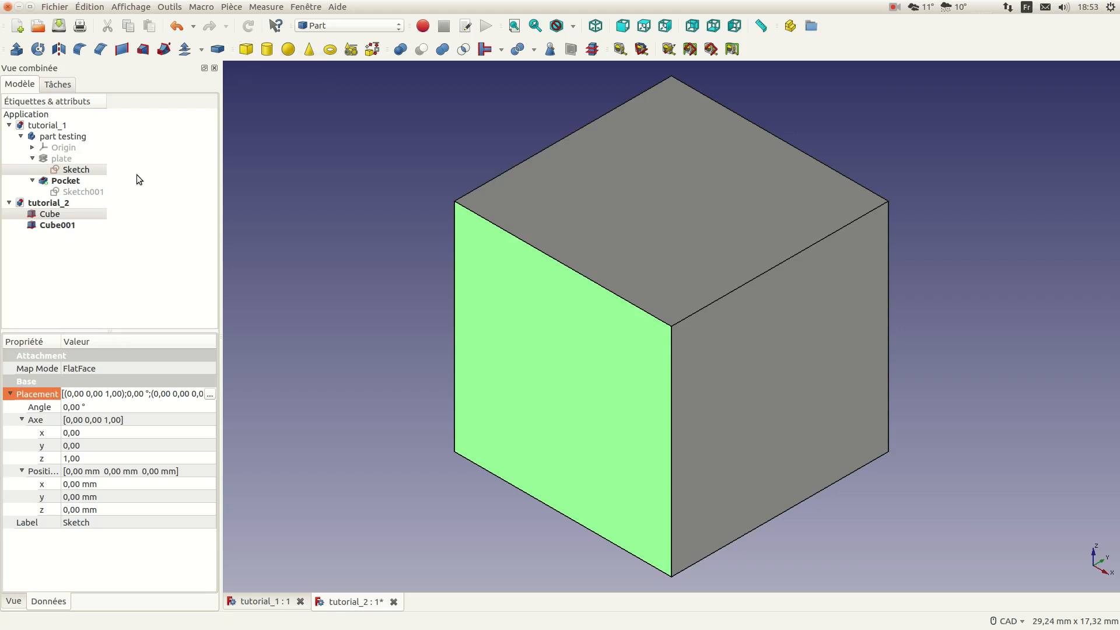
- Compare the two overlapping cubes in tutorial_2 and delete the second one, Cube001
left_click(62, 226)
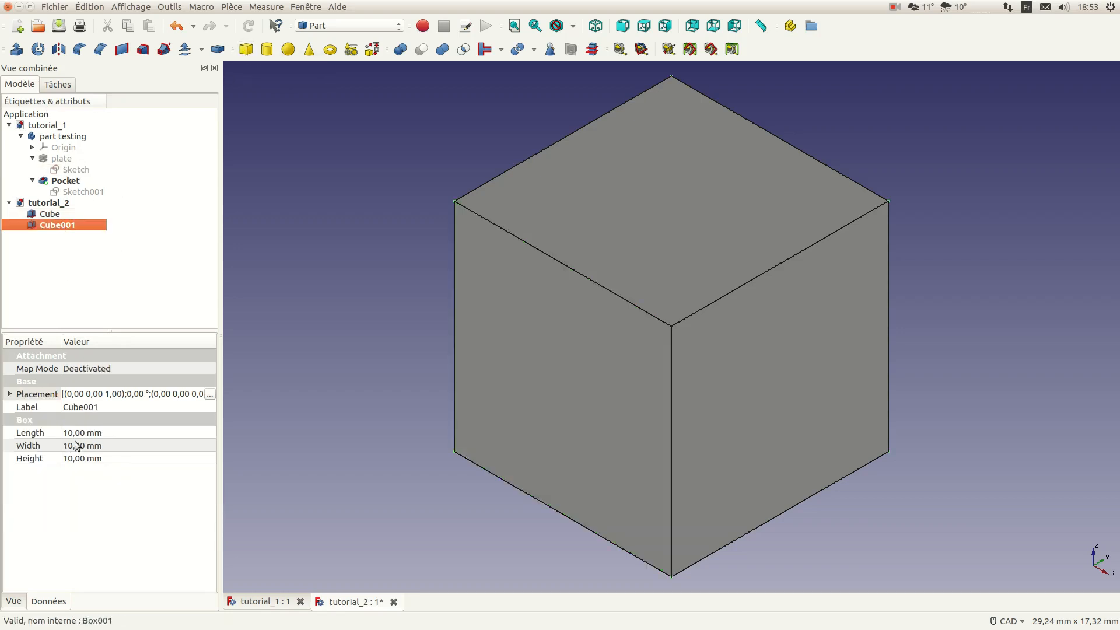
left_click(51, 214)
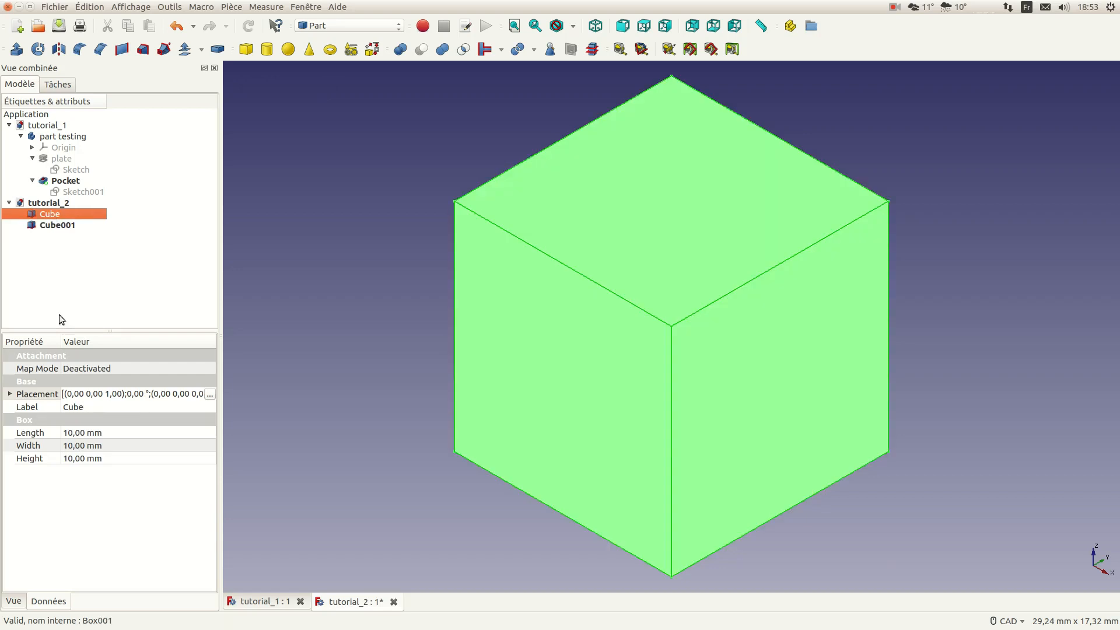
left_click(59, 227)
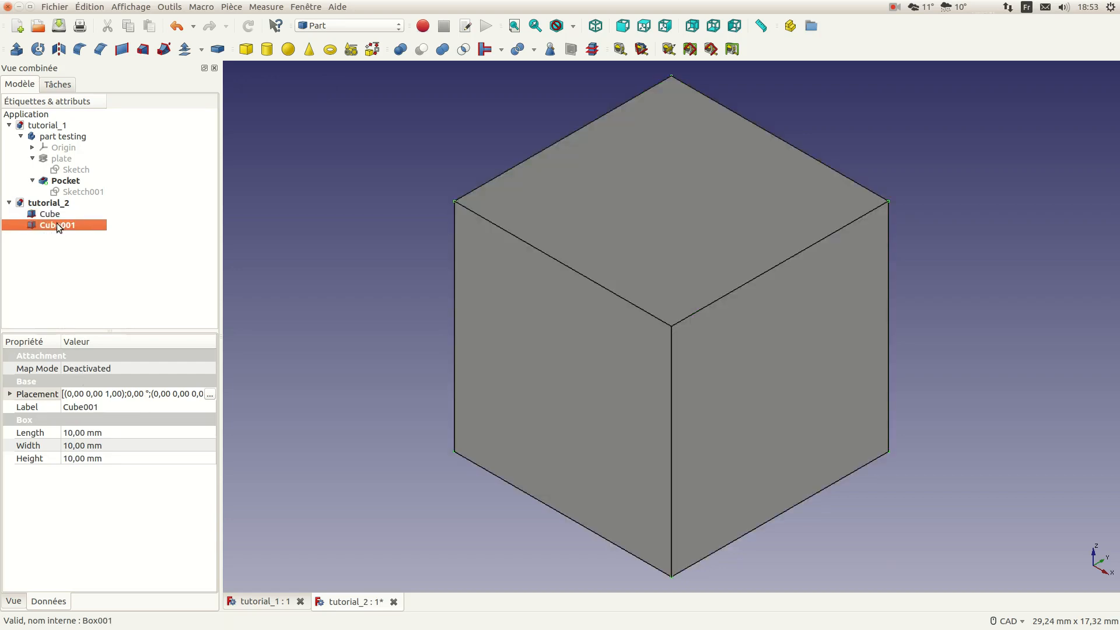
key("Delete")
- Set the remaining cube's length to 35 mm, width to 20 mm and height to 5 mm
left_click(55, 213)
left_click(127, 437)
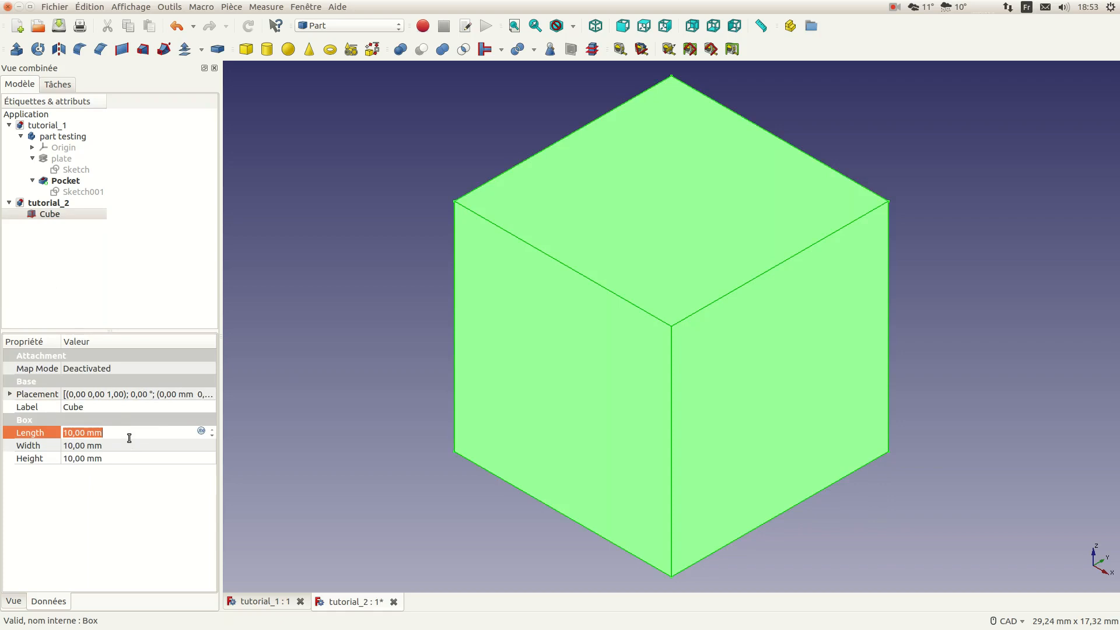
type("35")
key("Tab")
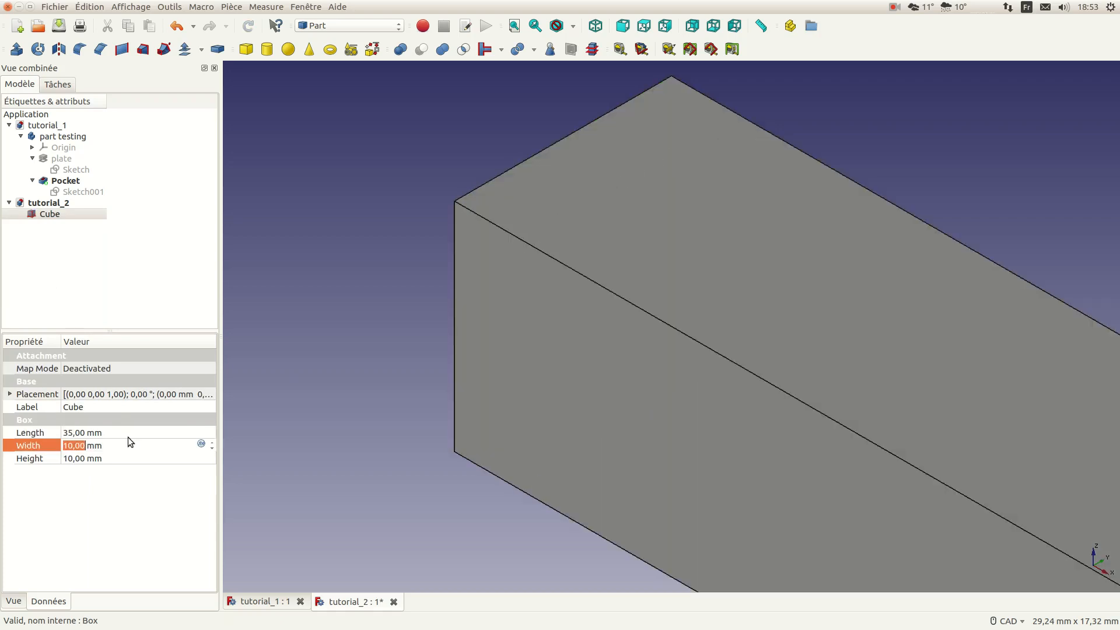
type("20")
key("Tab")
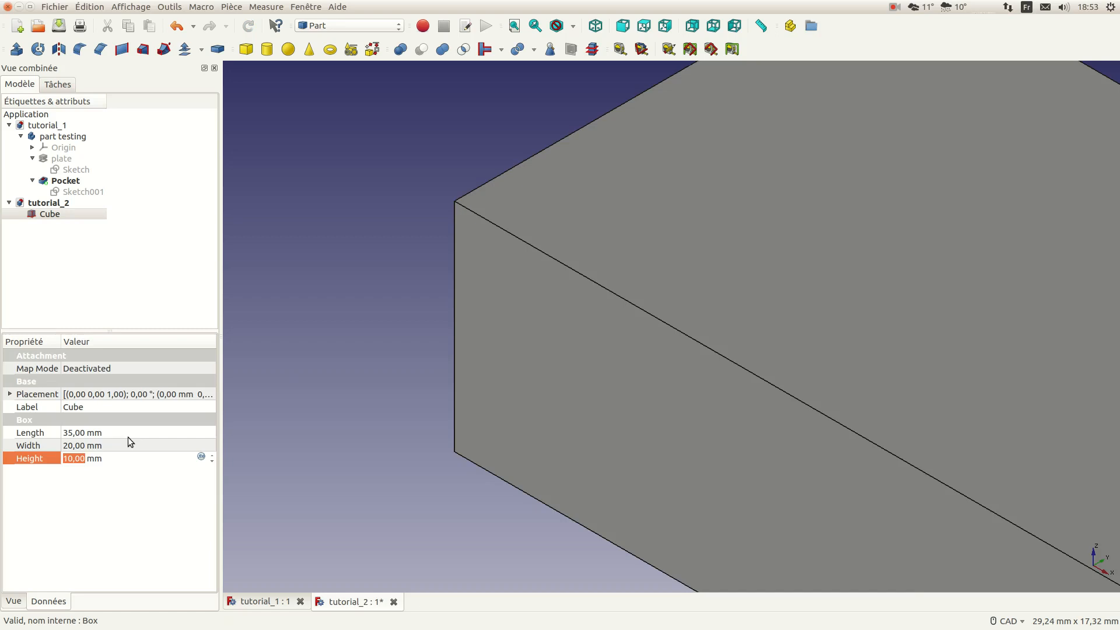
type("5")
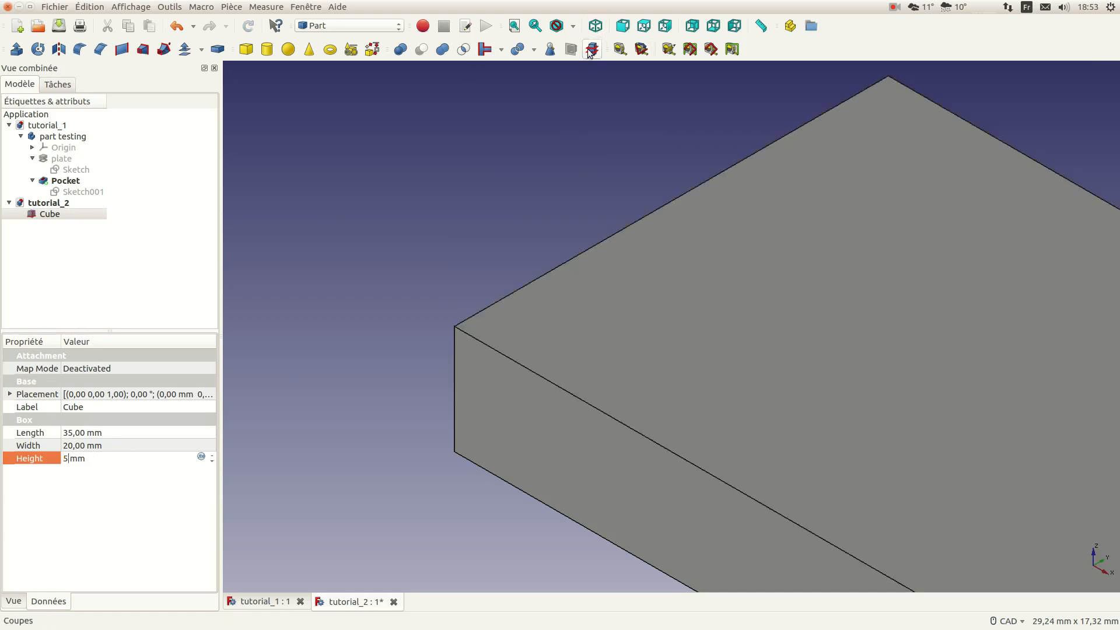
scroll(717, 216, "down", 5)
middle_click_drag(698, 364, 662, 383)
scroll(623, 380, "up", 2)
- Switch to tutorial_1 and examine the finished plate with its holes and pocket in axonometric view
left_click(264, 602)
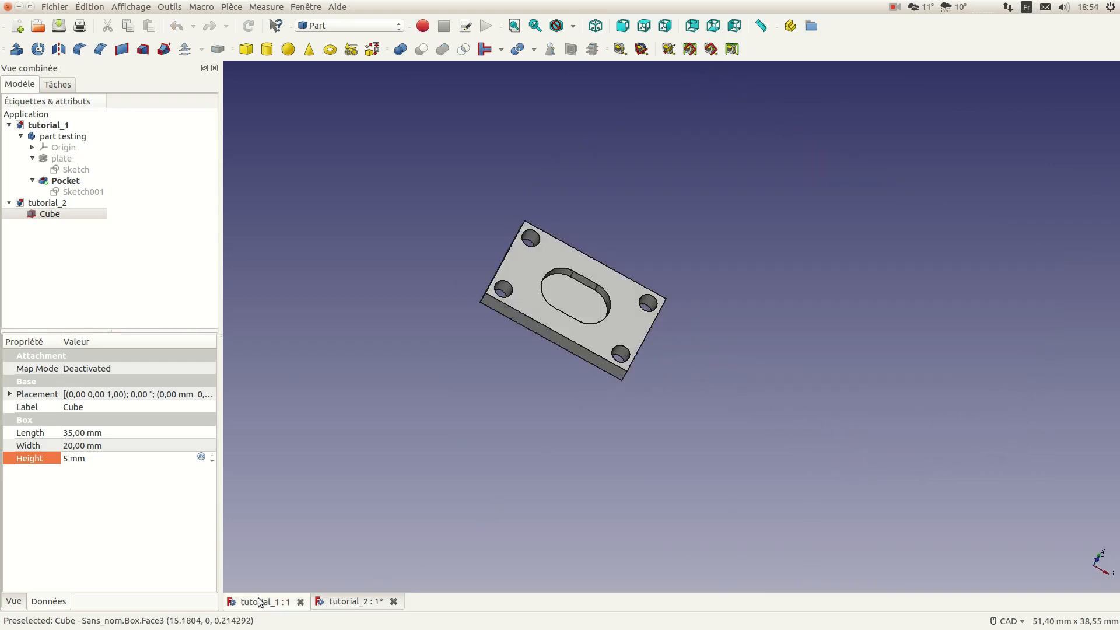
scroll(576, 385, "up", 2)
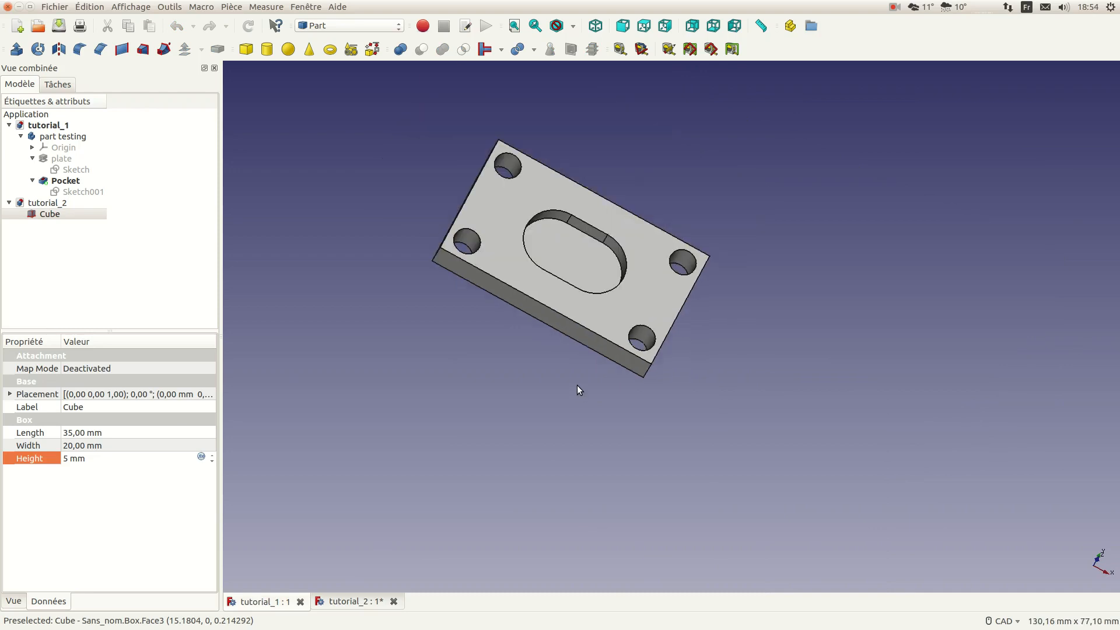
left_click(591, 27)
scroll(669, 225, "up", 4)
middle_click_drag(662, 216, 881, 206)
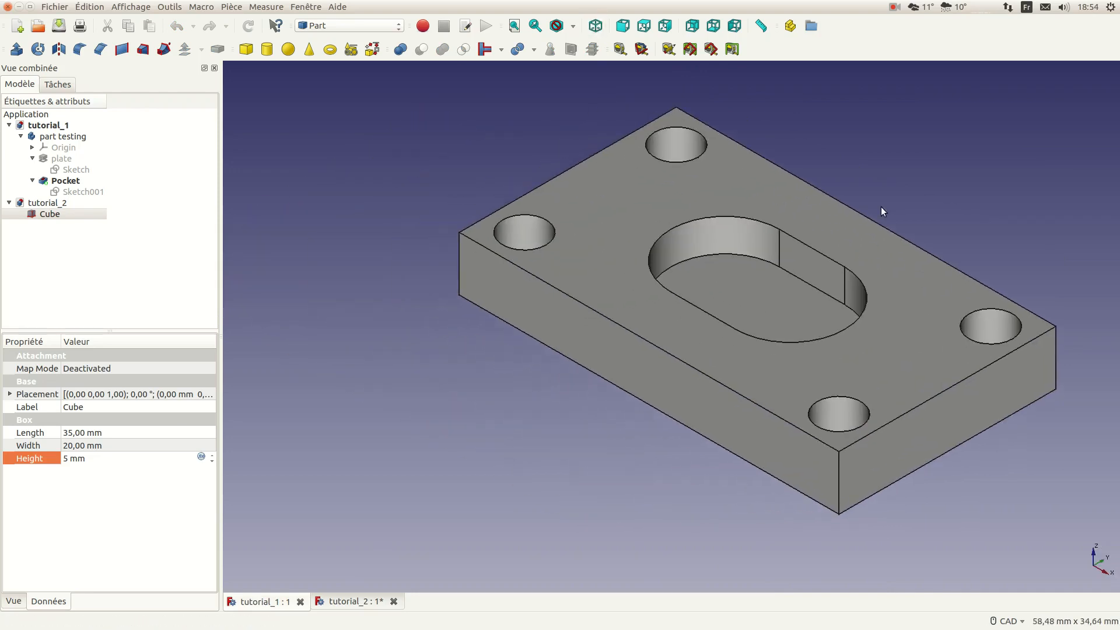
- Return to tutorial_2 and rename the resized cube as plate
left_click(361, 602)
left_click(91, 460)
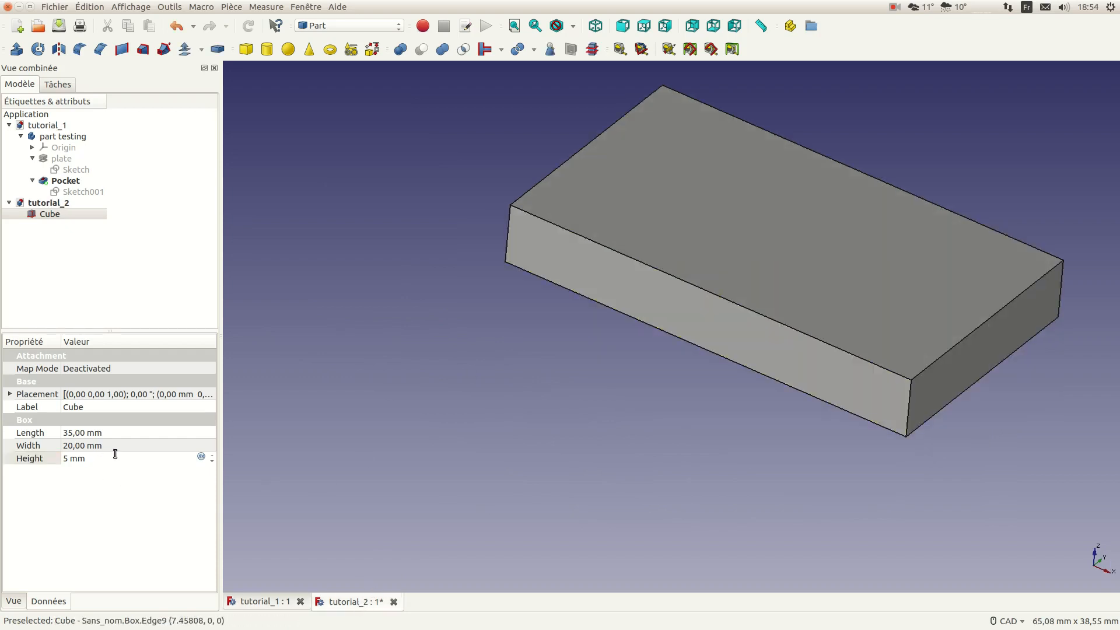
left_click(282, 375)
left_click(50, 214)
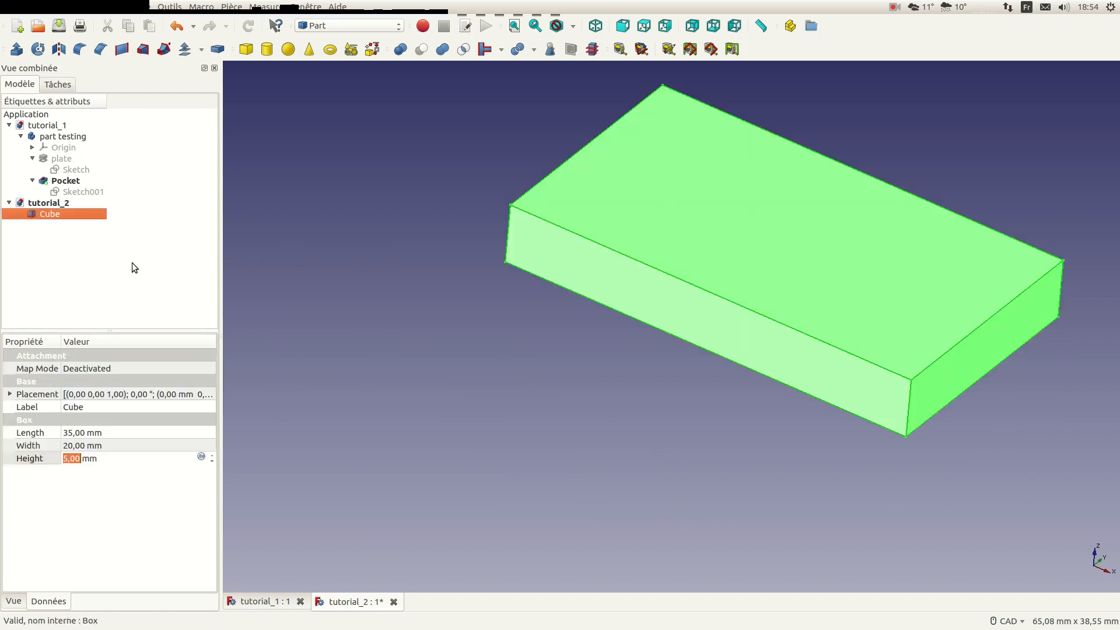
type("plate")
key("Return")
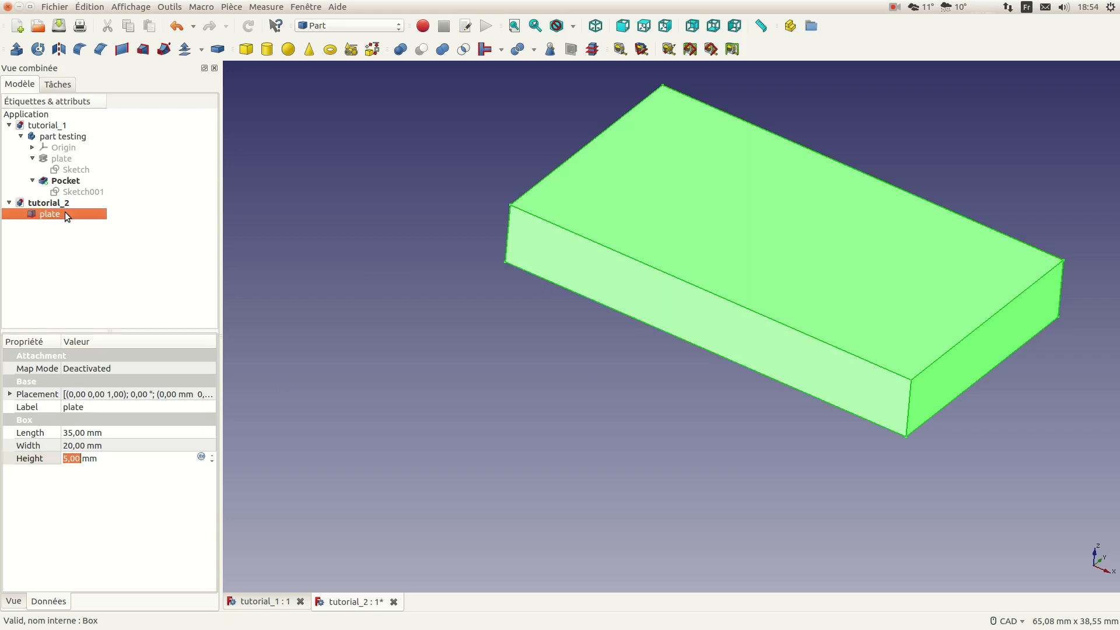
- Check the corner holes in tutorial_1, then add a solid cylinder to tutorial_2
left_click(265, 601)
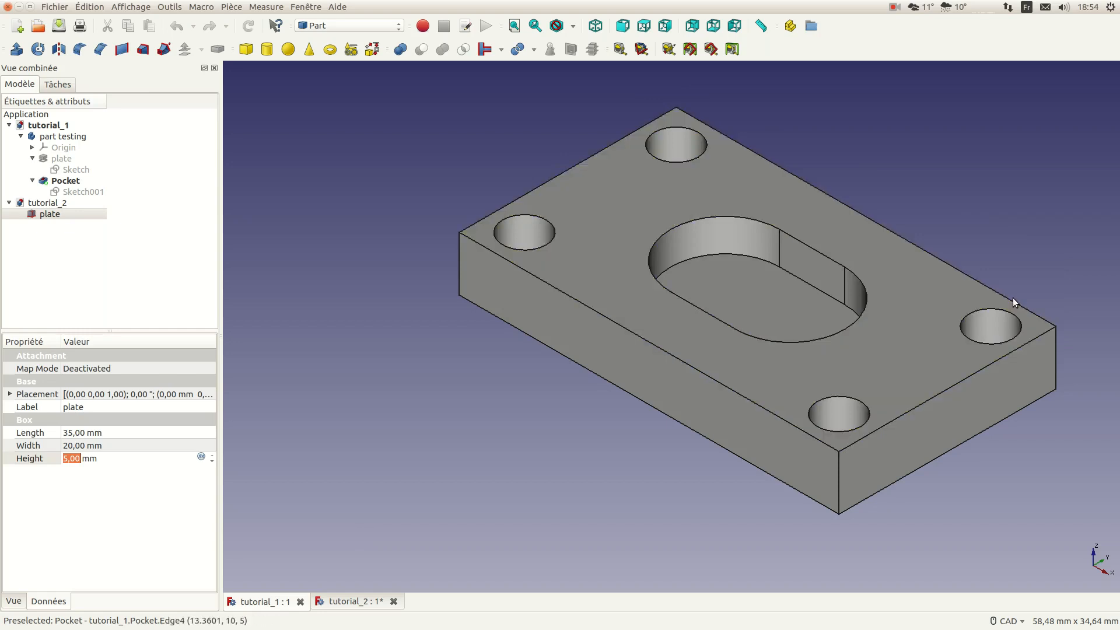
left_click(358, 601)
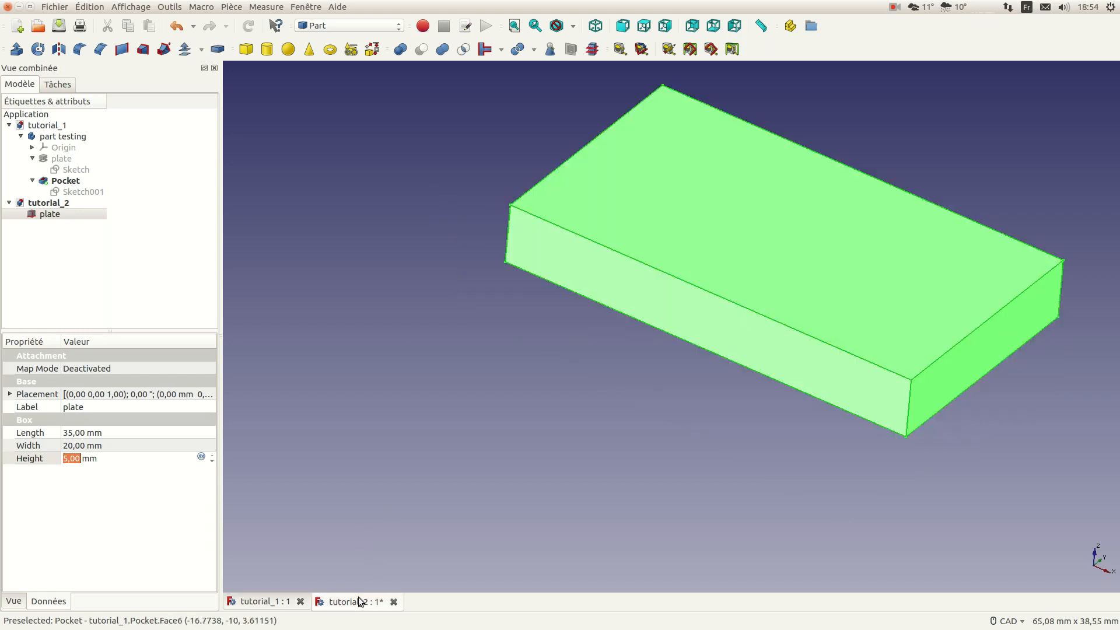
left_click(266, 50)
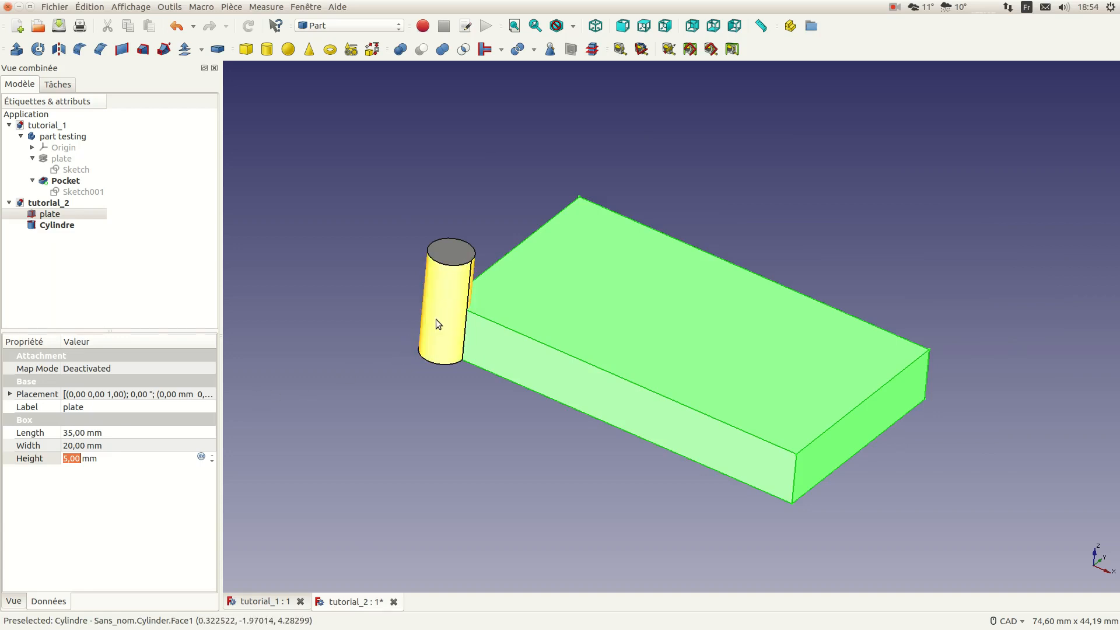
- Examine the corner hole dimensions in tutorial_1's plate sketch, close the sketch and return to tutorial_2
left_click(75, 170)
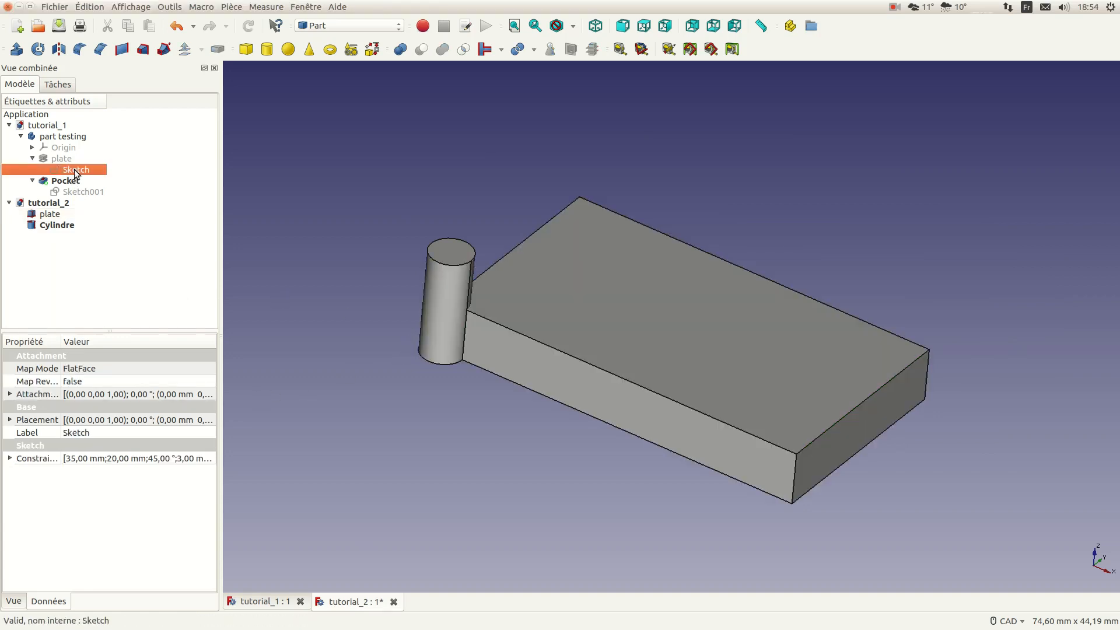
left_click(278, 601)
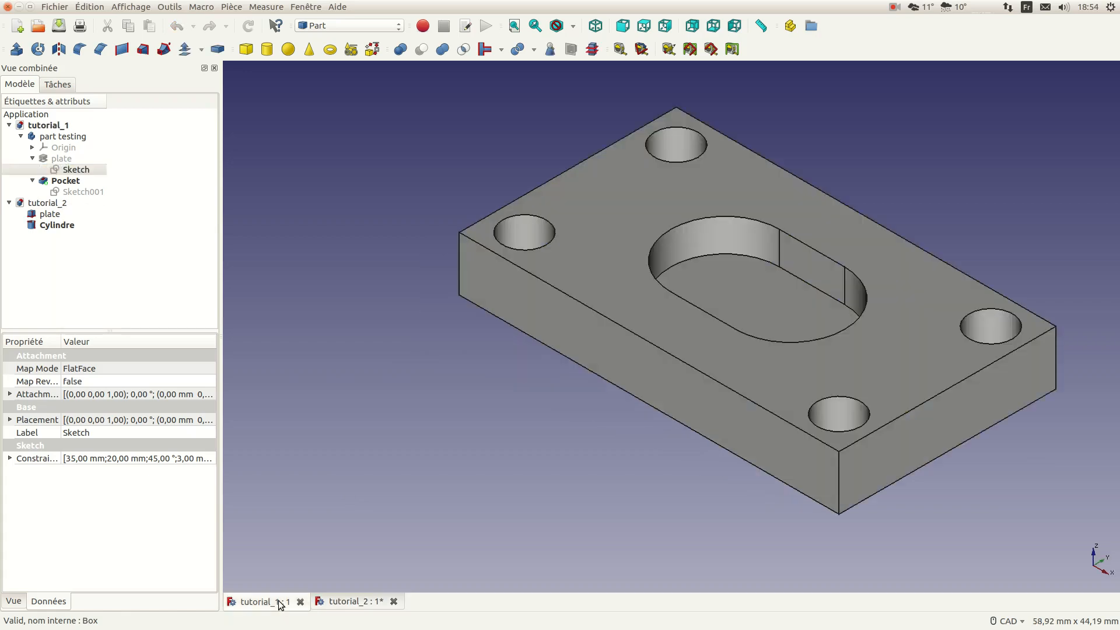
double_click(74, 171)
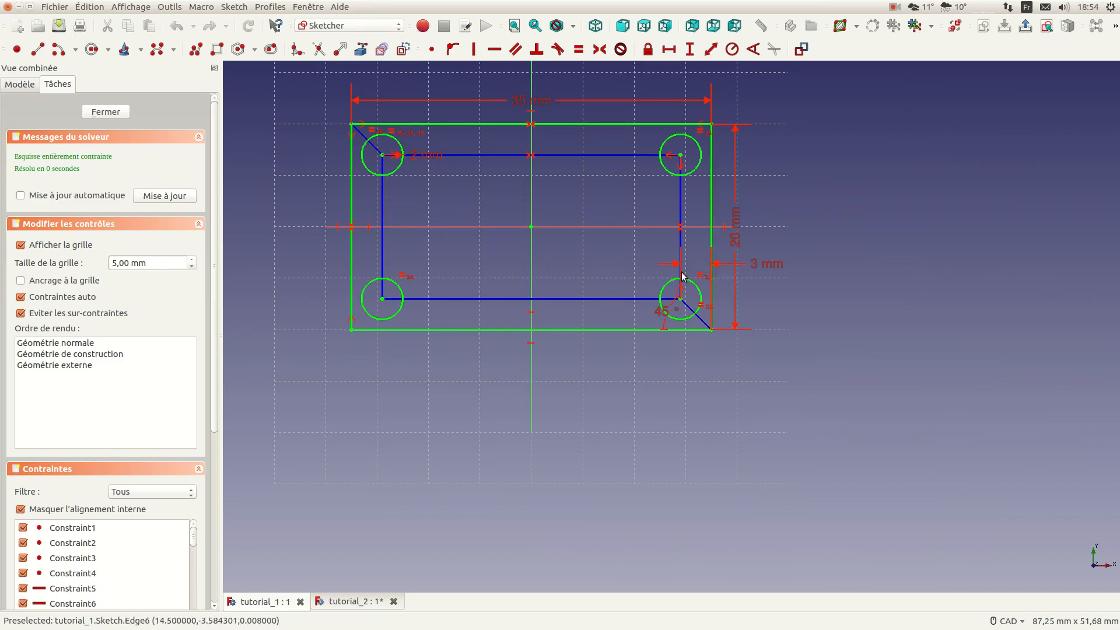
left_click(107, 112)
left_click(366, 601)
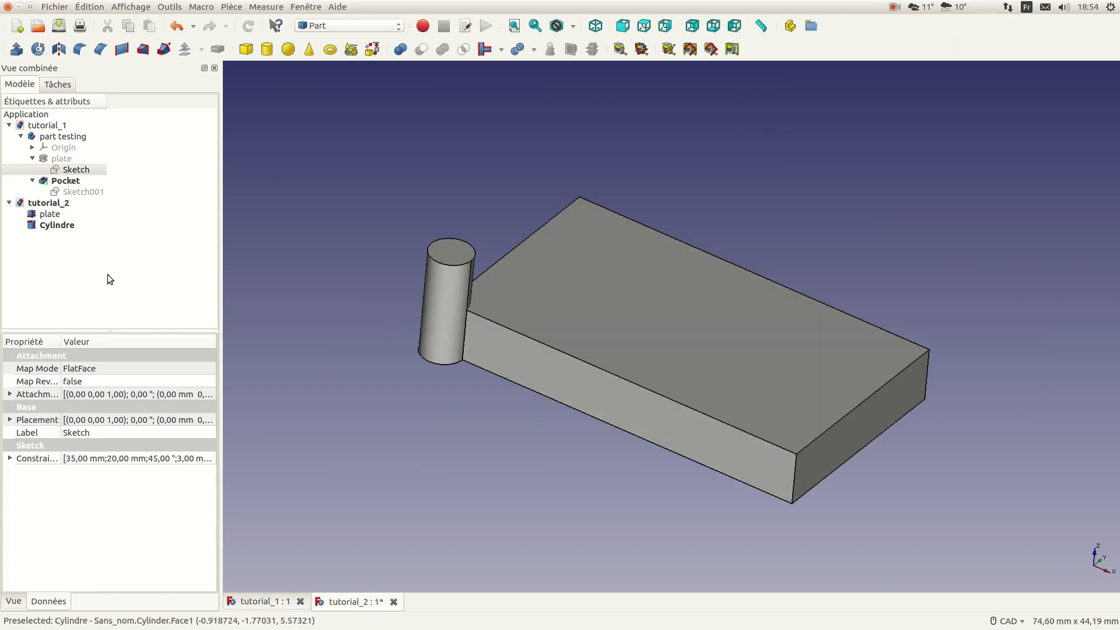
- Position the cylinder near the plate's corner with a translation of 3 mm in X and 3 mm in Y
left_click(57, 226)
left_click(76, 445)
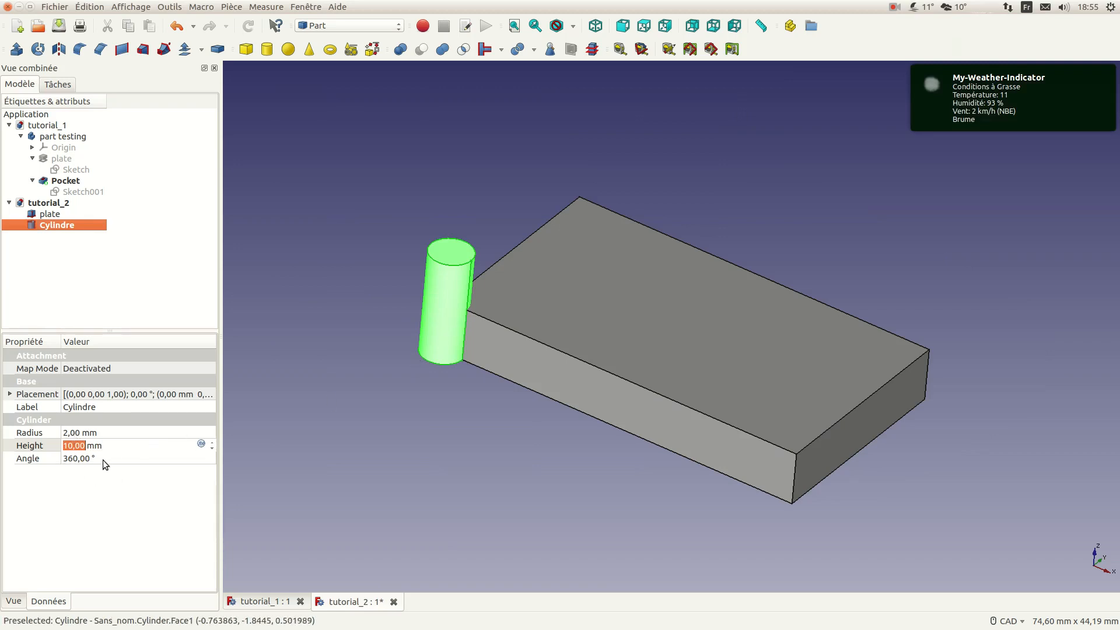
double_click(41, 397)
left_click(111, 397)
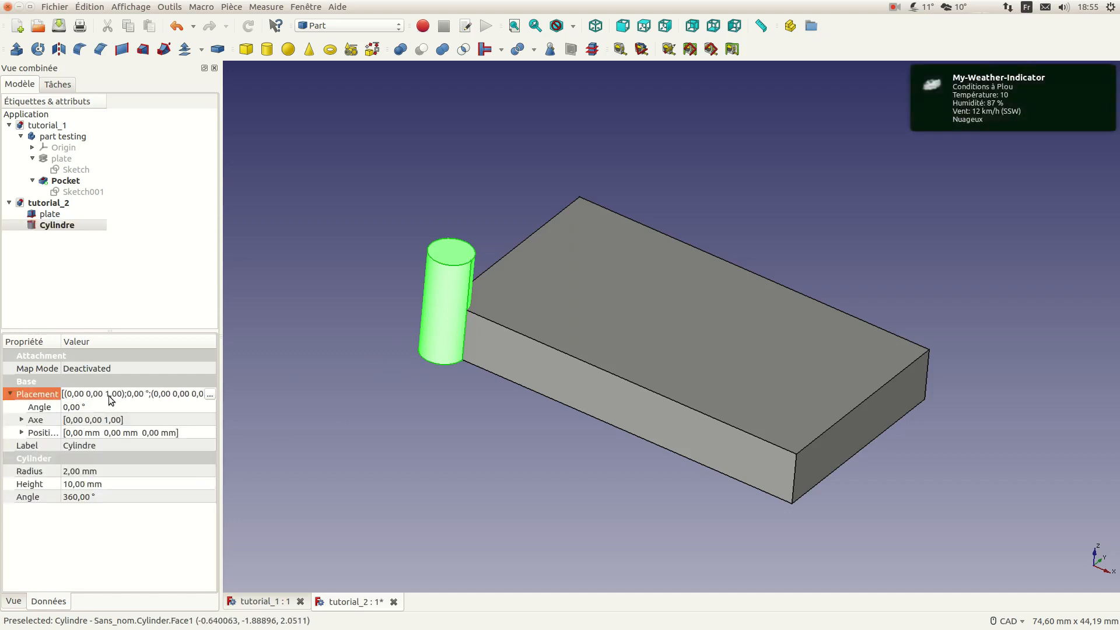
left_click(208, 395)
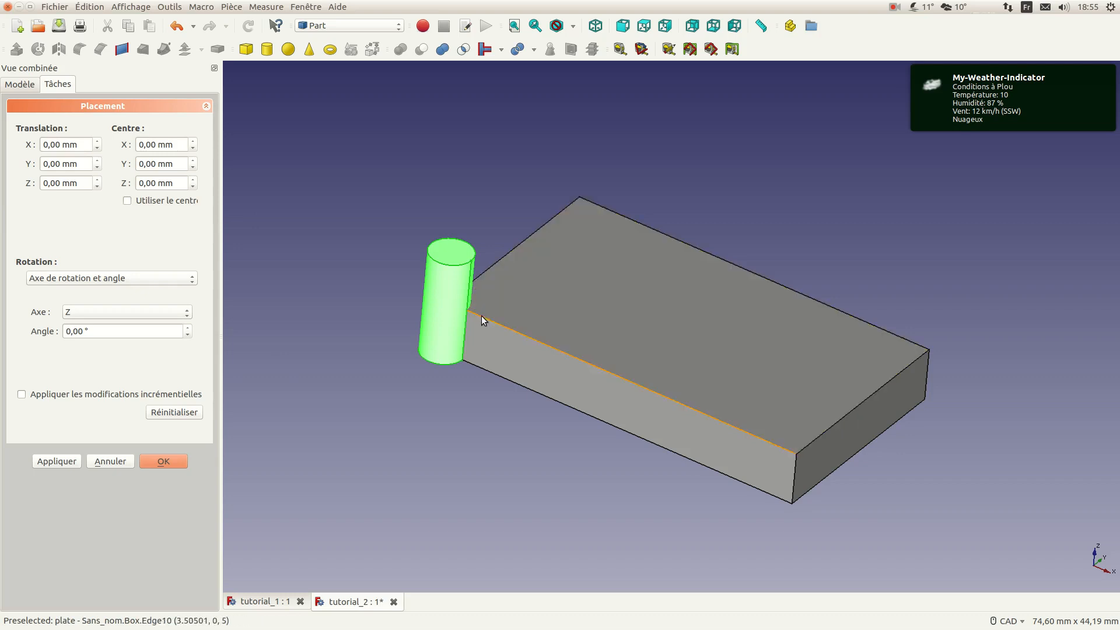
double_click(78, 146)
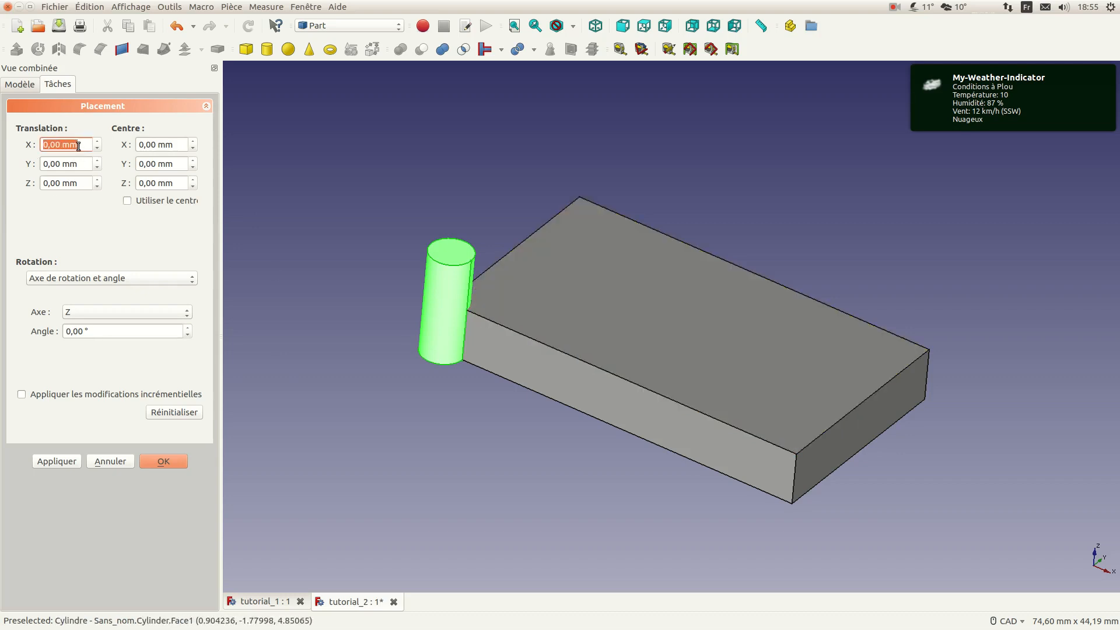
type("2")
scroll(78, 146, "up", 1)
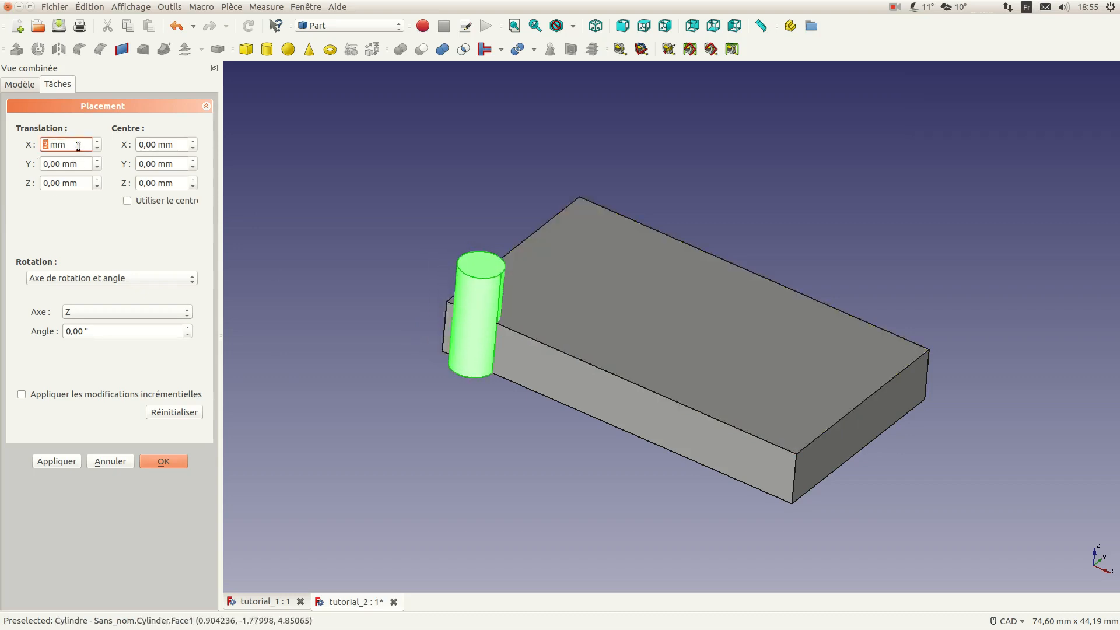
triple_click(76, 164)
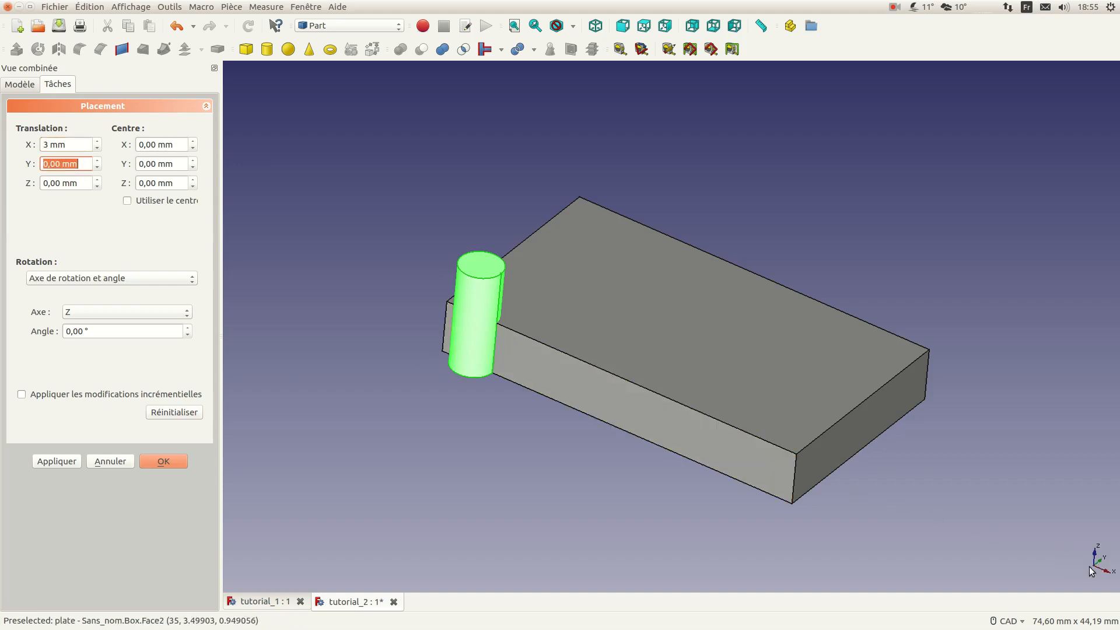
scroll(73, 168, "up", 1)
scroll(74, 168, "up", 2)
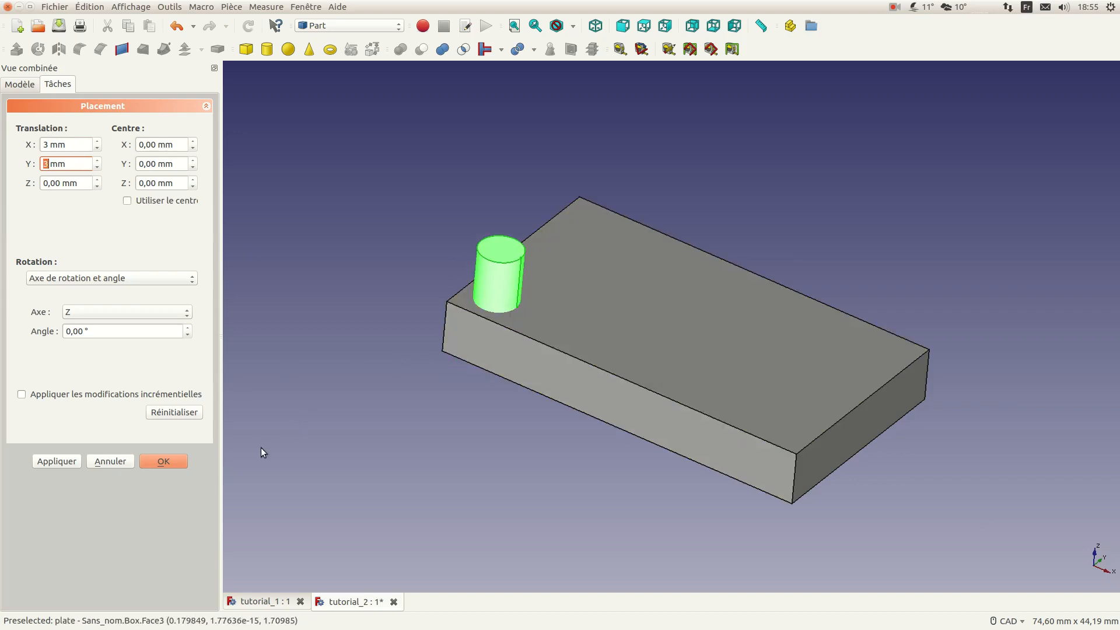
left_click(174, 461)
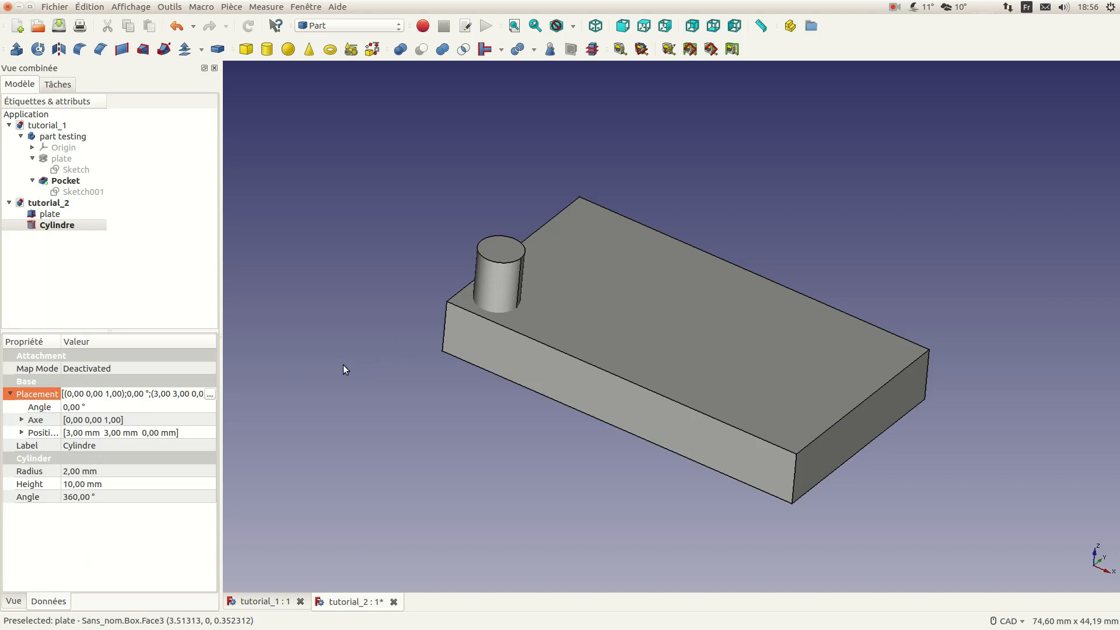
- Mirror the cylinder across the YZ plane, with the mirror's base point offset along x
left_click(276, 318)
left_click(55, 225)
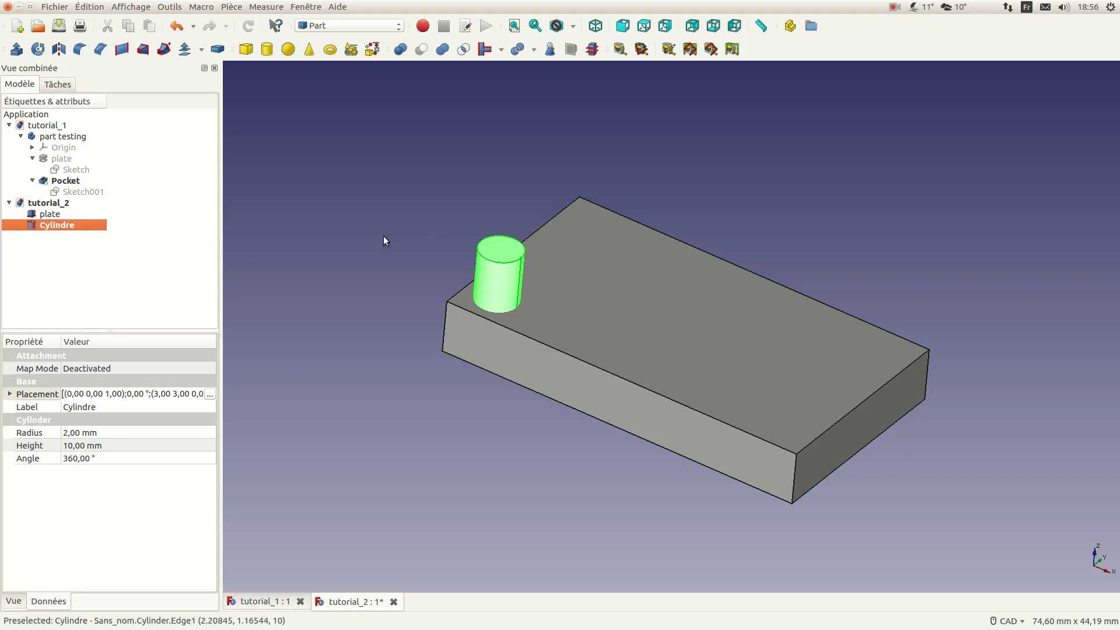
left_click(60, 50)
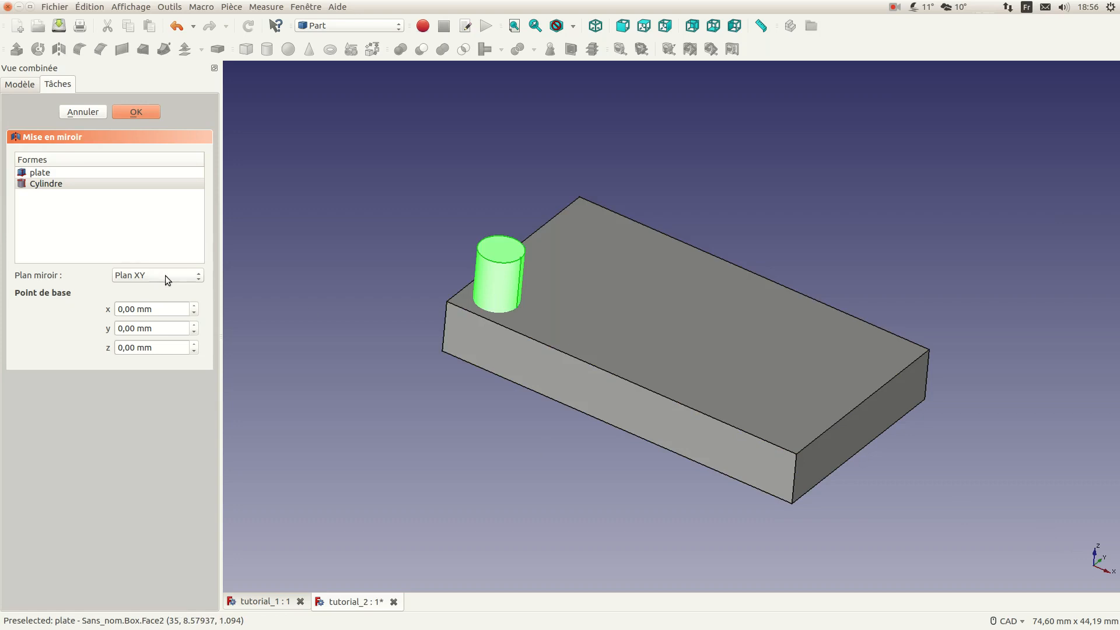
left_click(197, 275)
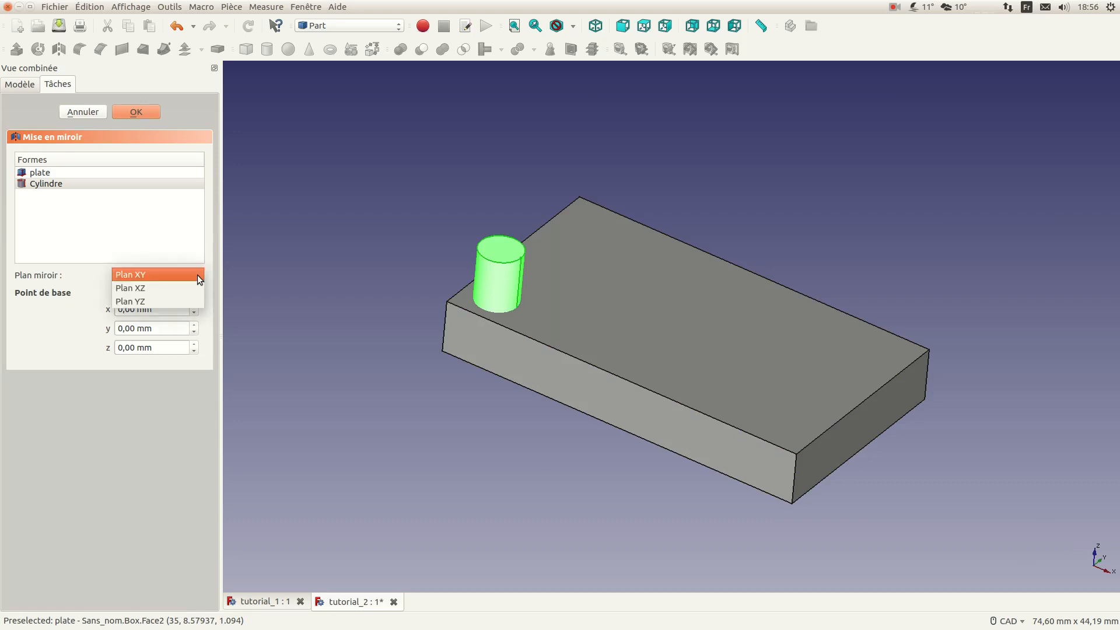
left_click(157, 301)
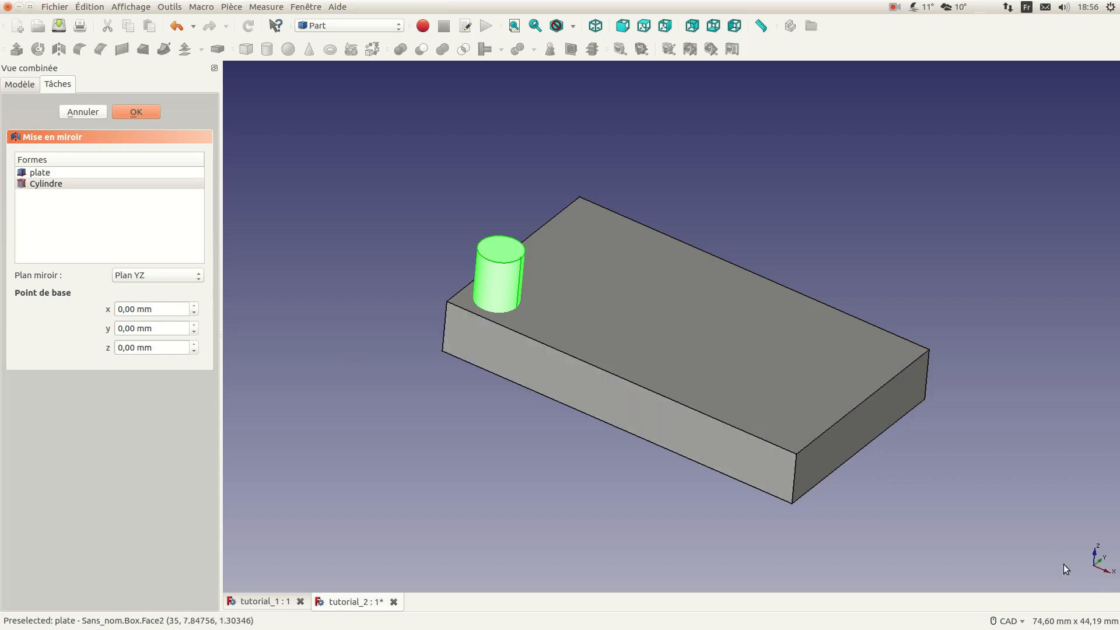
left_click(158, 314)
type("5")
scroll(160, 313, "up", 1)
left_click(138, 112)
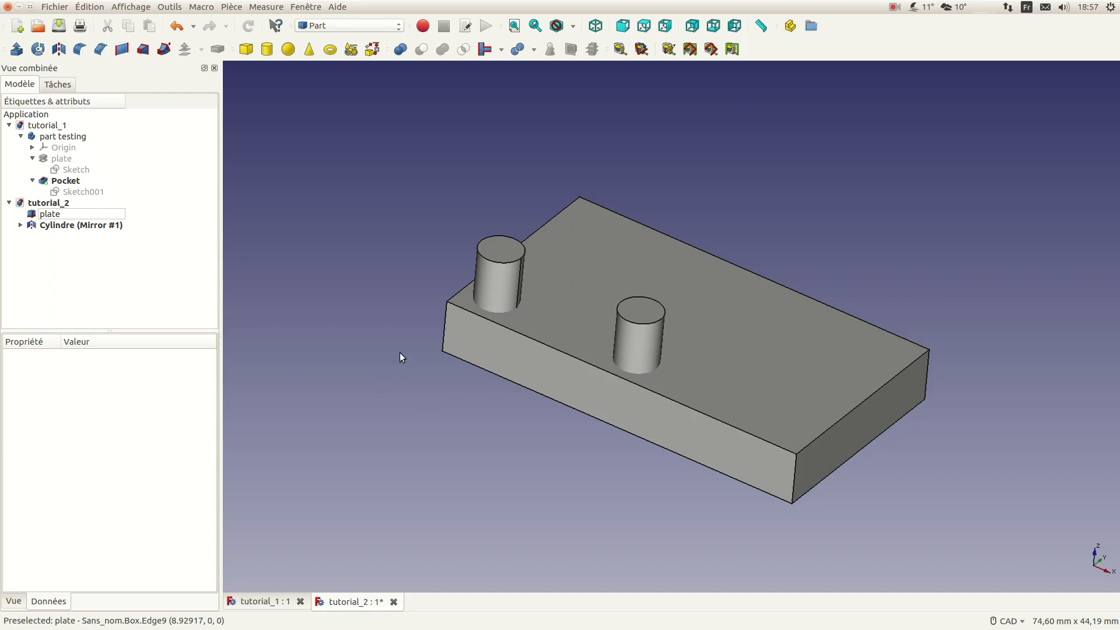
- Measure the plate's long front upper edge between its two corner points, and clear the measurement from the model
left_click(620, 50)
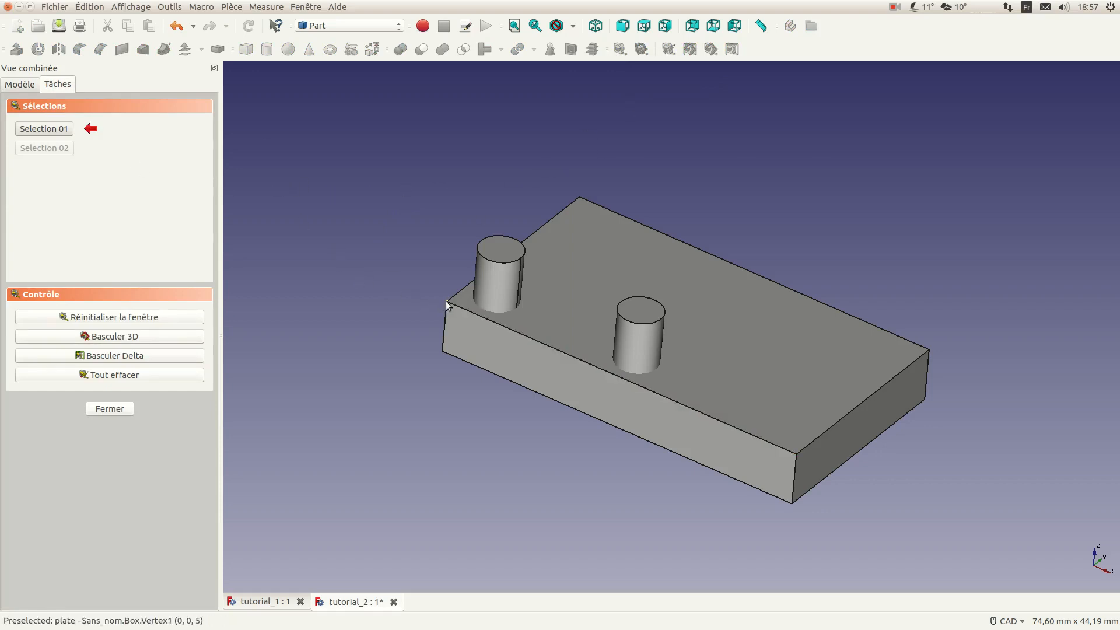
scroll(445, 301, "up", 2)
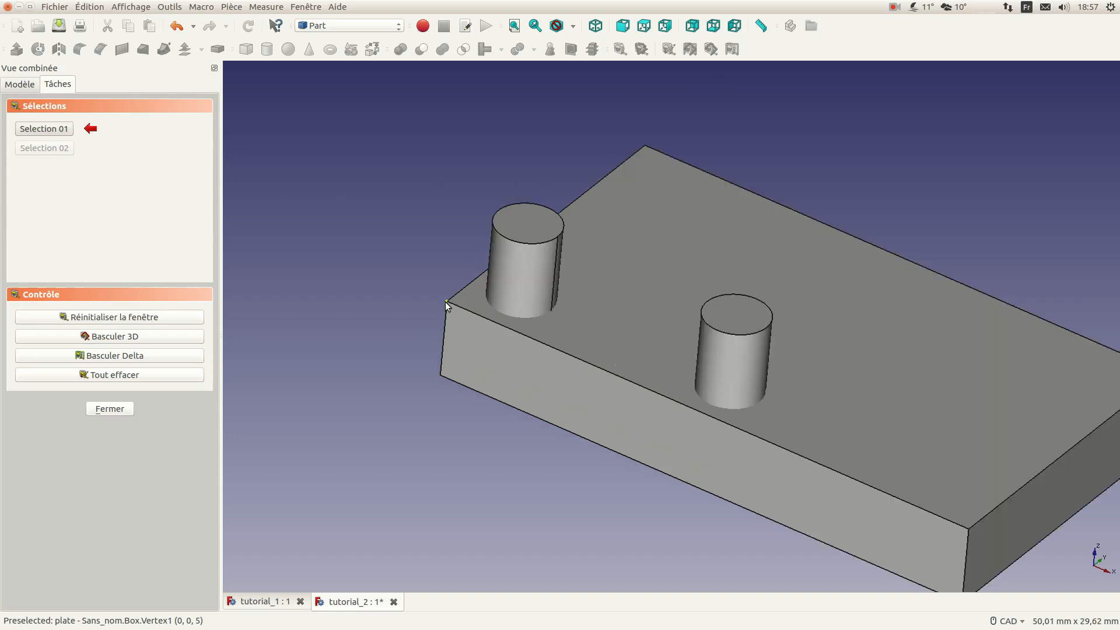
left_click(445, 302)
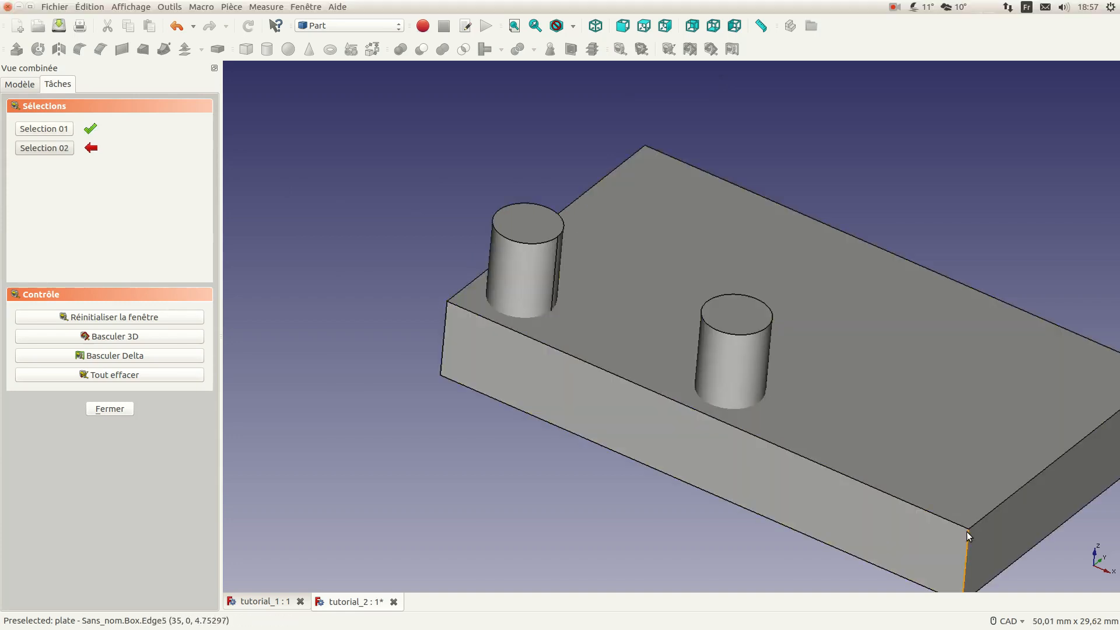
left_click(968, 528)
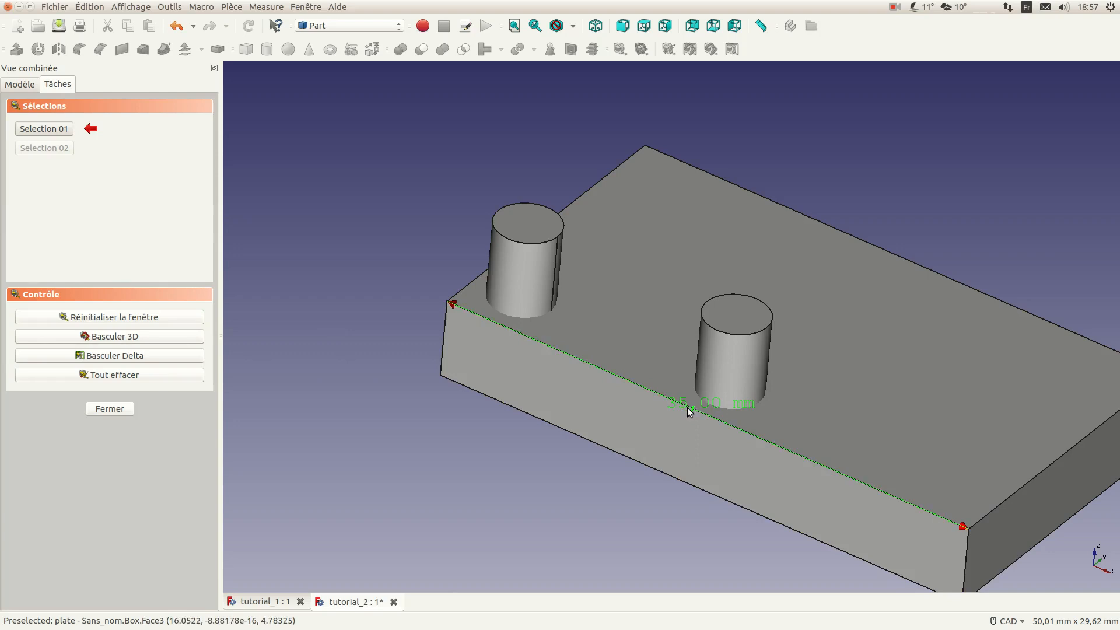
left_click(121, 409)
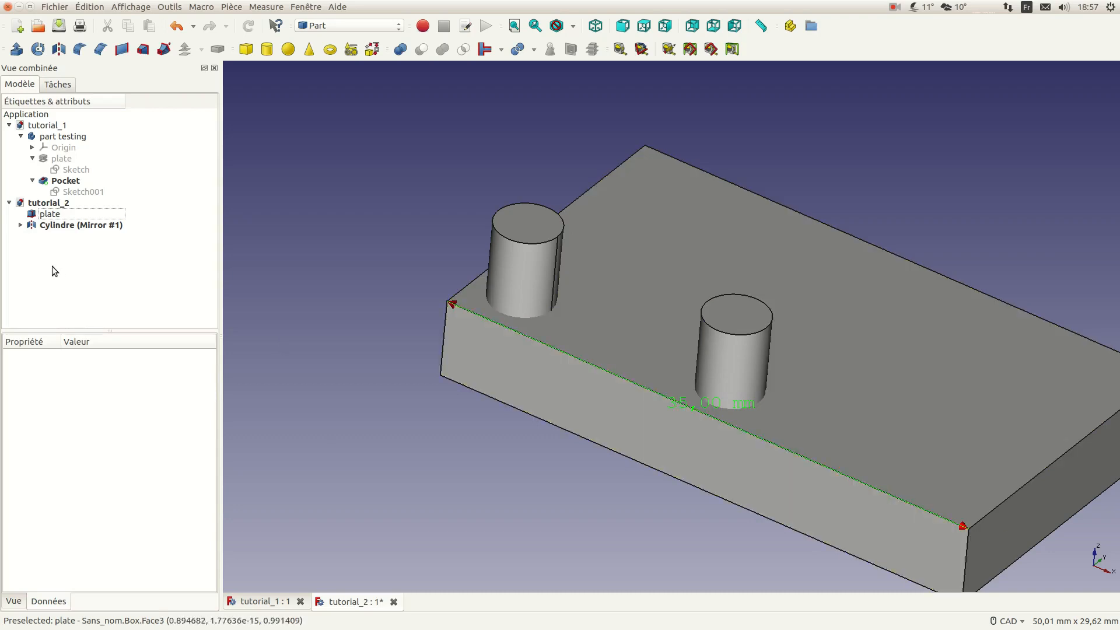
scroll(533, 354, "down", 5)
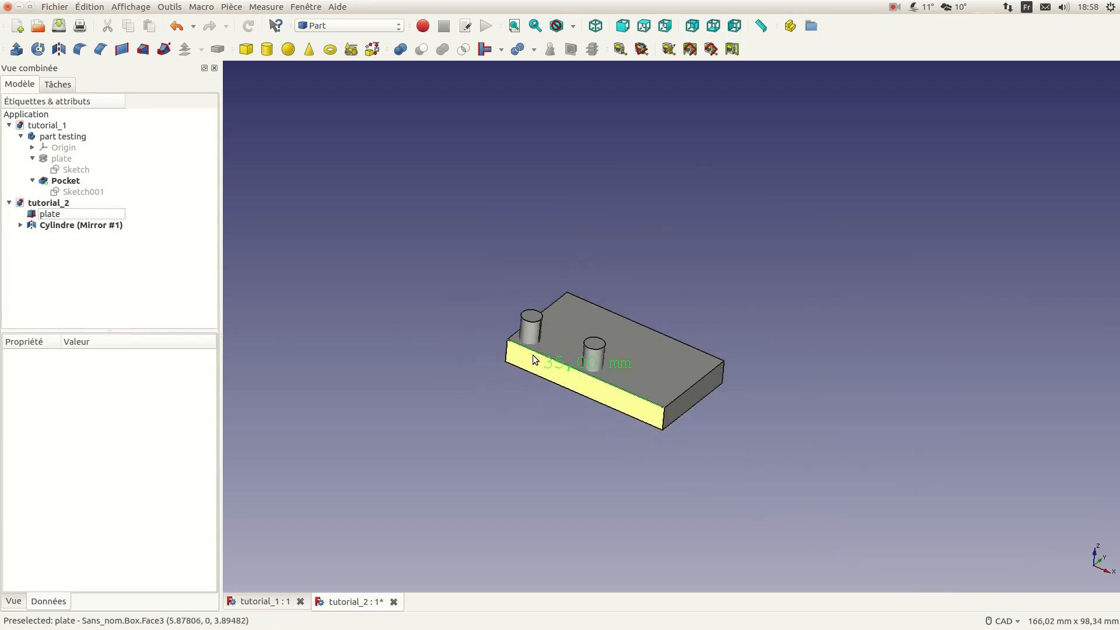
scroll(533, 358, "up", 2)
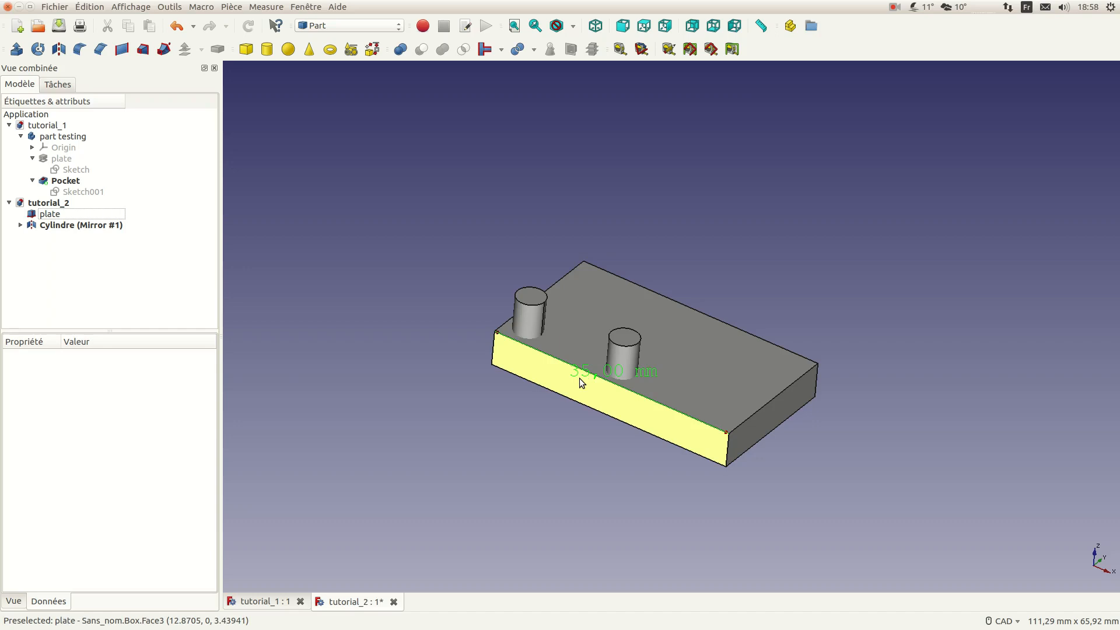
left_click(642, 49)
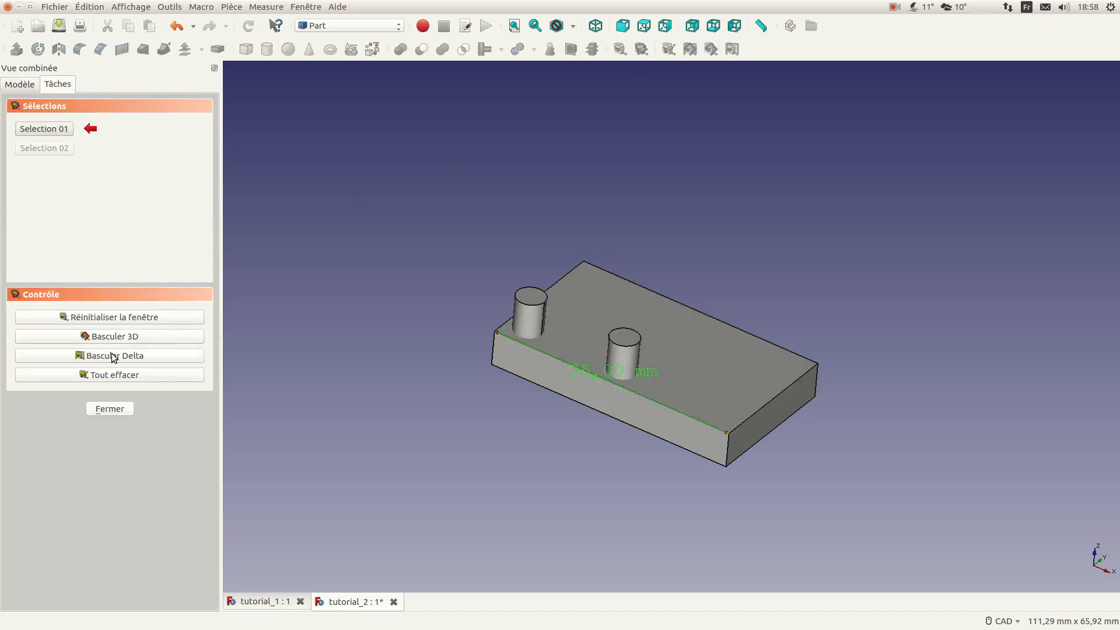
left_click(115, 374)
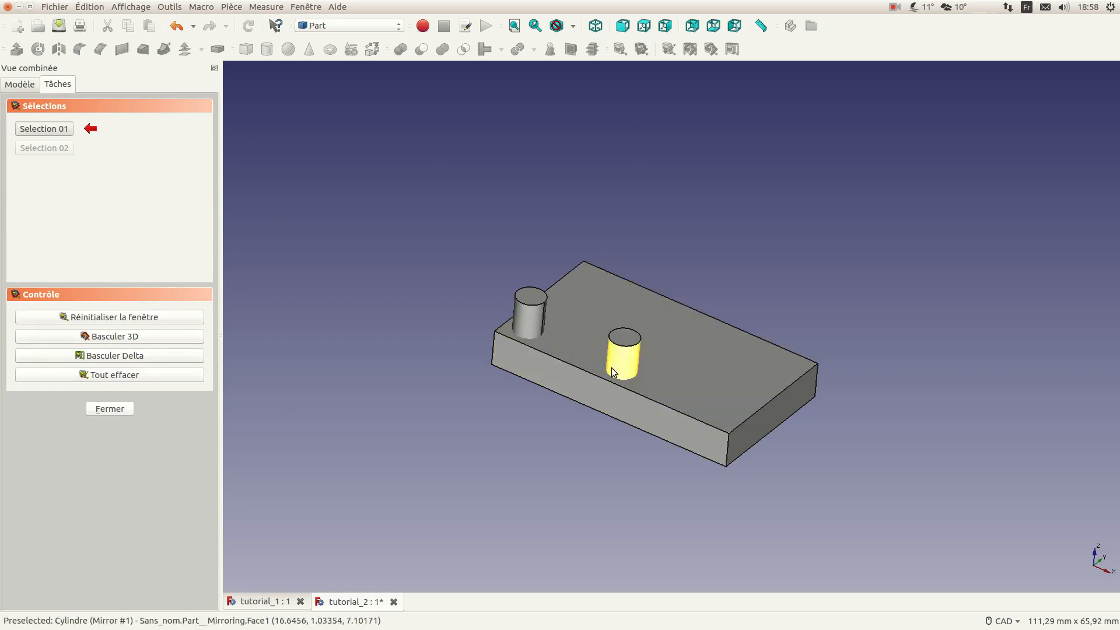
left_click(107, 409)
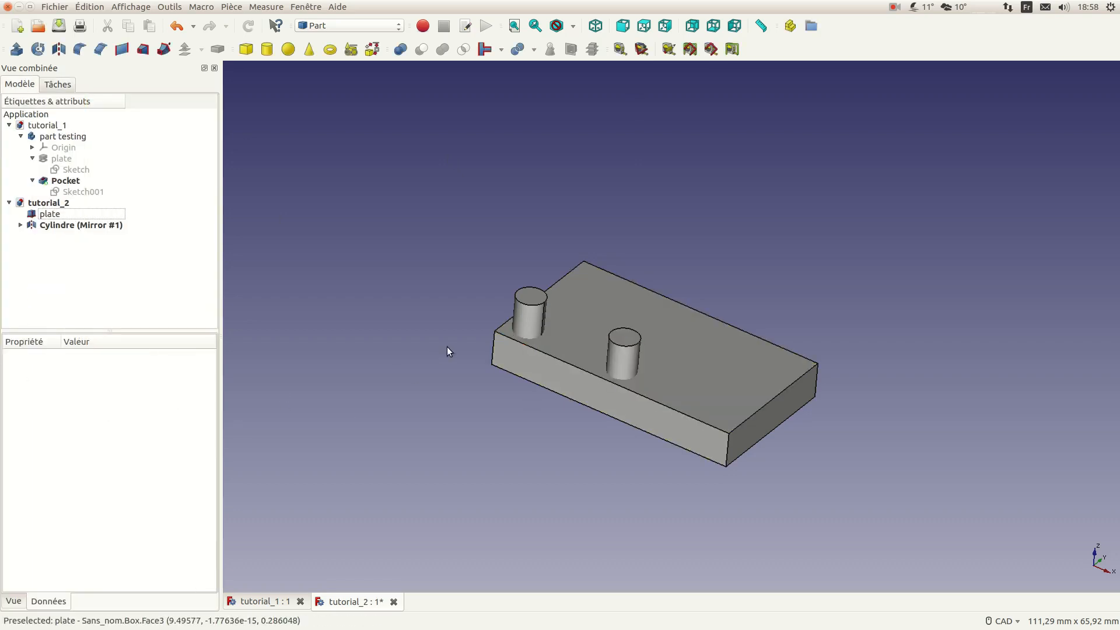
- Set the mirrored cylinder's base point x to 17.5 mm and check its position from the top and isometric views
left_click(59, 225)
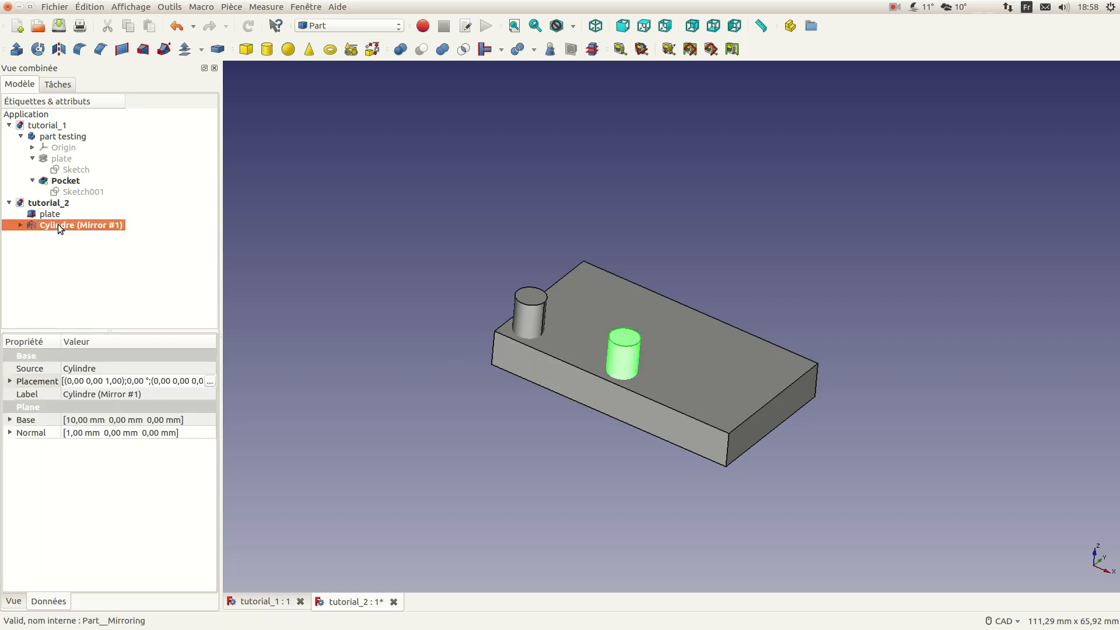
left_click(20, 225)
left_click(10, 419)
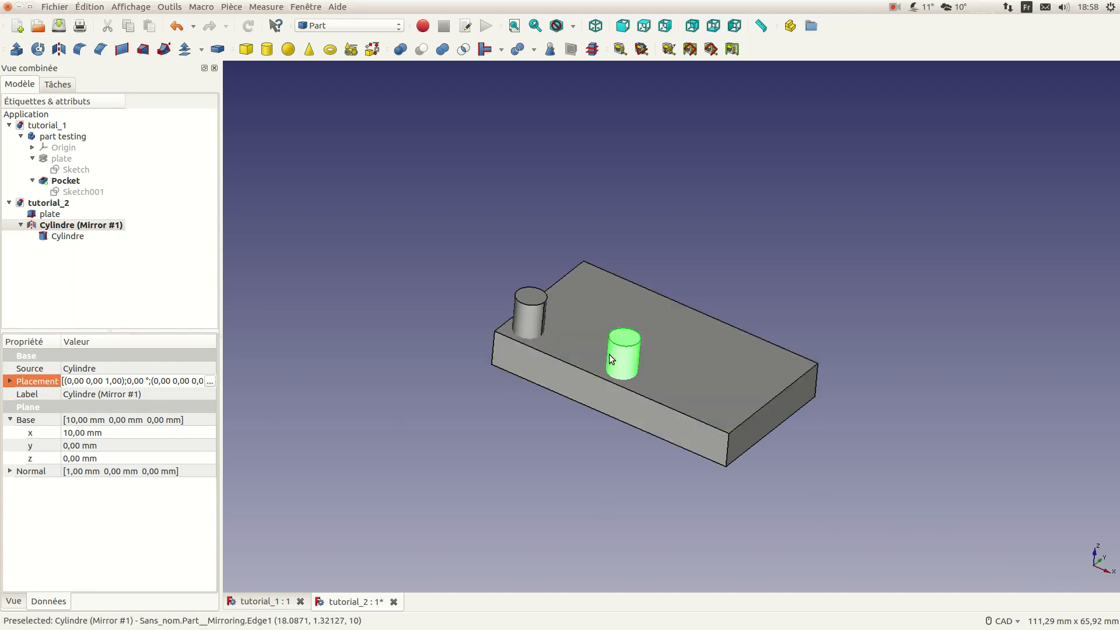
left_click(70, 433)
type("17.5")
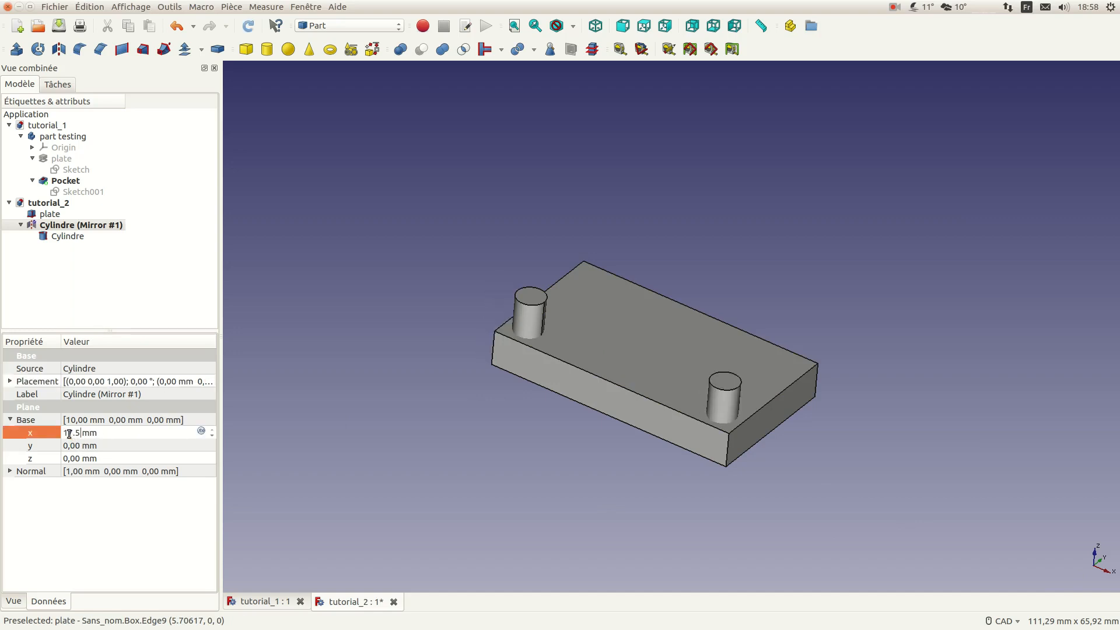
key("BackSpace")
key("BackSpace")
type(",5")
key("Tab")
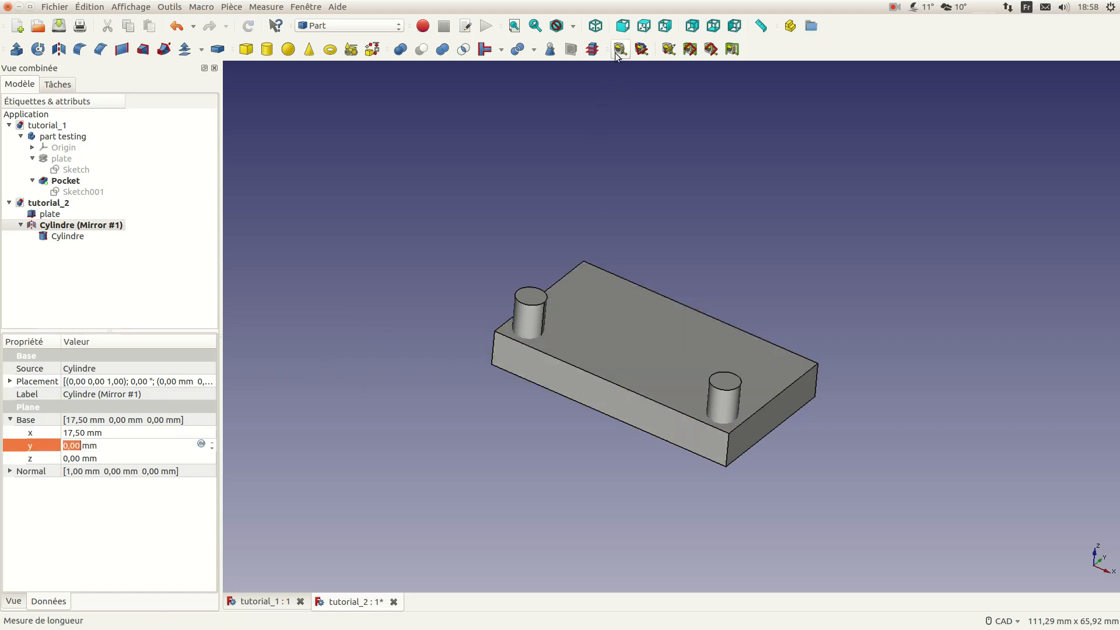
left_click(646, 33)
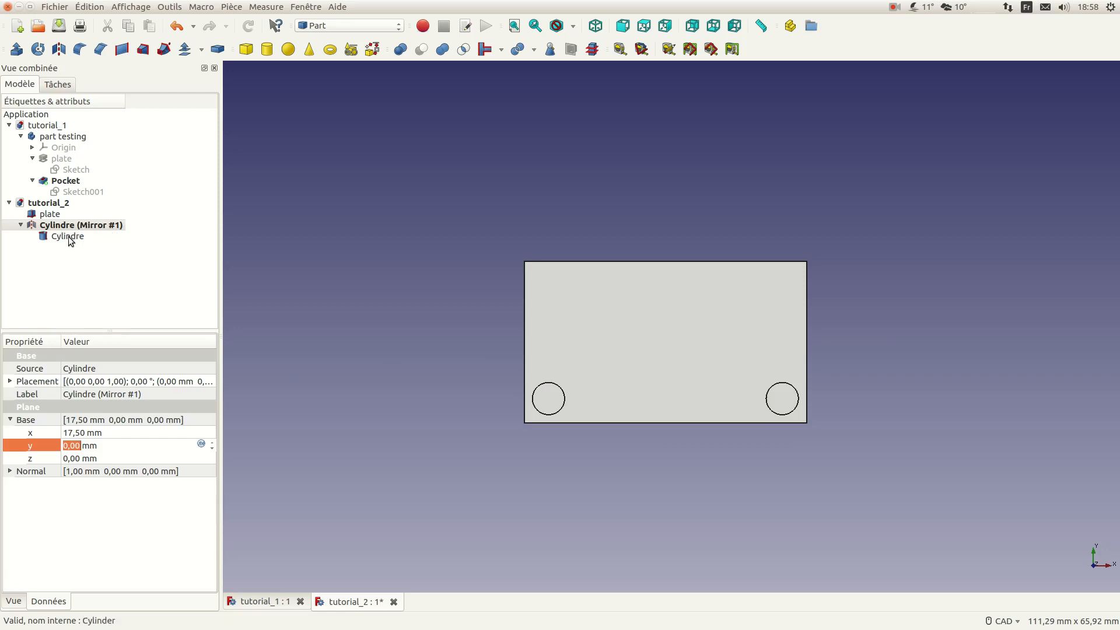
left_click(595, 25)
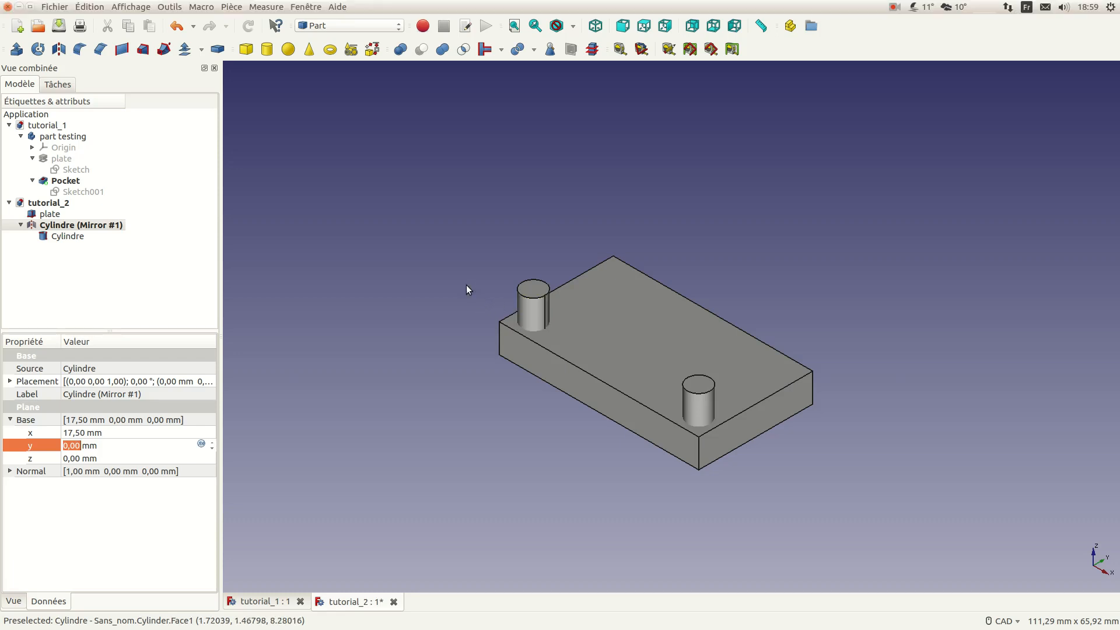
- Fuse the original cylinder and its mirrored copy into a single union
left_click(337, 250)
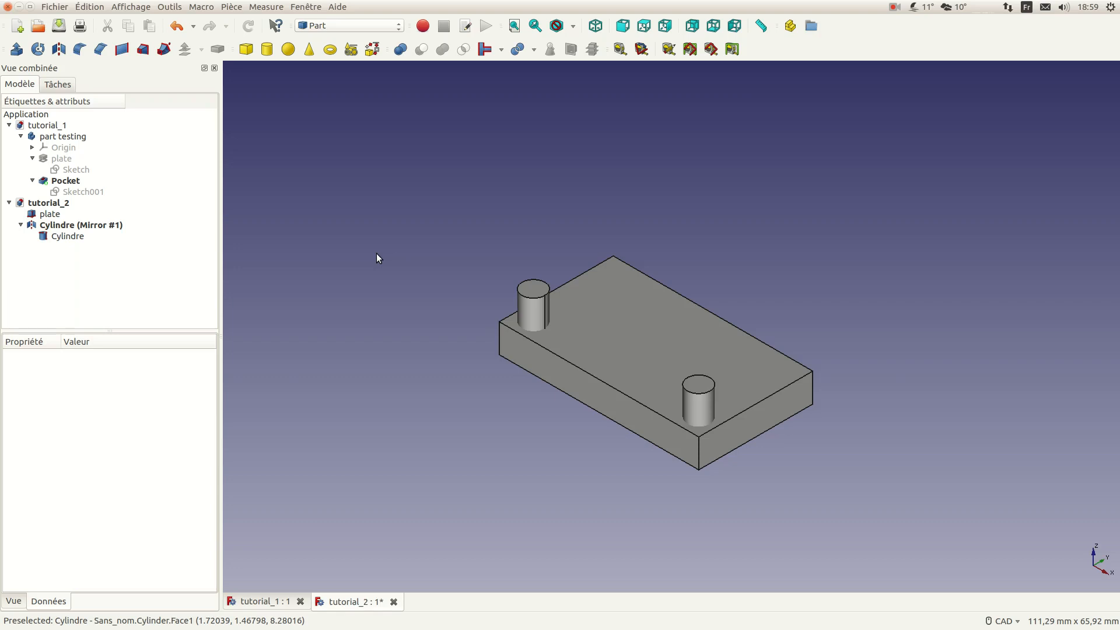
left_click(539, 292)
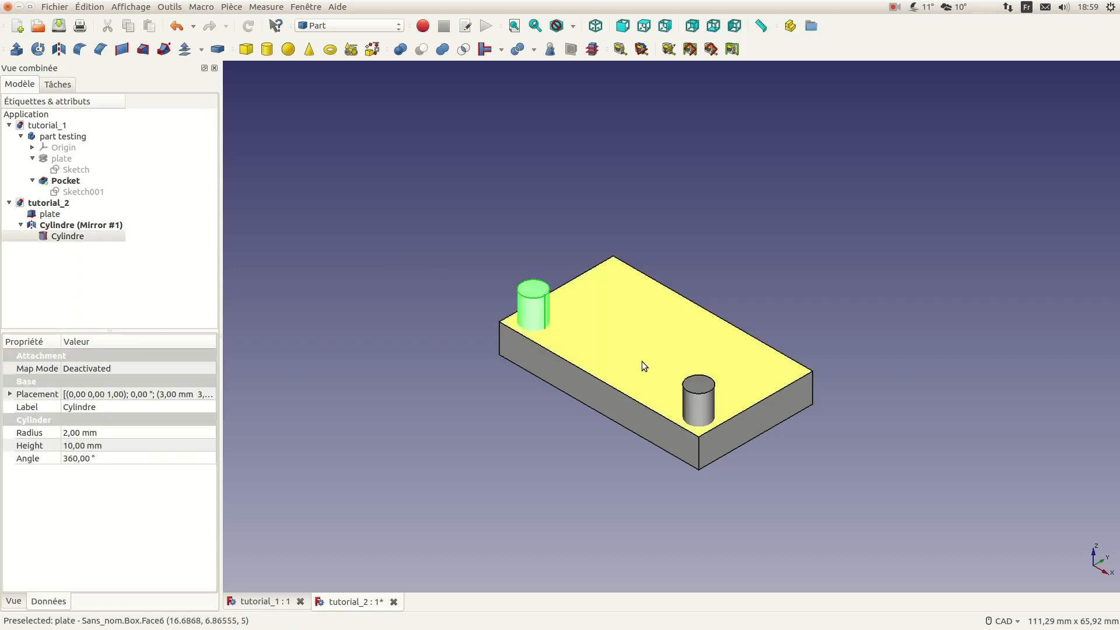
left_click(698, 383, "ctrl")
left_click(698, 383, "ctrl")
left_click(699, 385, "ctrl")
left_click(699, 385, "ctrl")
left_click(74, 226, "ctrl")
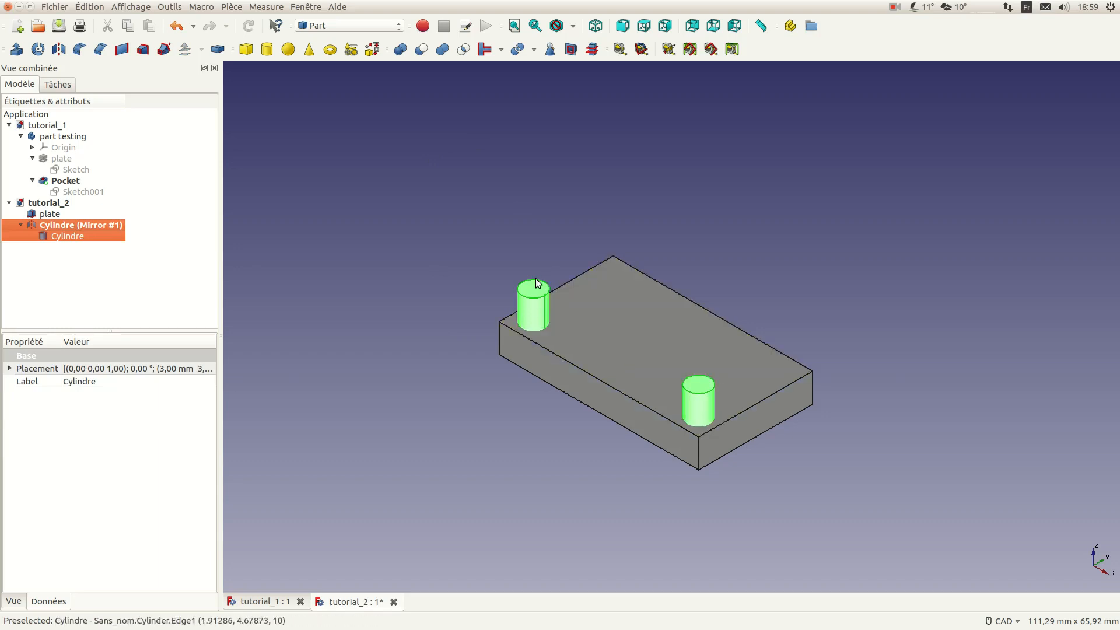
left_click(442, 50)
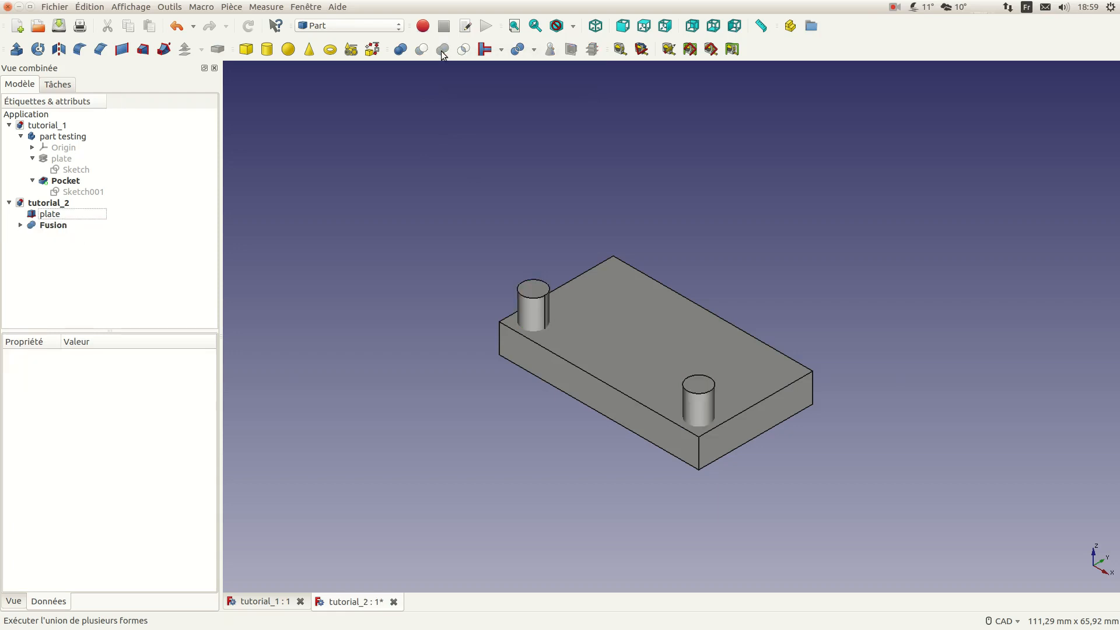
- Mirror the fused cylinder pair across the XZ plane with the base point at y = 10 mm
left_click(54, 226)
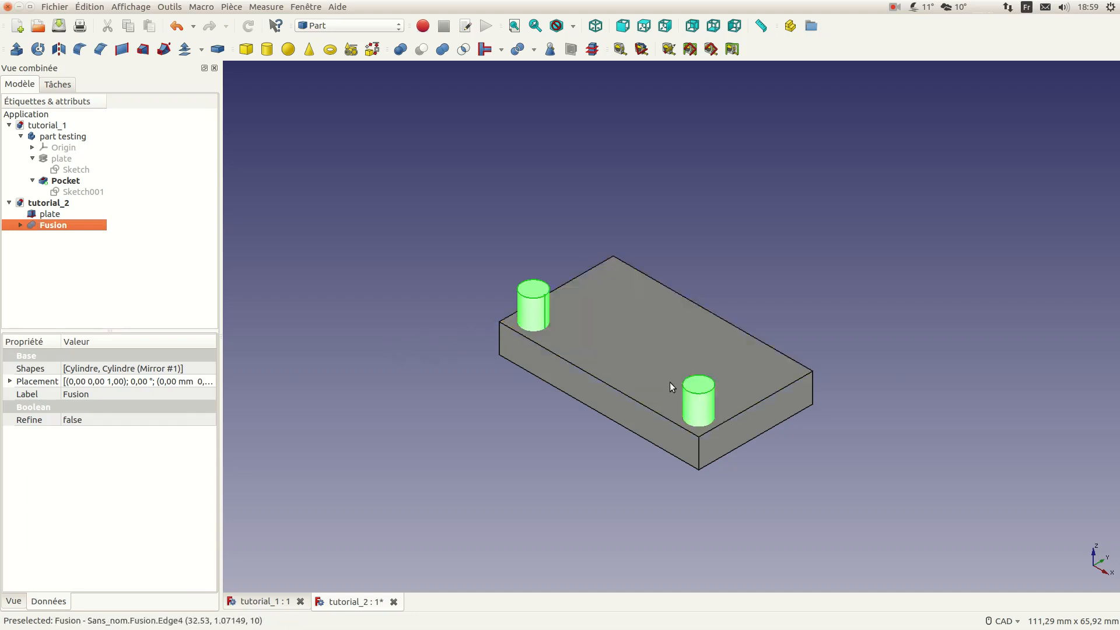
left_click(21, 225)
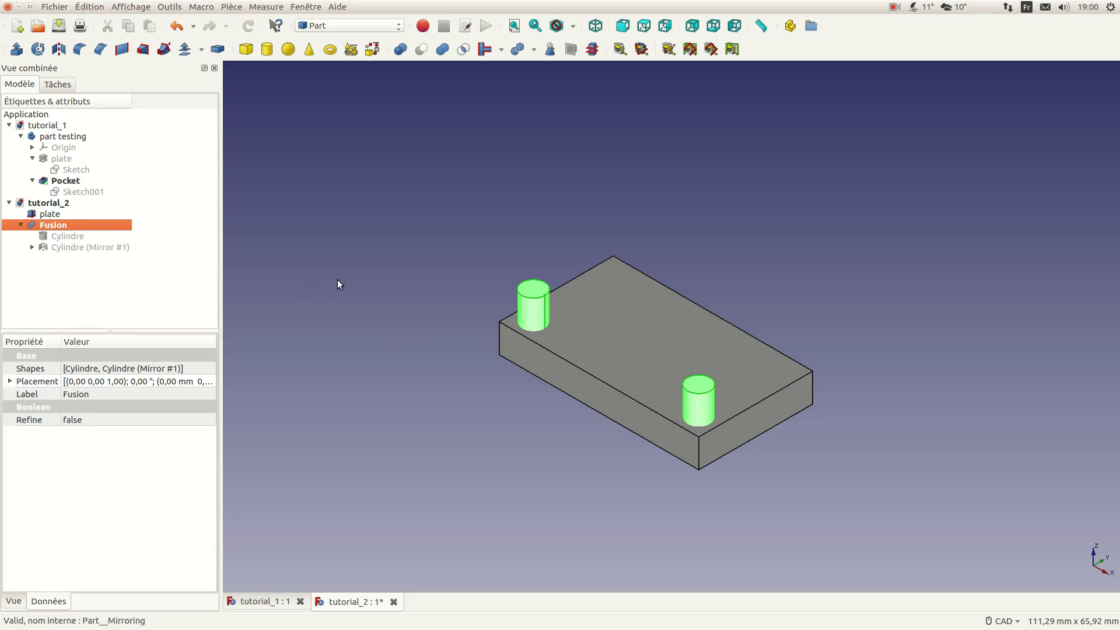
left_click(20, 225)
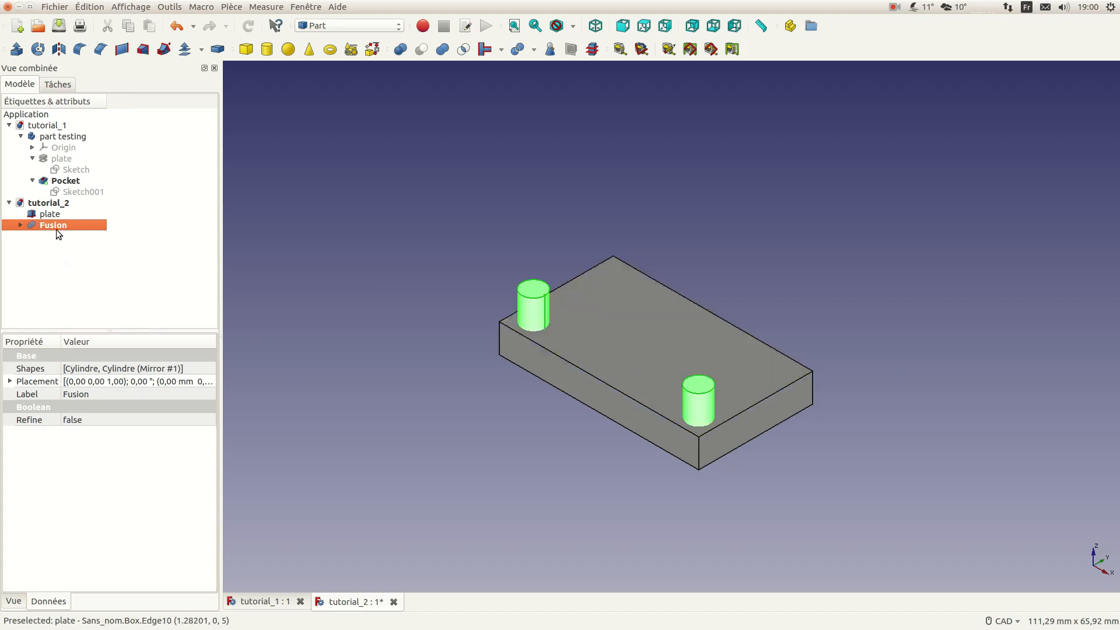
left_click(60, 51)
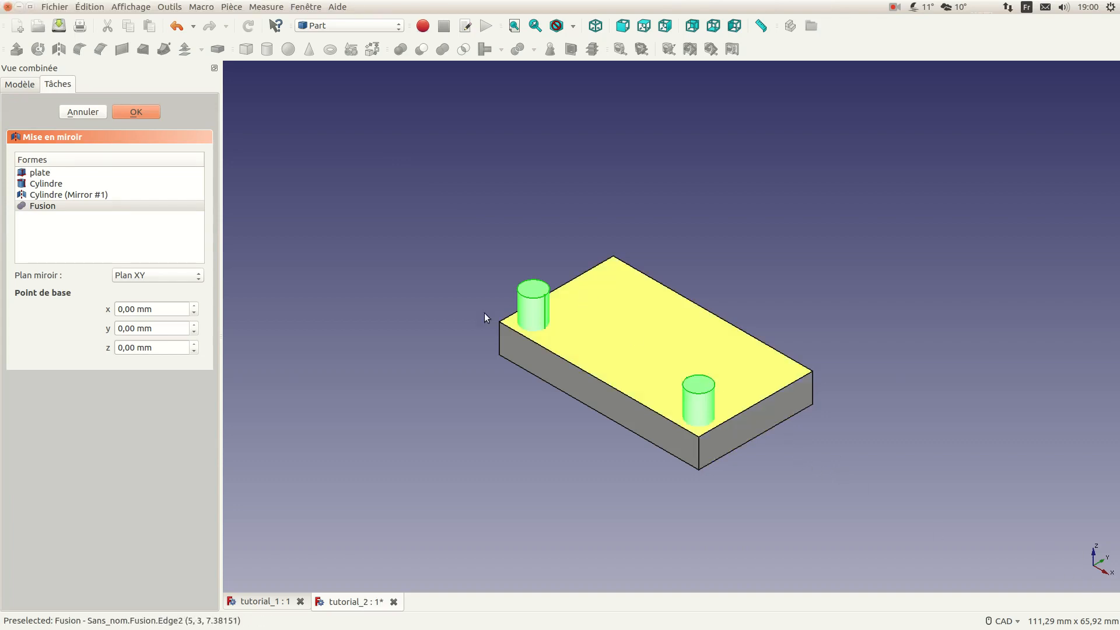
left_click(197, 277)
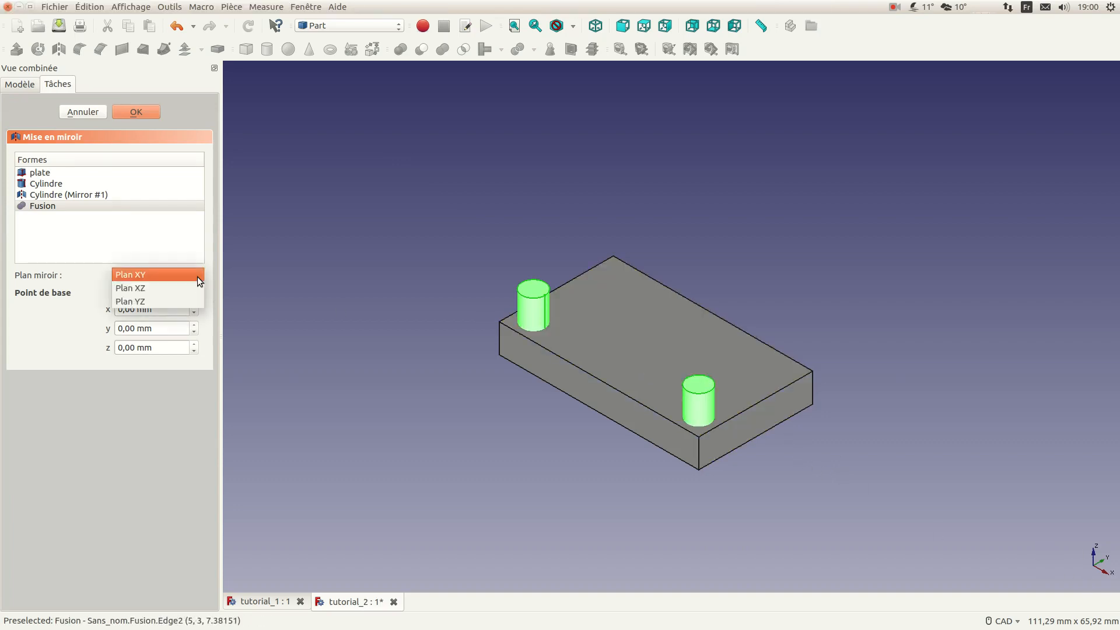
left_click(163, 292)
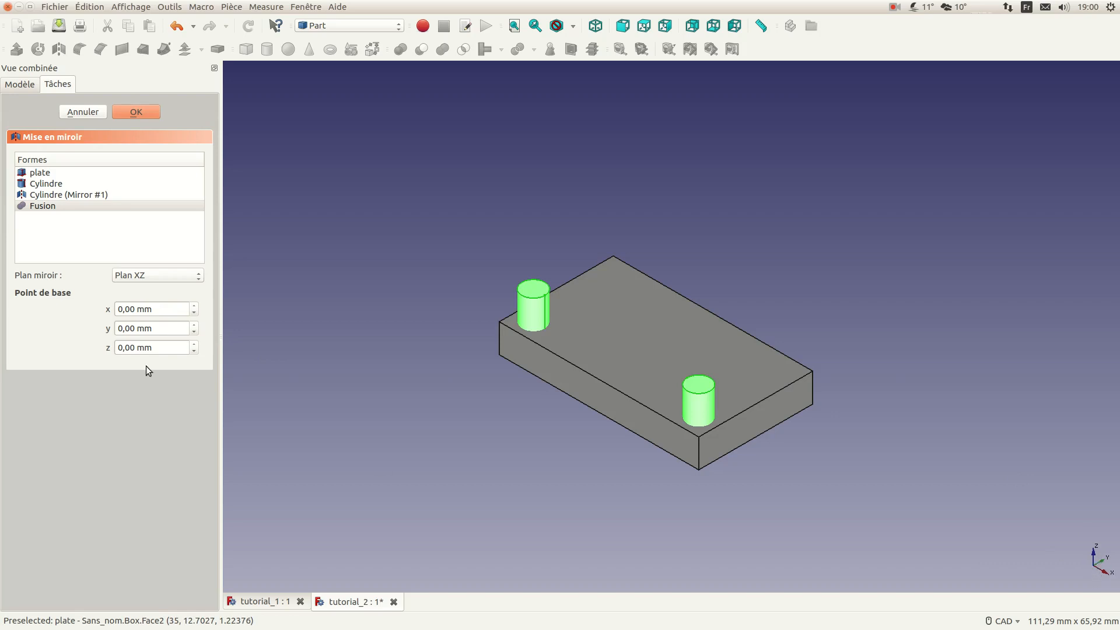
left_click(163, 329)
type("10")
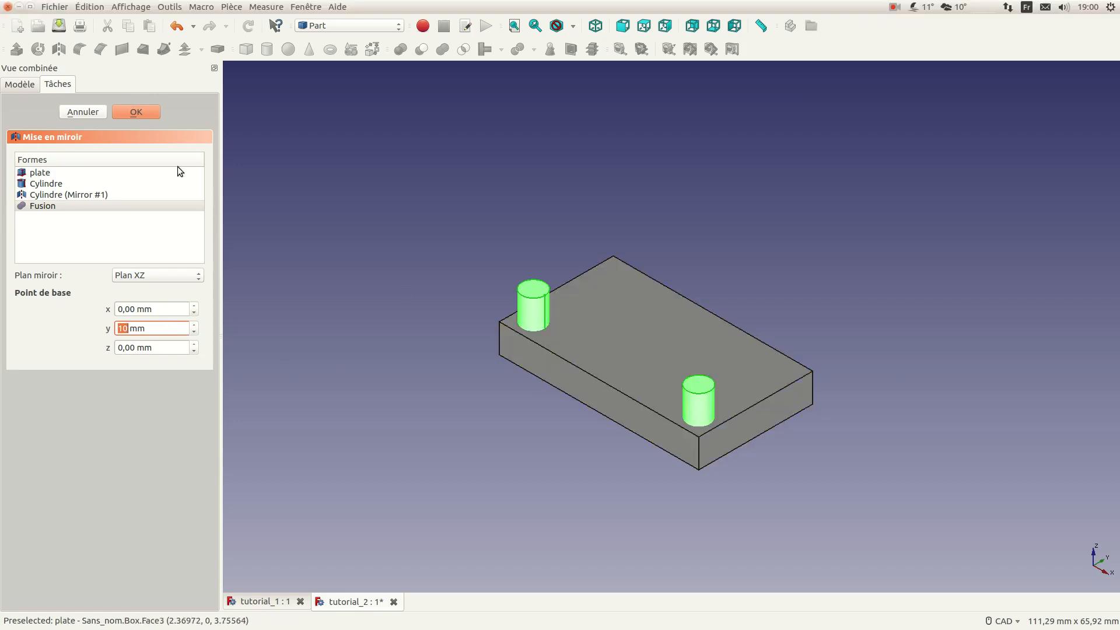
left_click(137, 112)
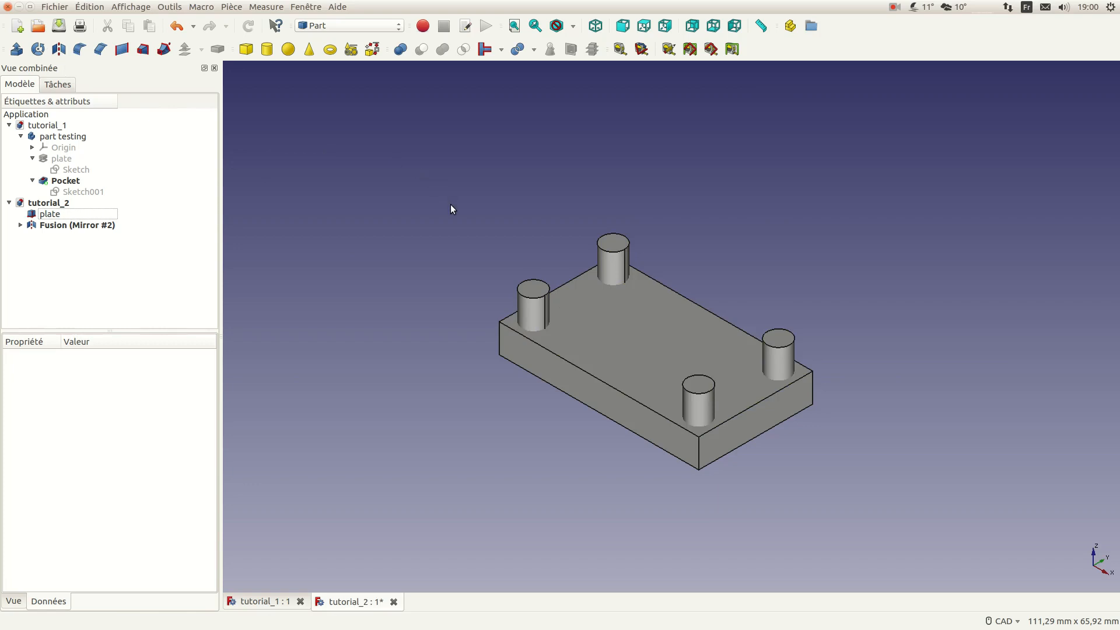
- Fuse the first cylinder pair with its mirrored pair into one union and expand the result's components in the tree
left_click(21, 225)
left_click(57, 236)
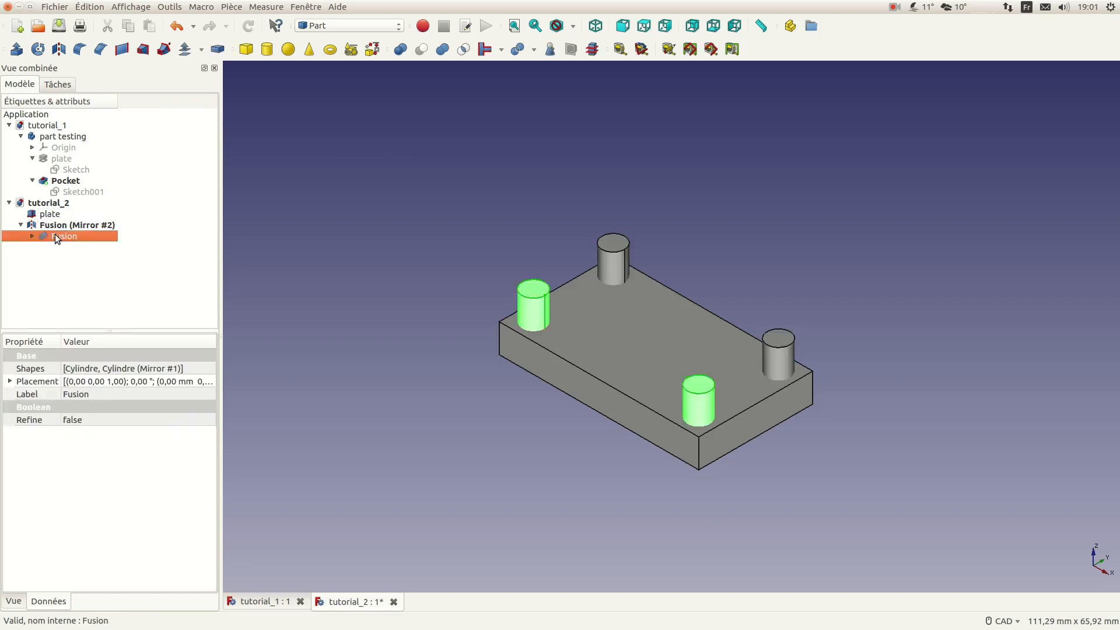
left_click(56, 228)
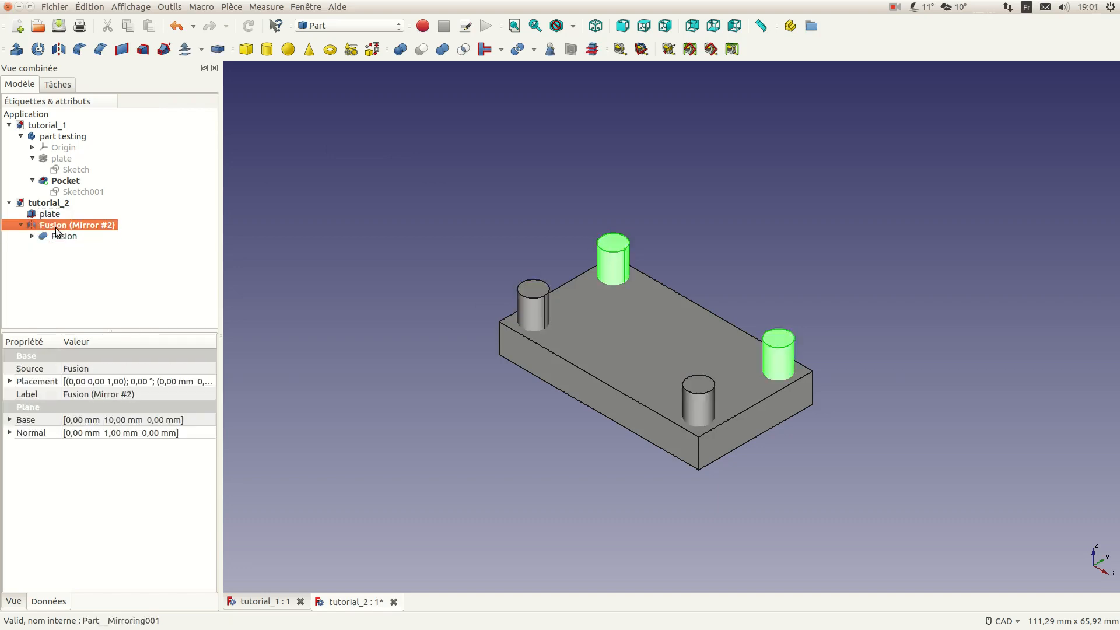
left_click(65, 237, "ctrl")
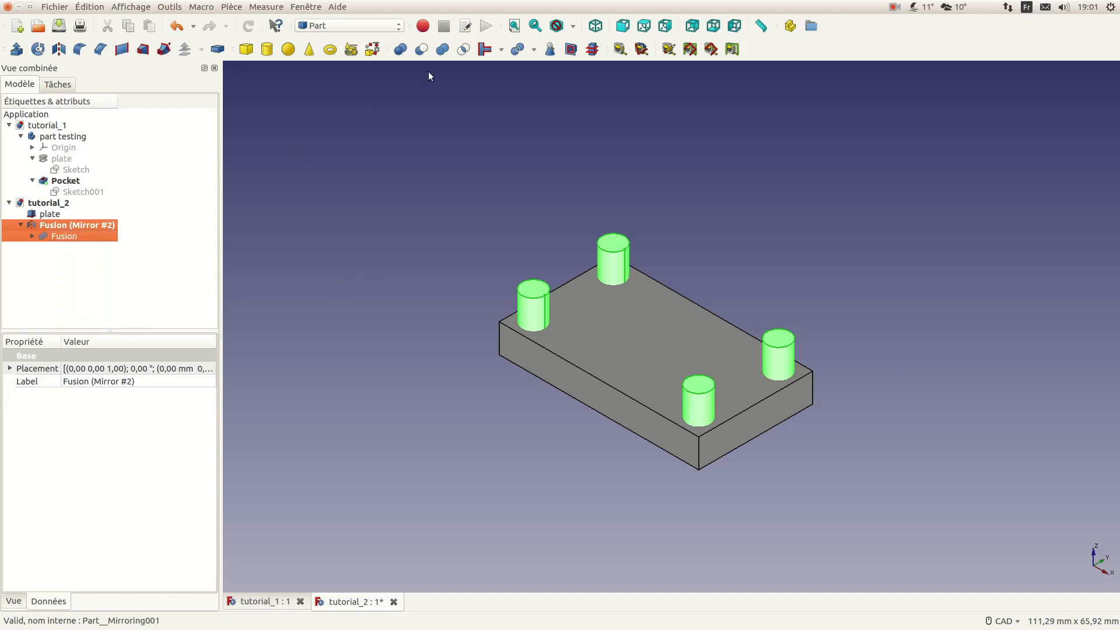
left_click(442, 49)
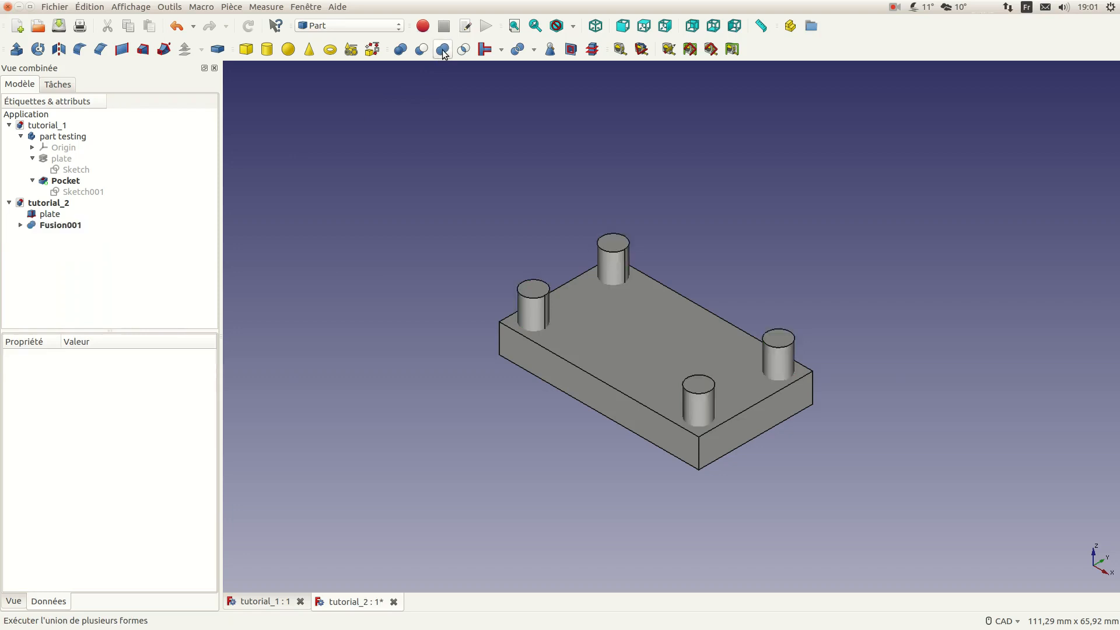
left_click(60, 226)
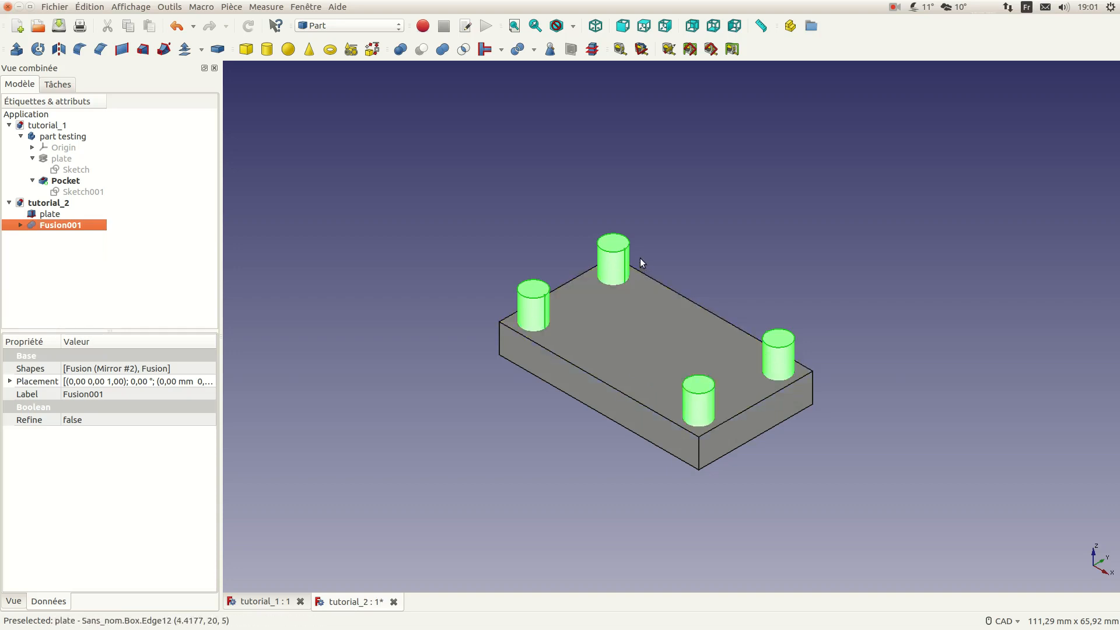
left_click(322, 362)
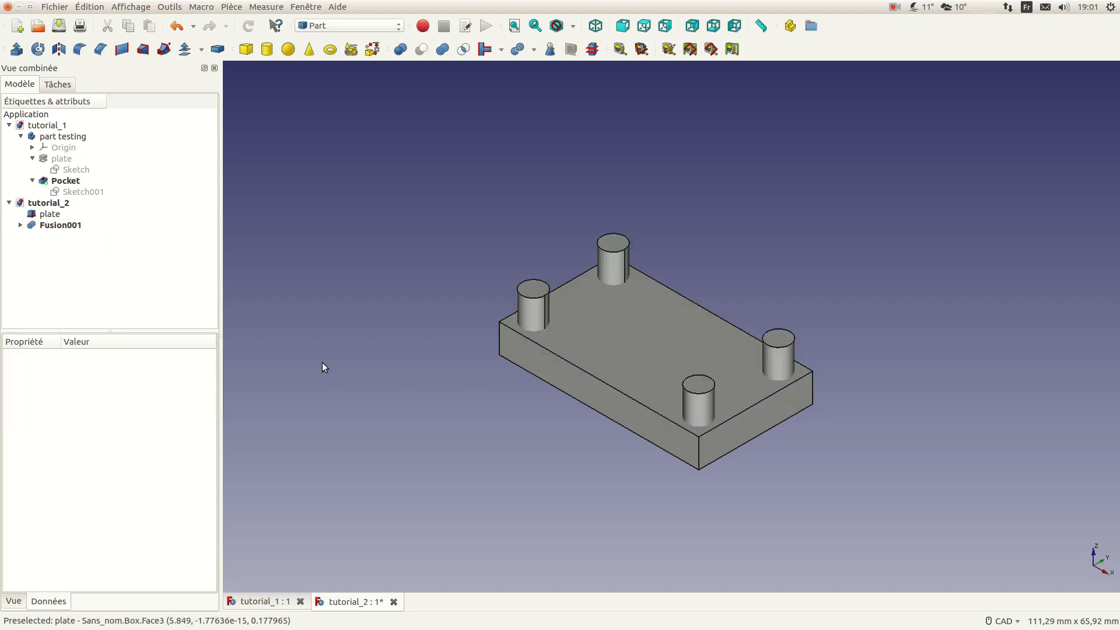
left_click(20, 225)
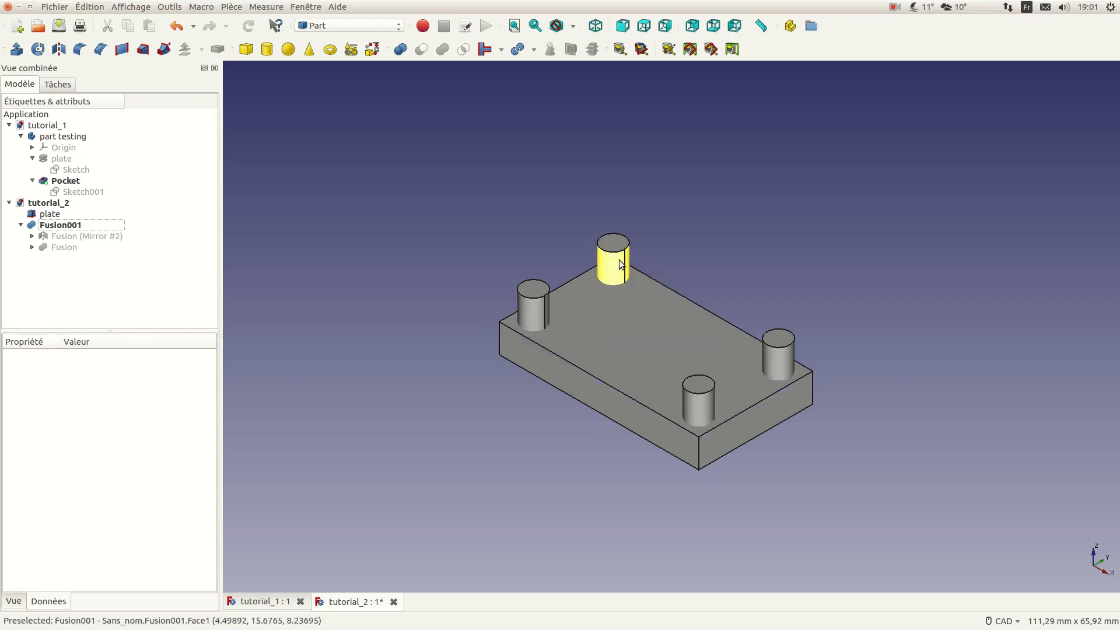
- Cut the fused four-cylinder union from the plate to make the corner holes
left_click(624, 357)
left_click(513, 393)
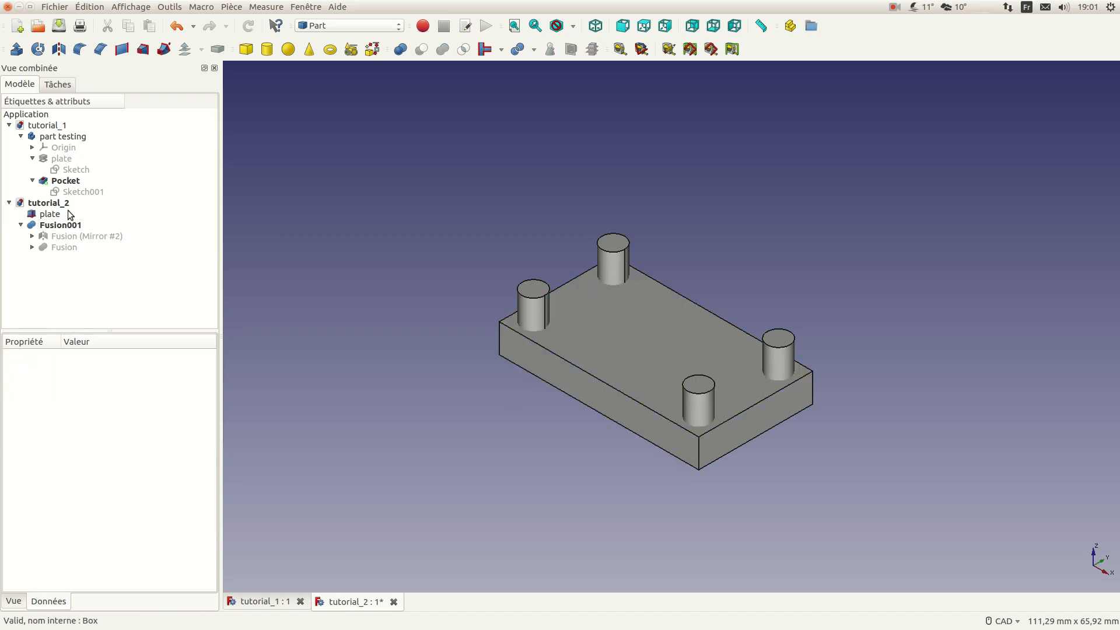
left_click(45, 216)
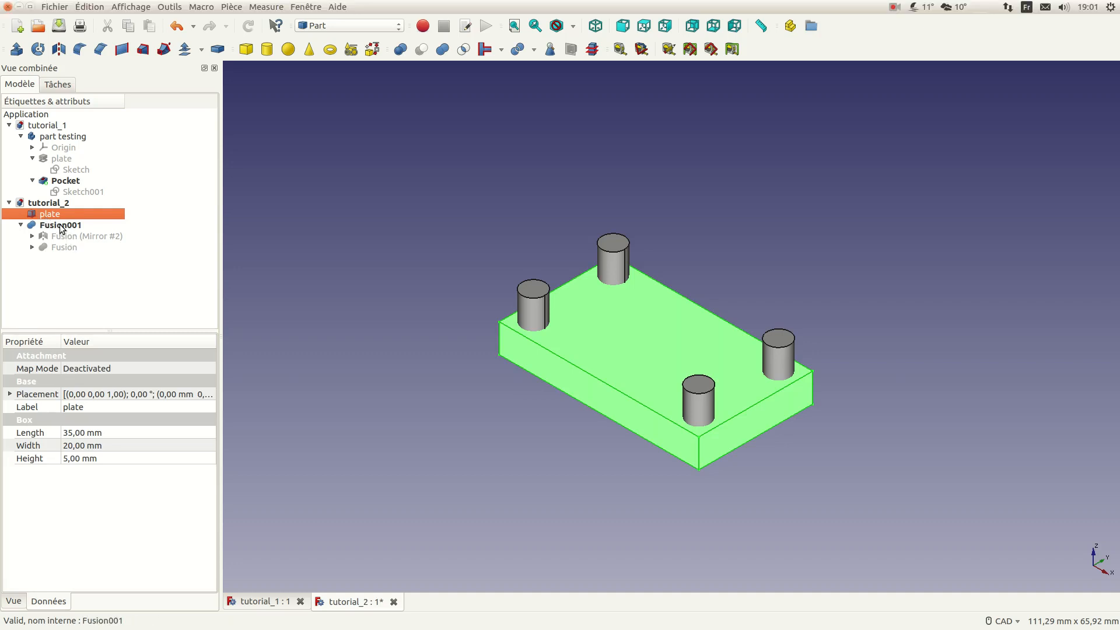
left_click(60, 225, "ctrl")
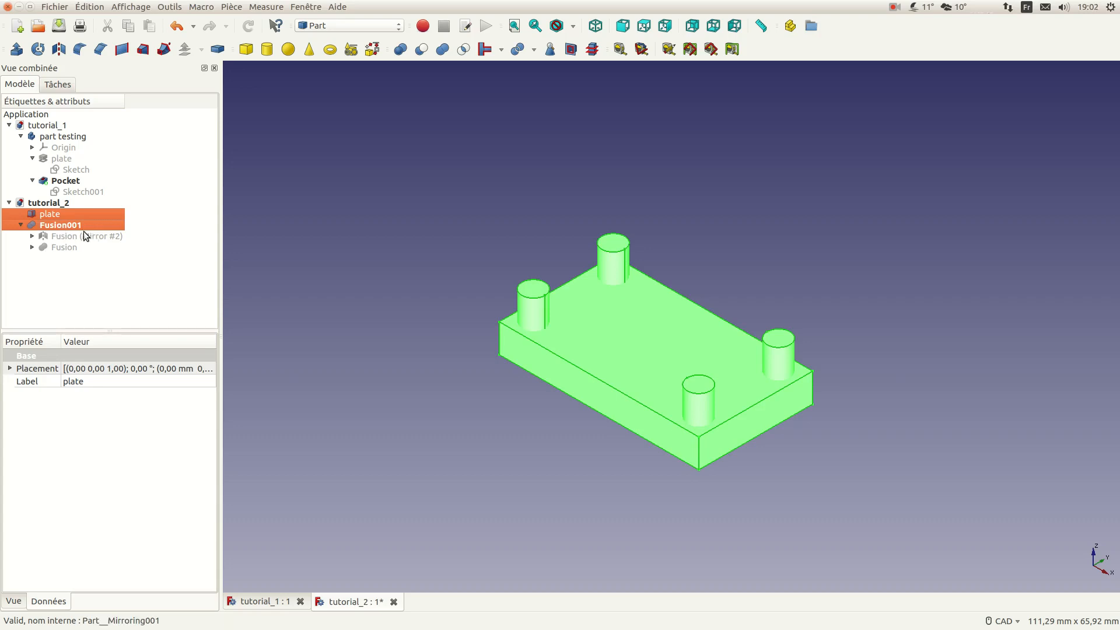
left_click(420, 50)
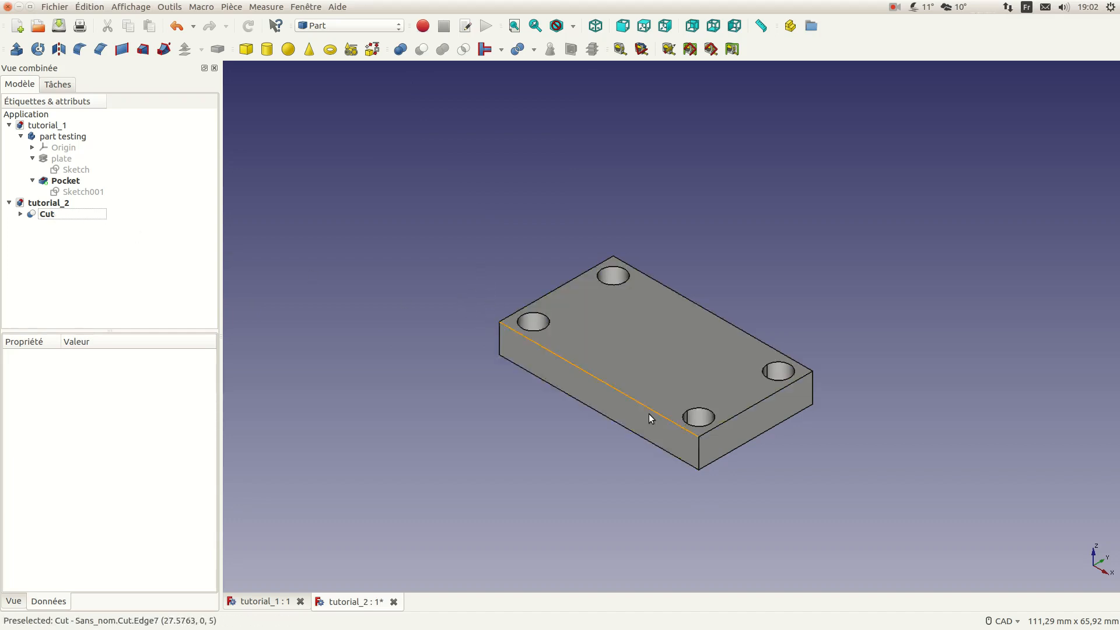
- View the finished plate in tutorial_1 for comparison and return to tutorial_2
left_click(265, 602)
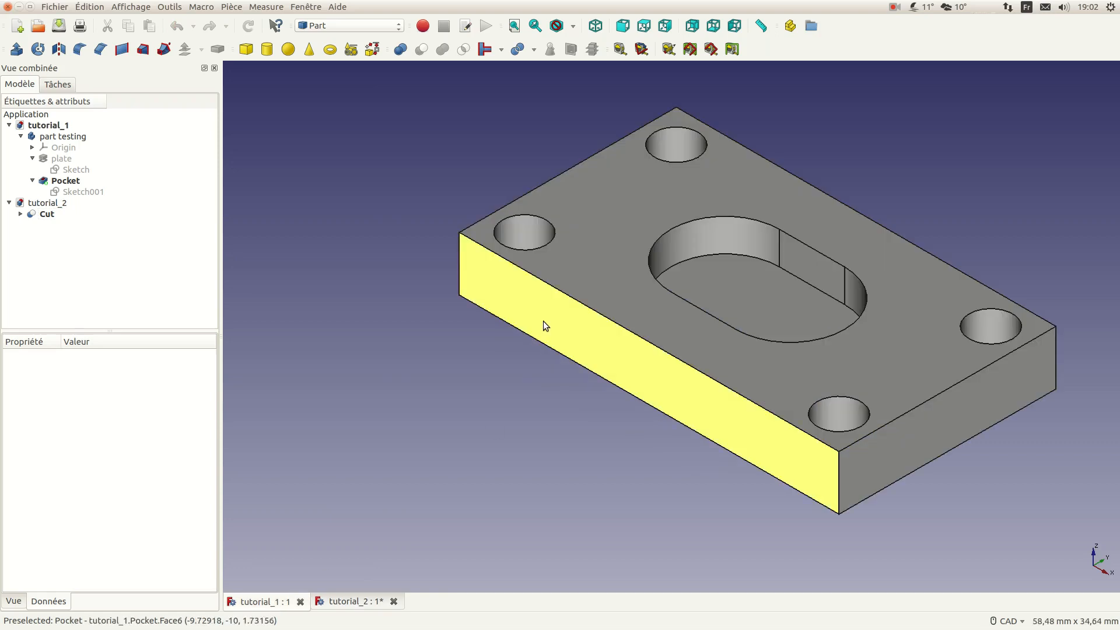
scroll(543, 321, "down", 4)
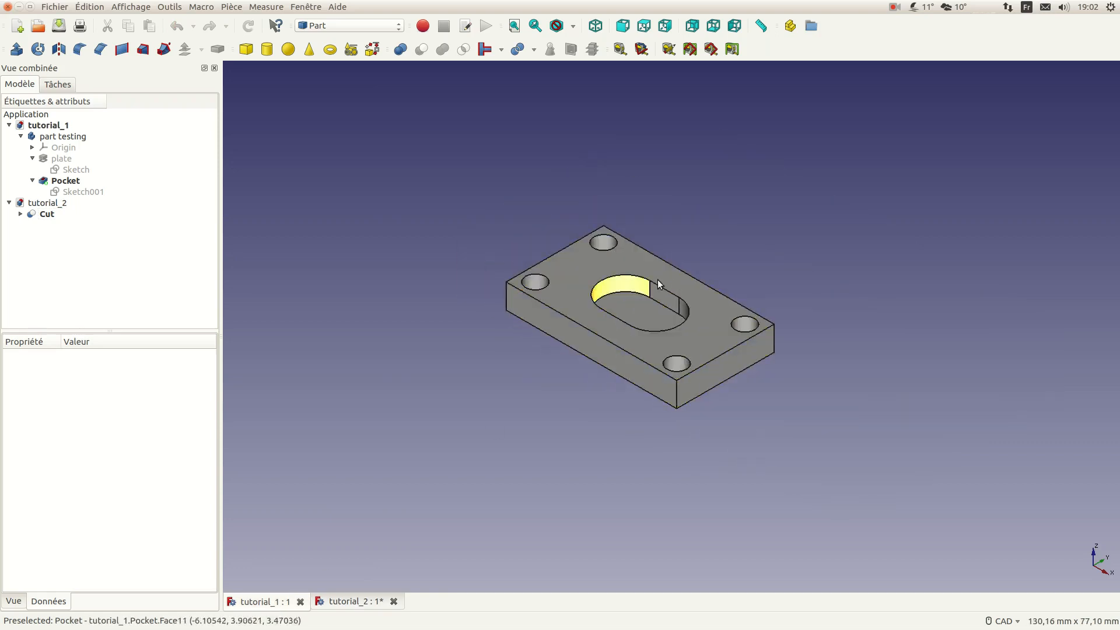
left_click(354, 601)
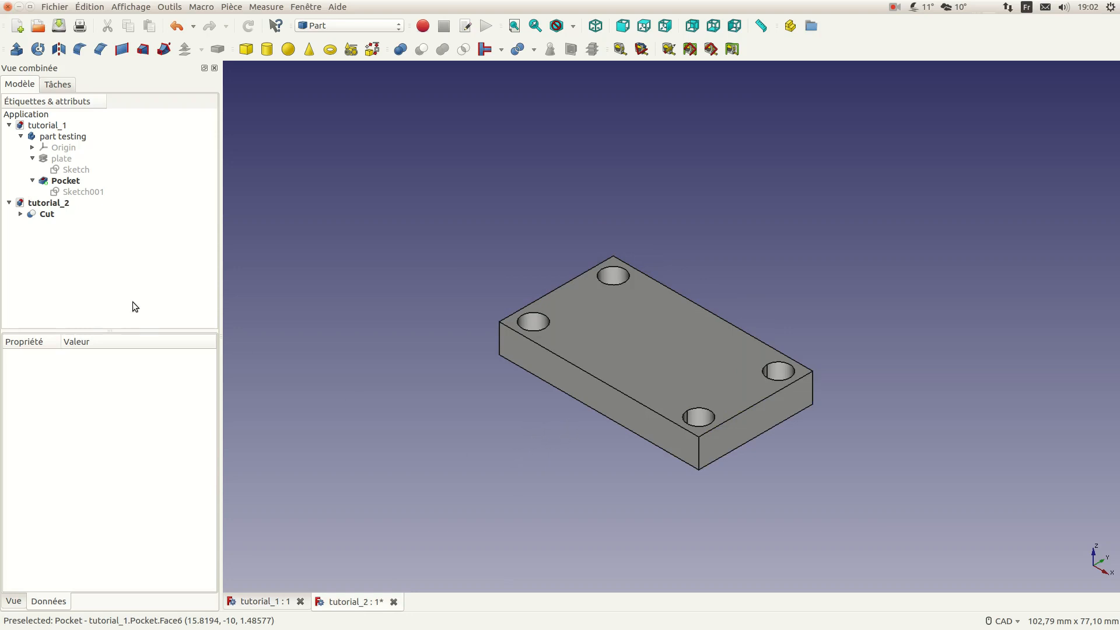
- Examine the Cut's full hierarchy of fusions, mirrors and cylinders in the model tree, then collapse it
left_click(21, 214)
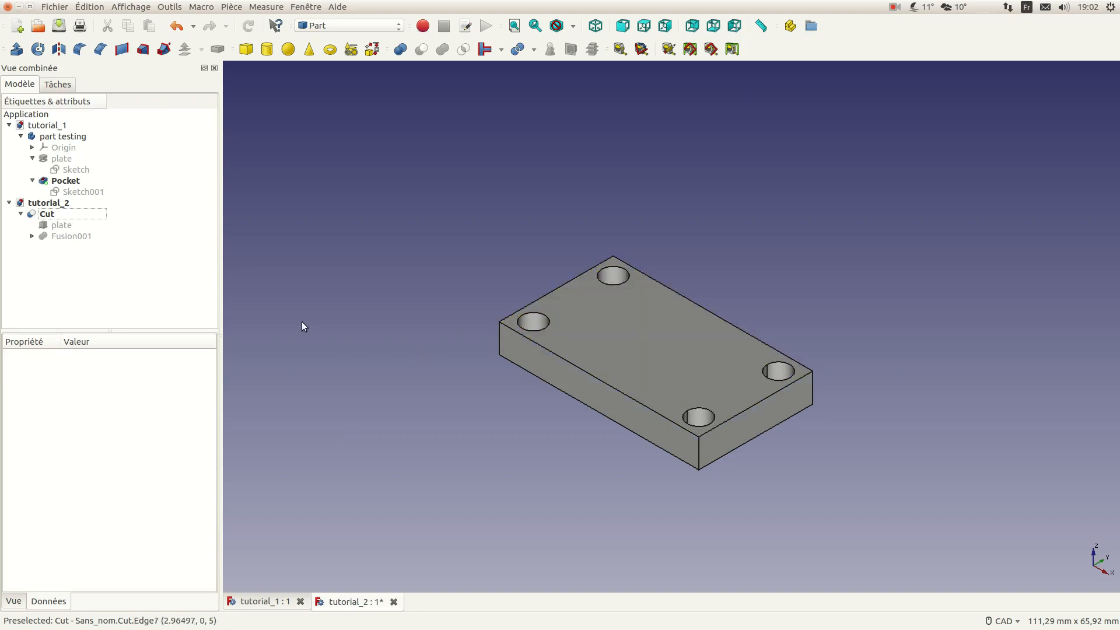
left_click(32, 236)
left_click(43, 248)
left_click(56, 259)
left_click(67, 280)
left_click(44, 302)
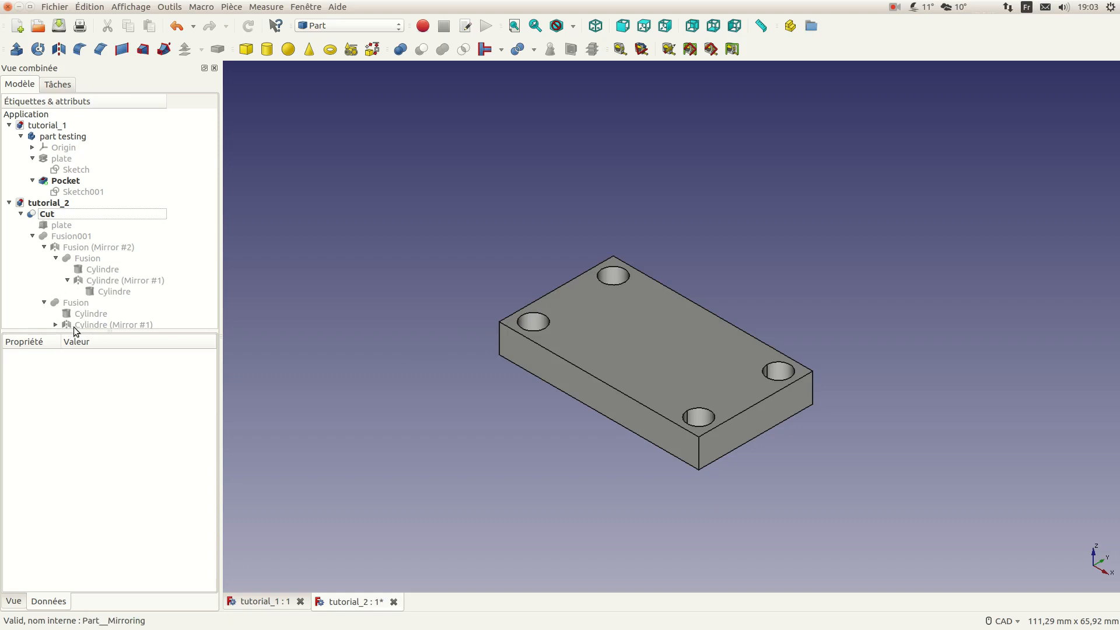
left_click_drag(75, 329, 89, 377)
left_click(56, 324)
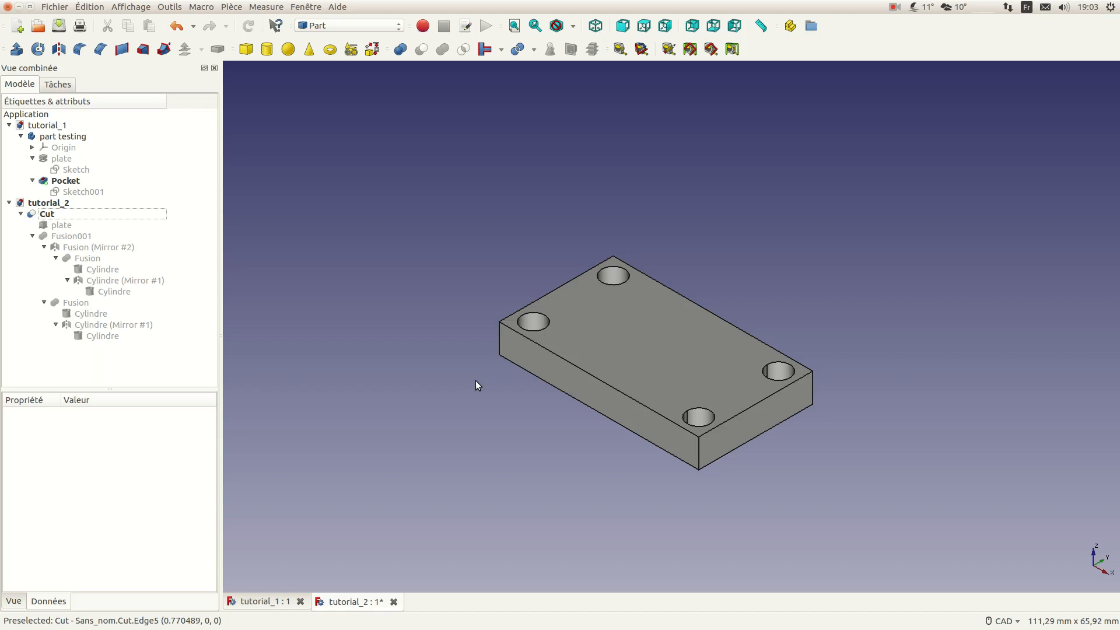
left_click(21, 214)
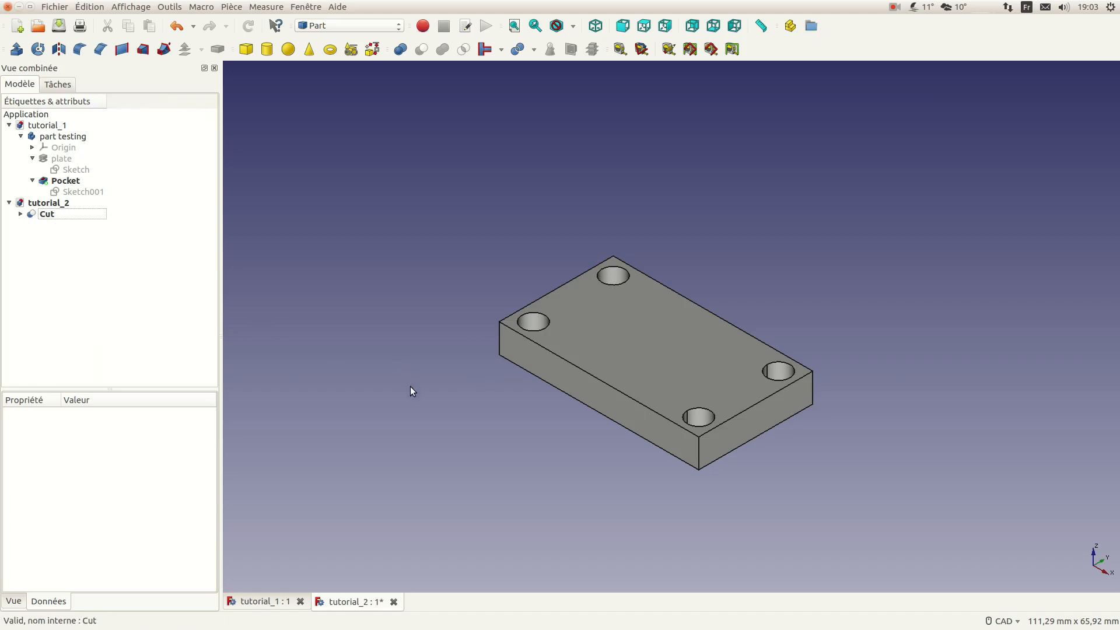
- Inspect the slot dimensions in tutorial_1's pocket sketch, moving the radius label aside for readability, and close the sketch
left_click(274, 601)
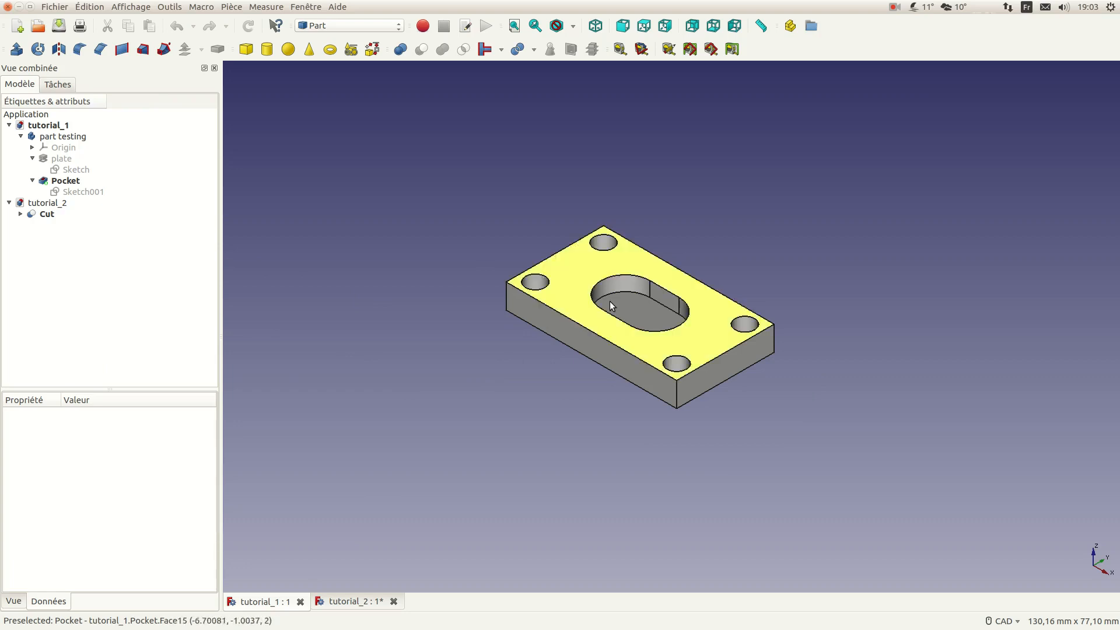
double_click(90, 194)
scroll(668, 320, "up", 2)
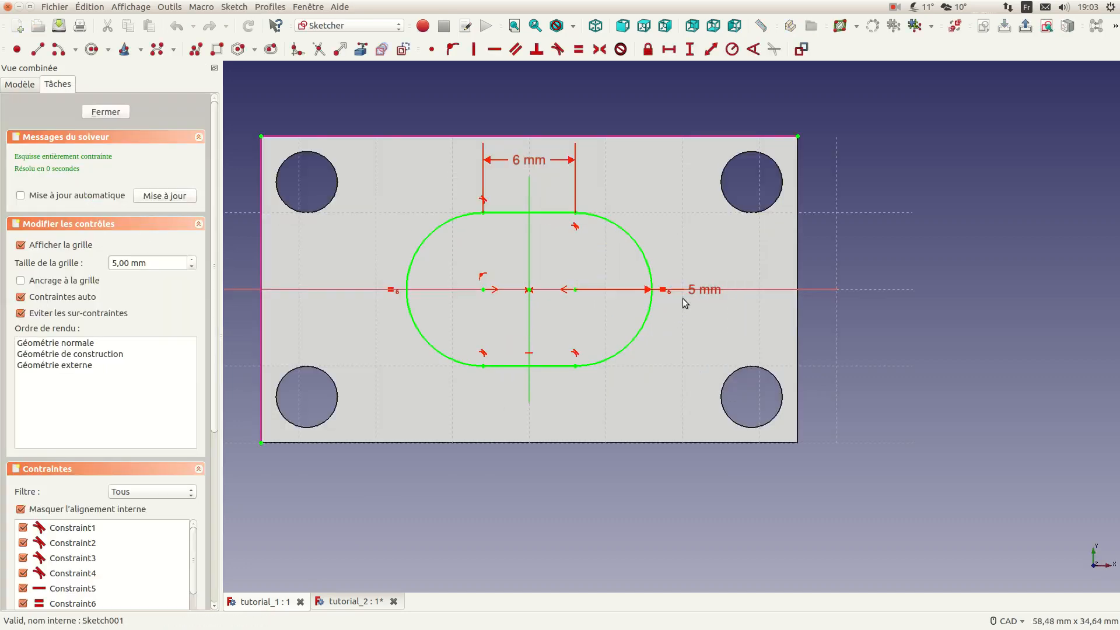
left_click_drag(697, 294, 666, 362)
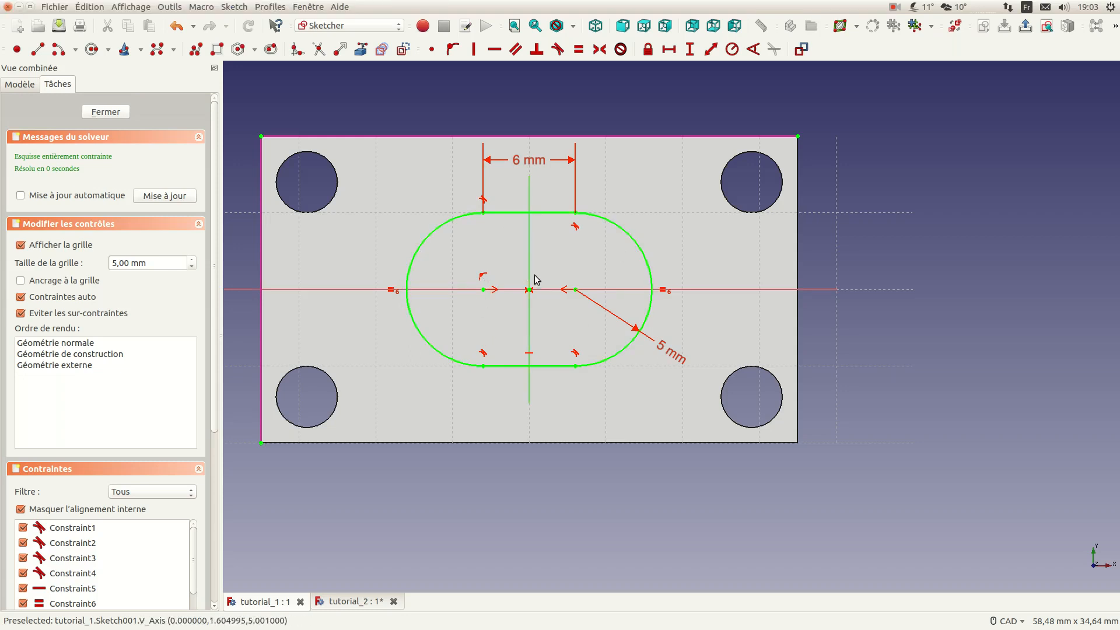
left_click(118, 112)
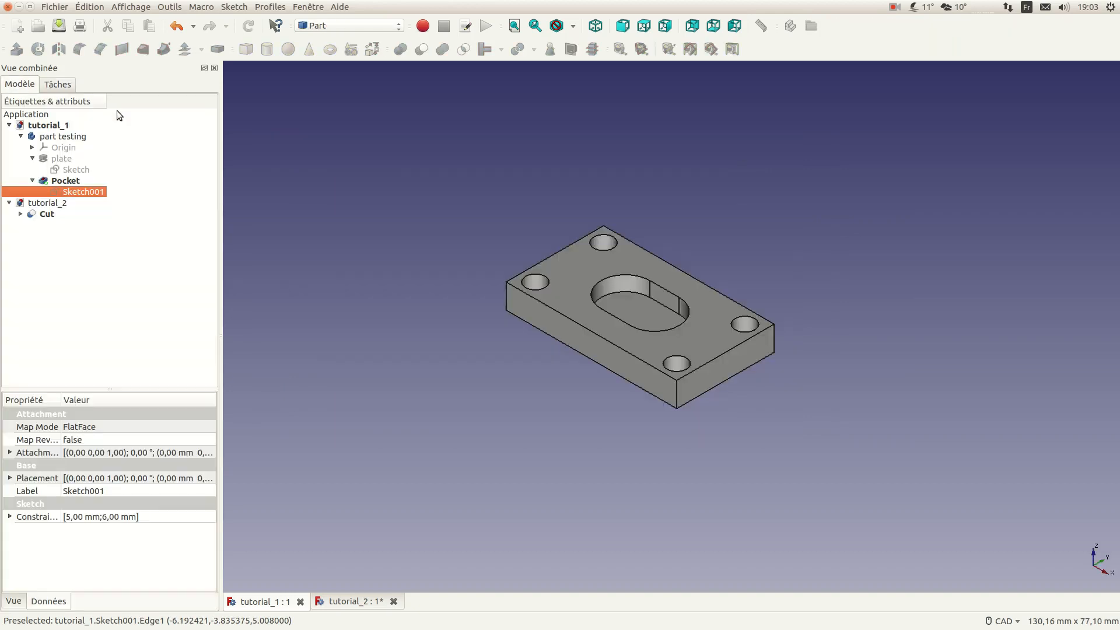
- Add a new cylinder to tutorial_2 and set its radius to 5 mm
left_click(355, 592)
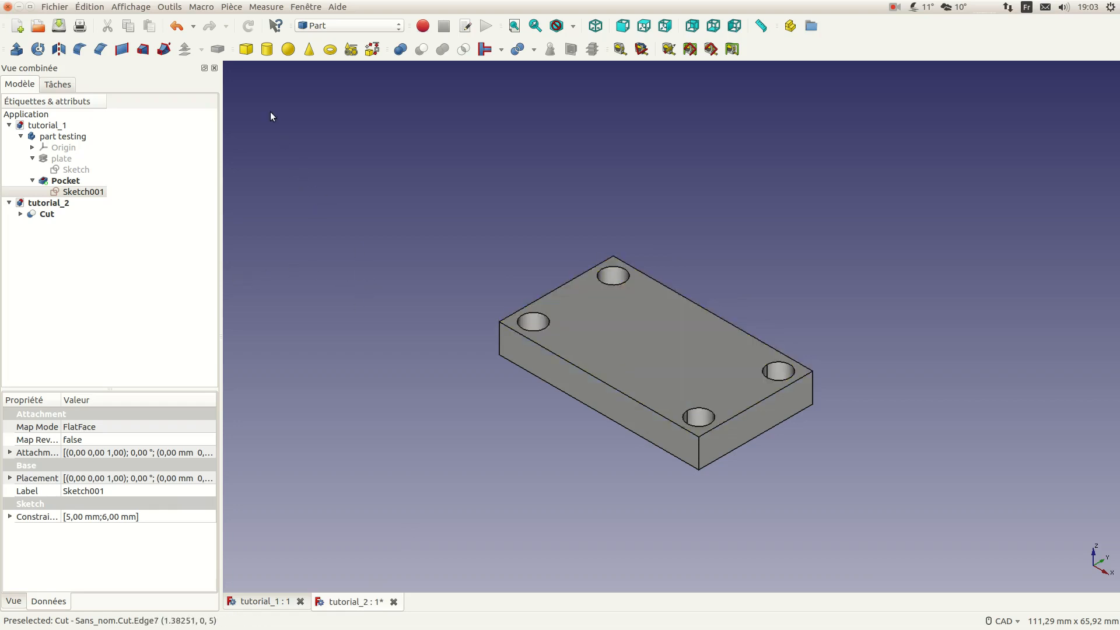
left_click(266, 51)
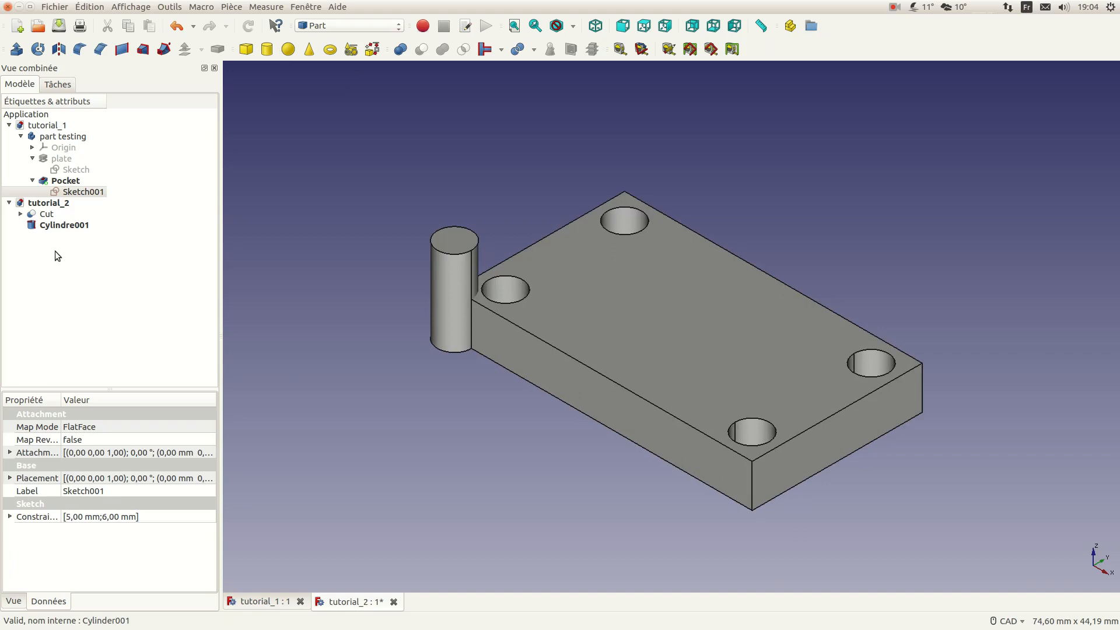
left_click(63, 225)
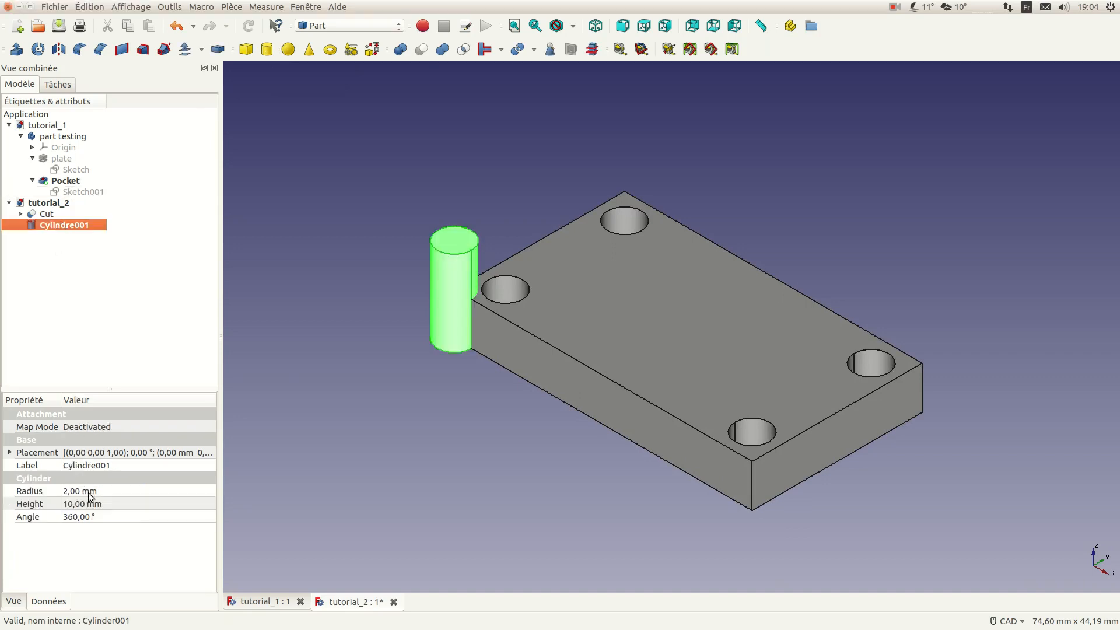
left_click(109, 489)
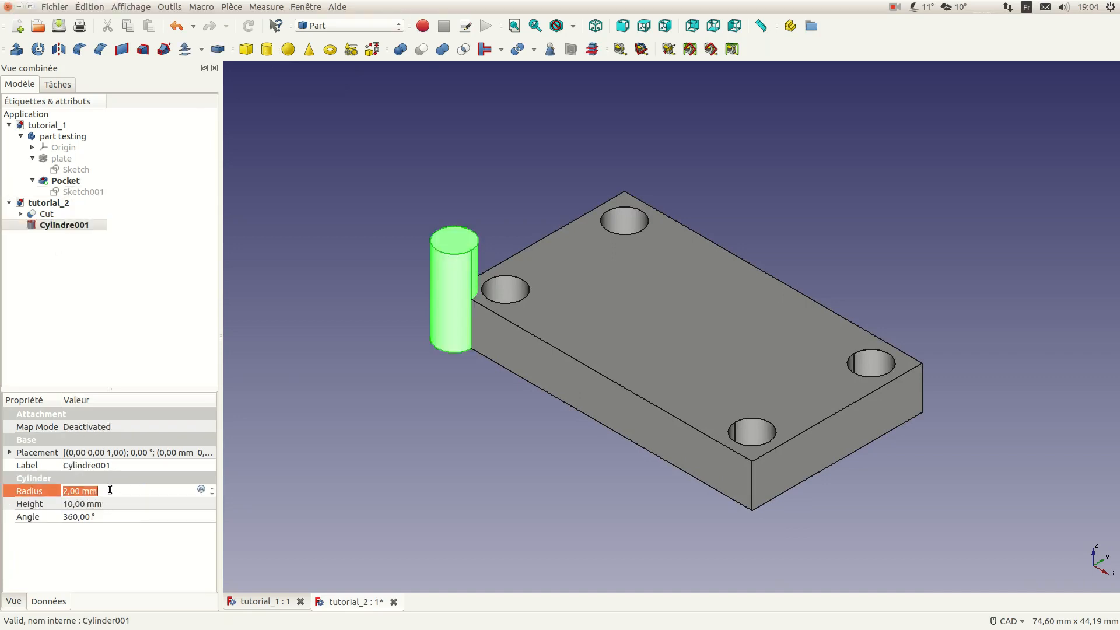
type("5")
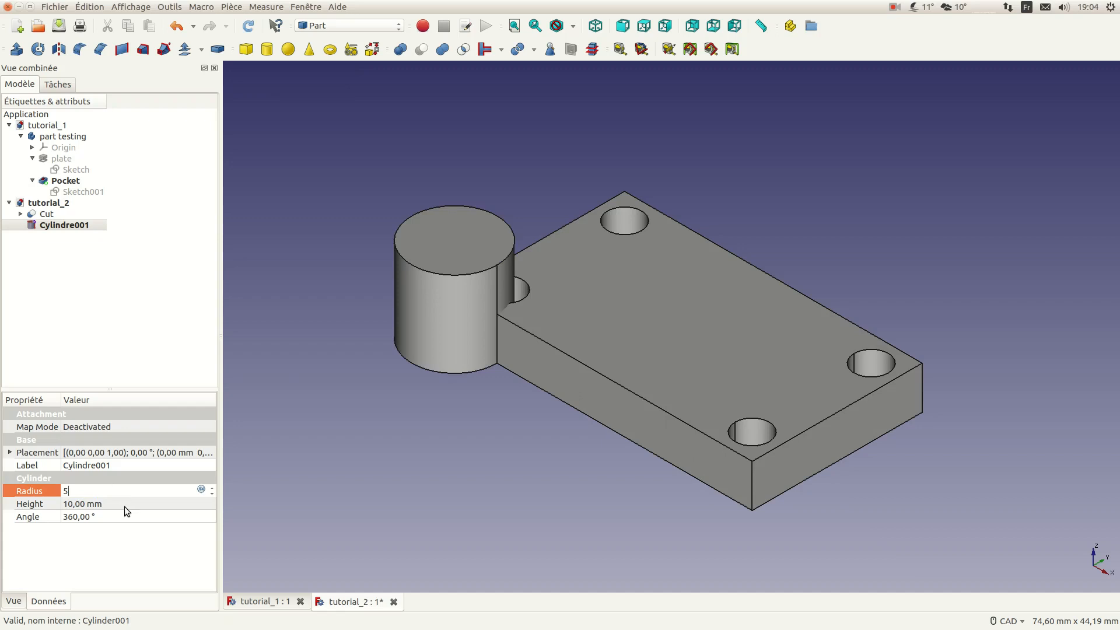
- Set the new cylinder's angle to 180° to make it a half cylinder
left_click(121, 515)
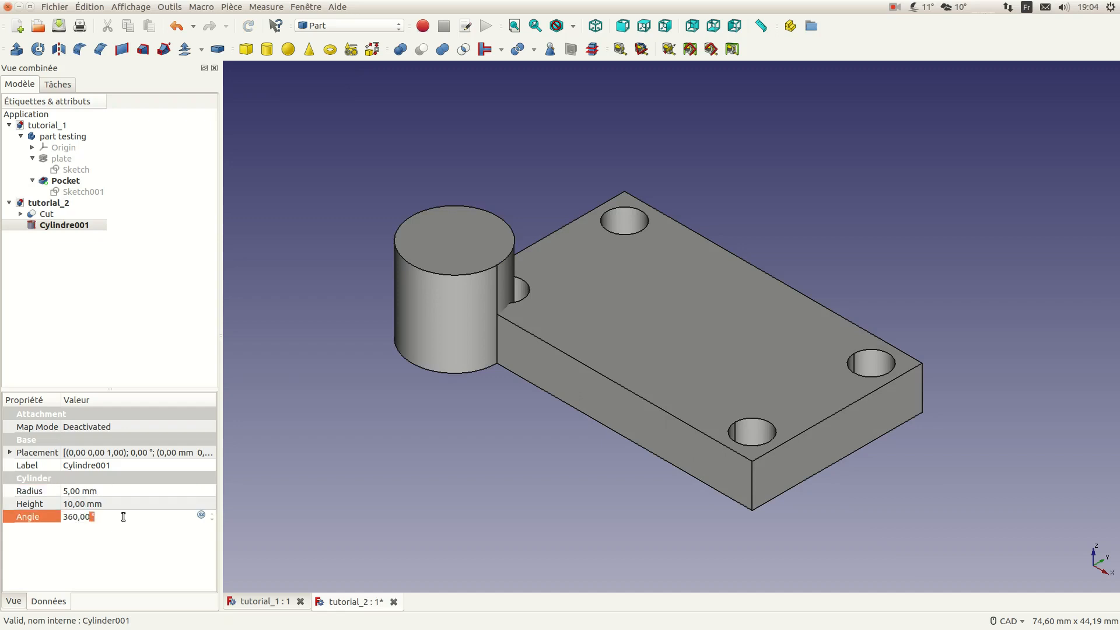
type("180")
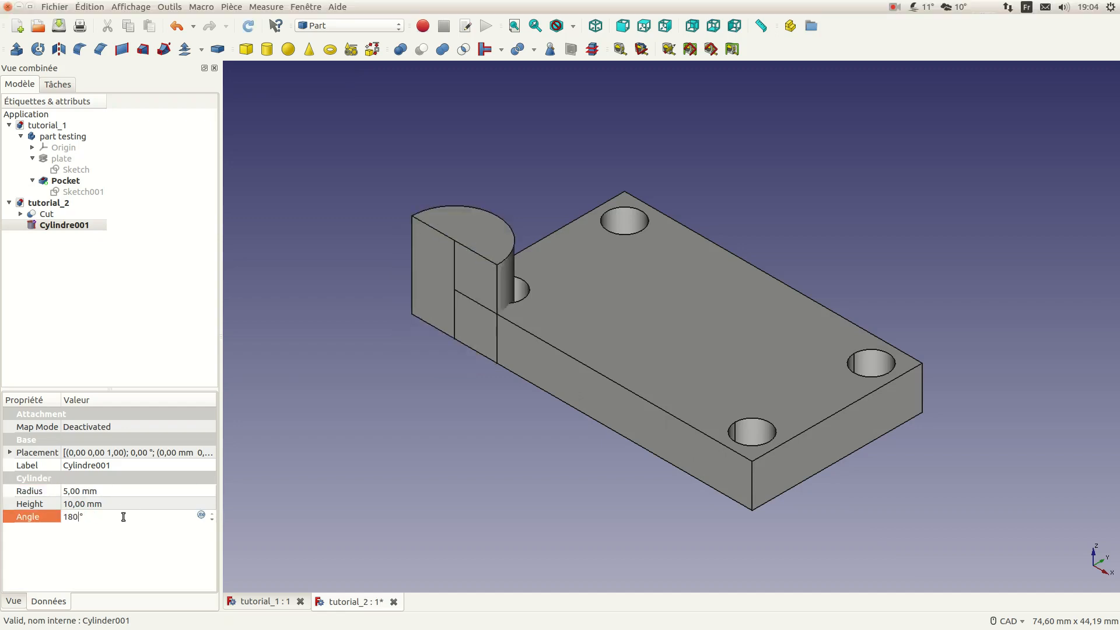
triple_click(121, 518)
type("-0")
key("BackSpace")
key("BackSpace")
type("180")
left_click(301, 460)
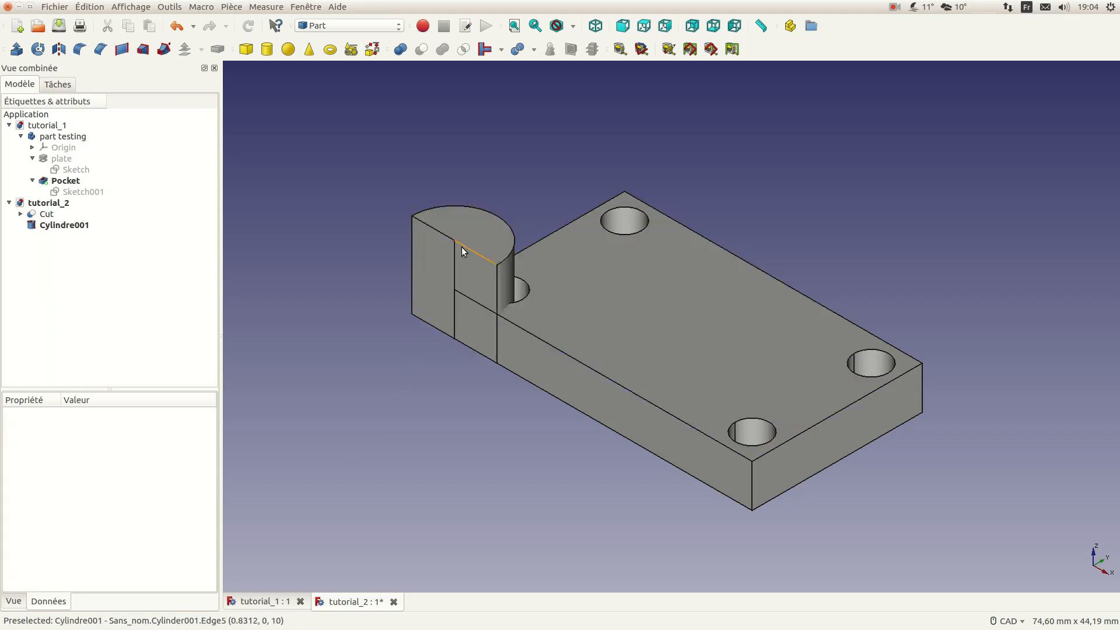
- Open the half cylinder's placement settings and set its Z translation to 3 mm
left_click(79, 226)
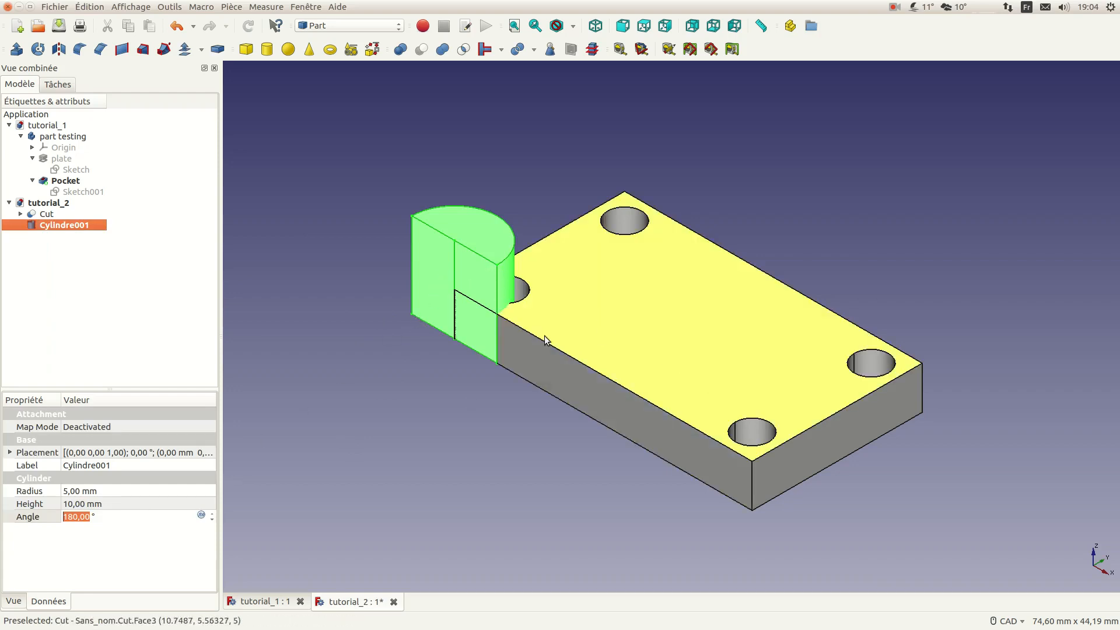
left_click(33, 453)
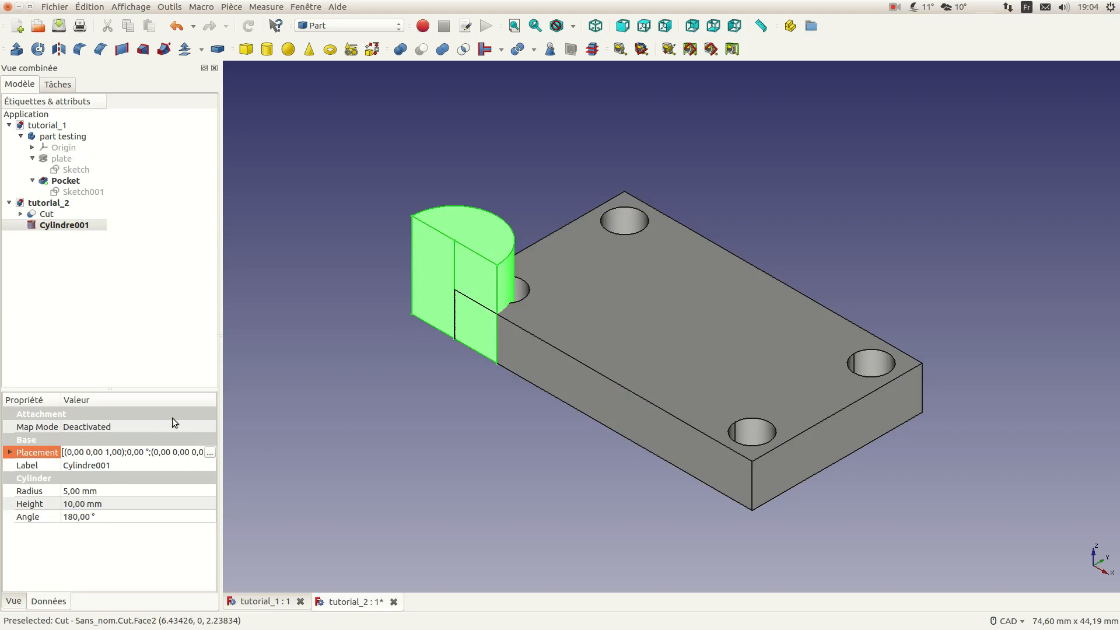
left_click_drag(220, 372, 285, 370)
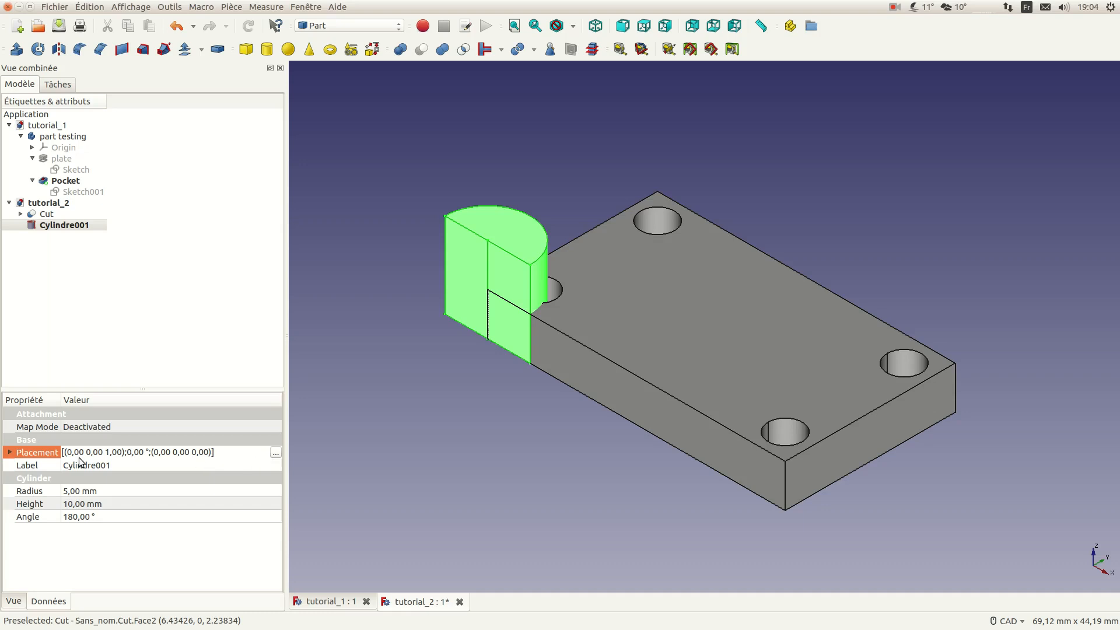
left_click(274, 455)
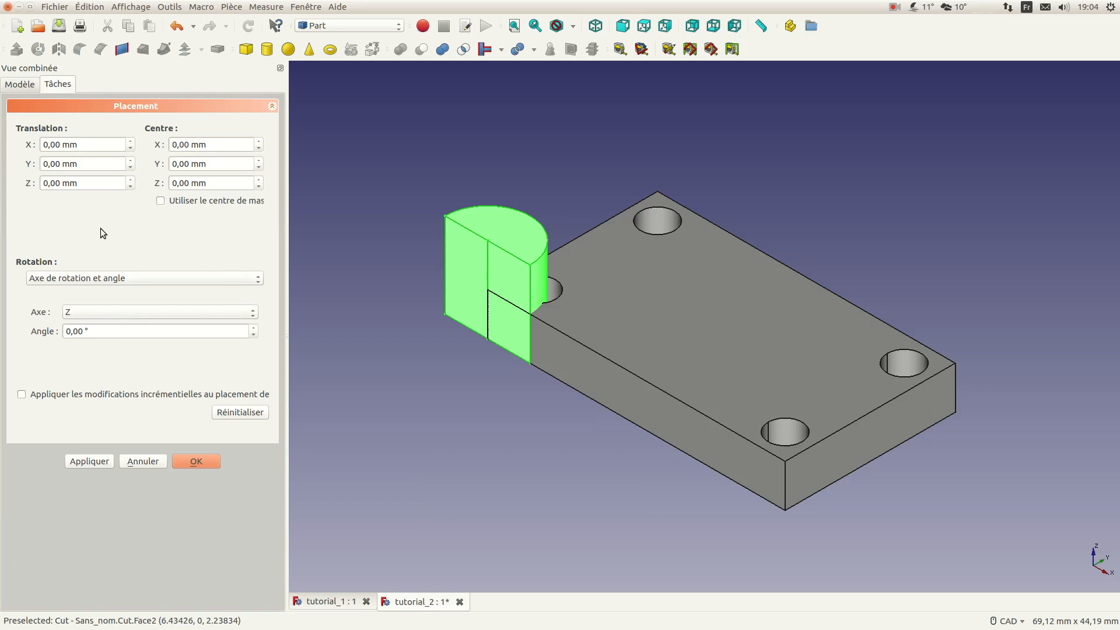
triple_click(91, 184)
scroll(92, 183, "up", 3)
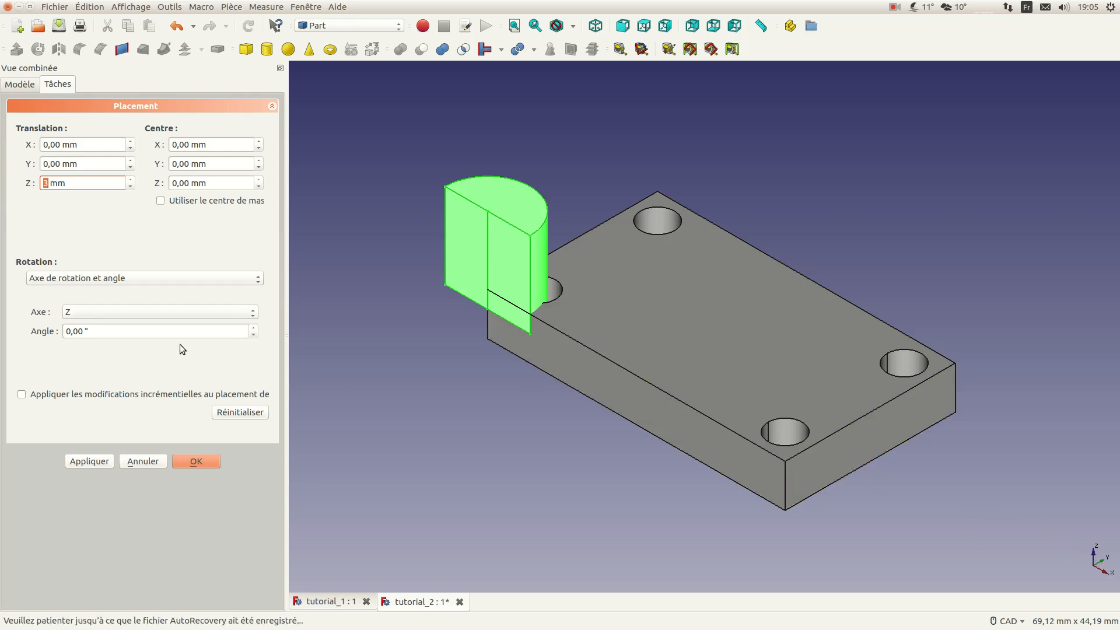
- Rotate the half cylinder 90° about the Z axis
triple_click(172, 331)
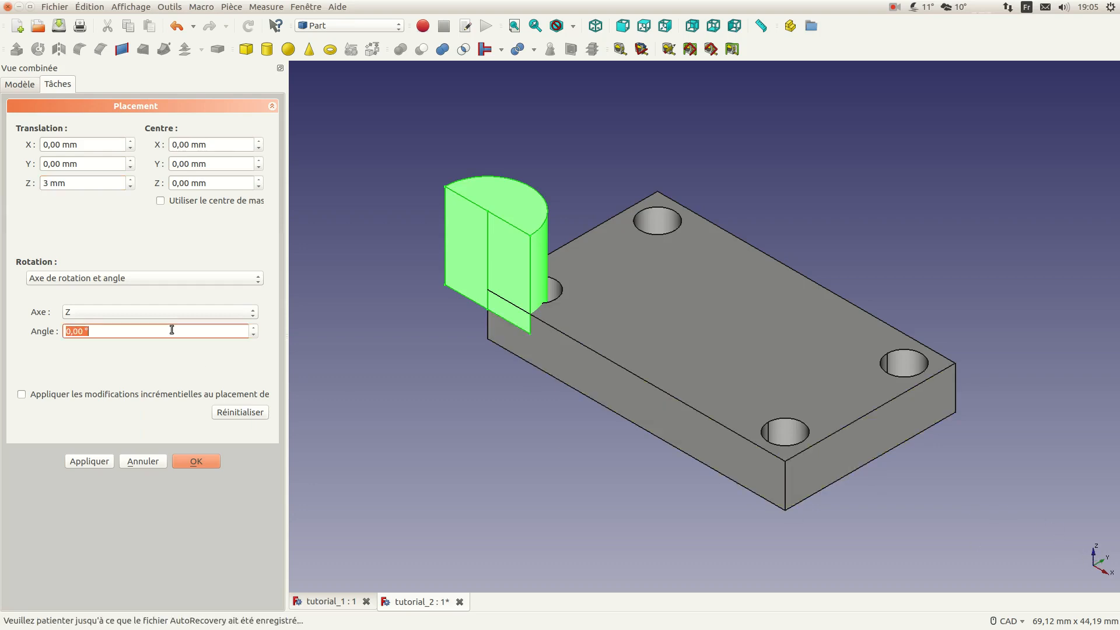
scroll(174, 330, "up", 18)
scroll(174, 330, "up", 20)
scroll(174, 330, "up", 19)
scroll(174, 329, "up", 16)
scroll(175, 329, "up", 4)
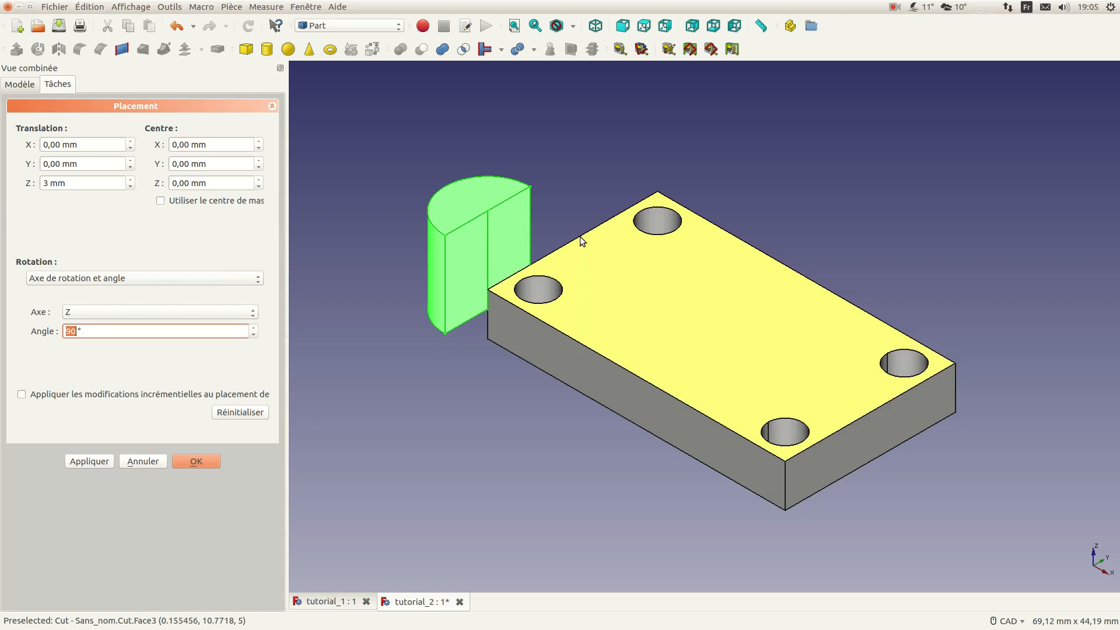
- Set the half cylinder's translation to Y 10 mm and X 14.5 mm, and apply the placement
triple_click(109, 165)
type("3")
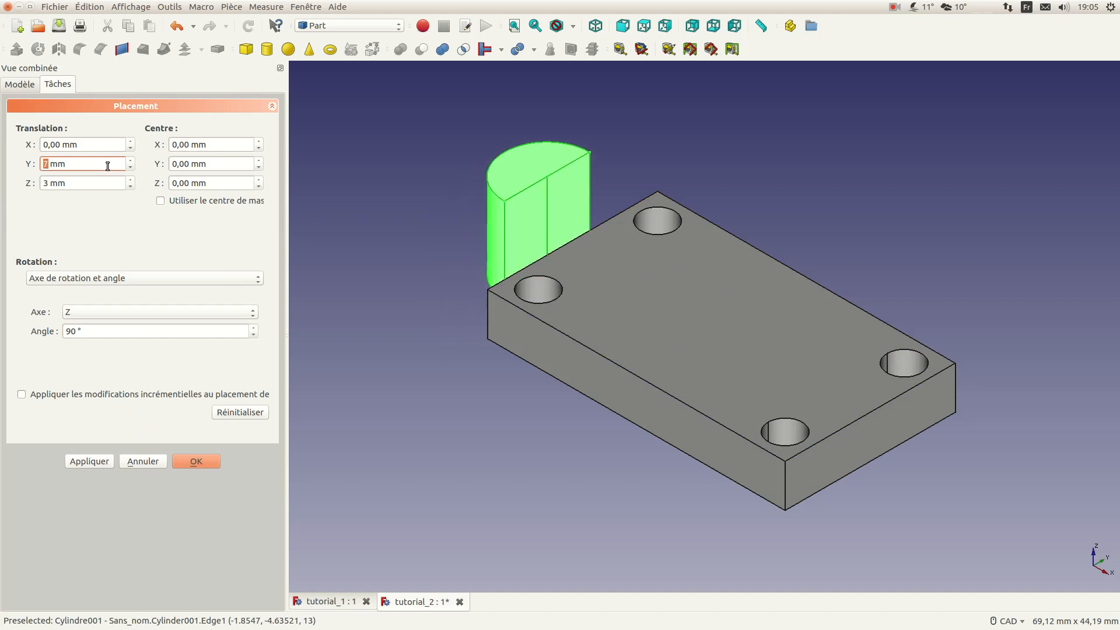
type("10")
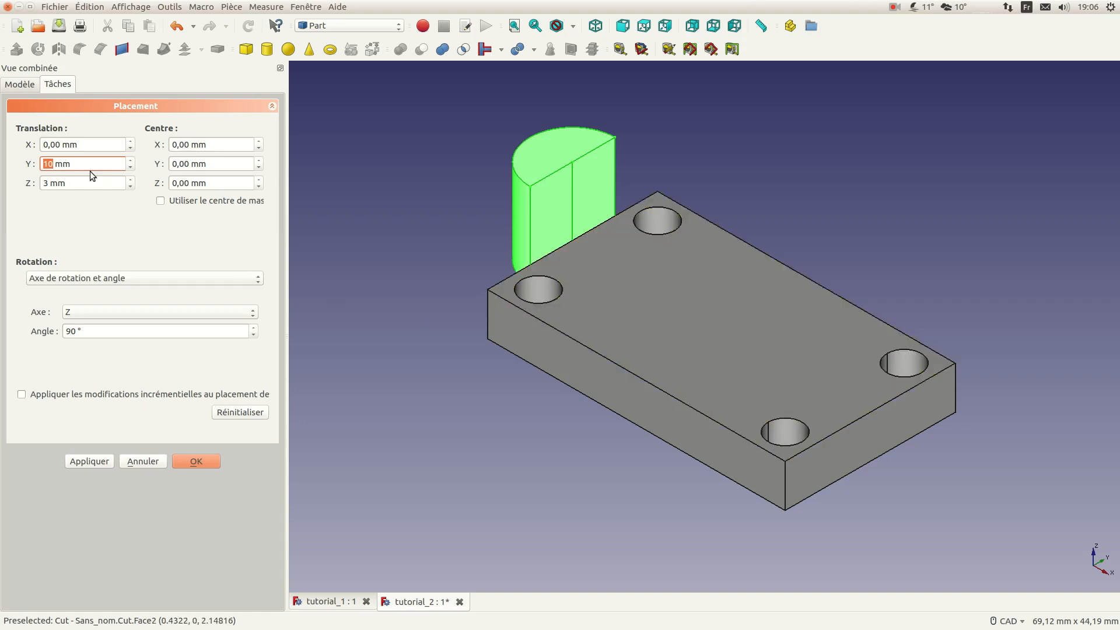
triple_click(94, 147)
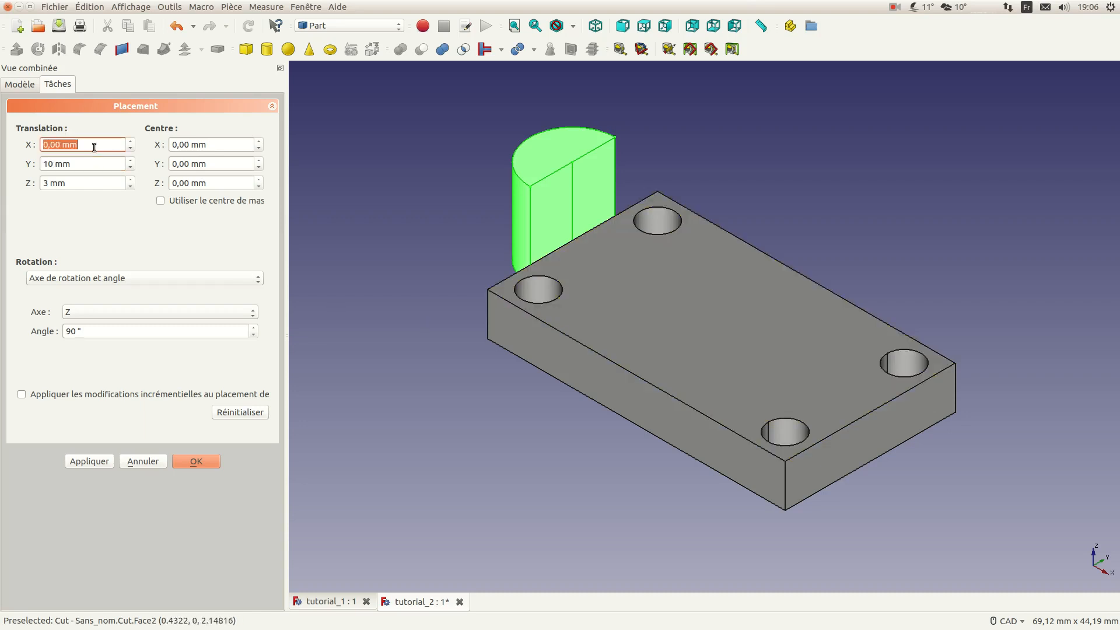
type("14.5")
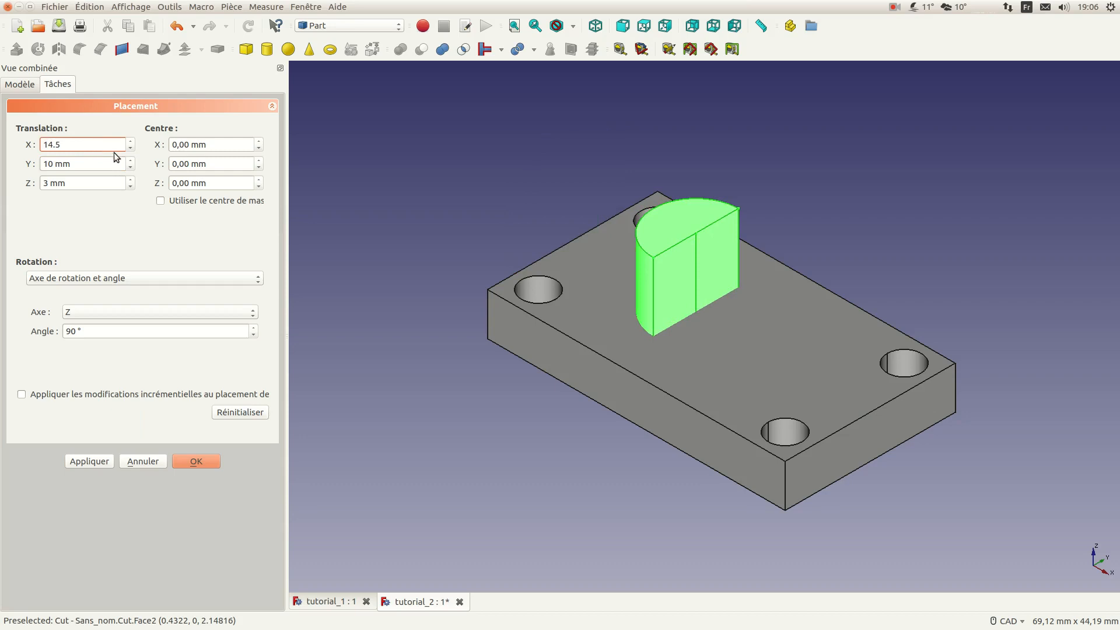
left_click(88, 461)
left_click(187, 460)
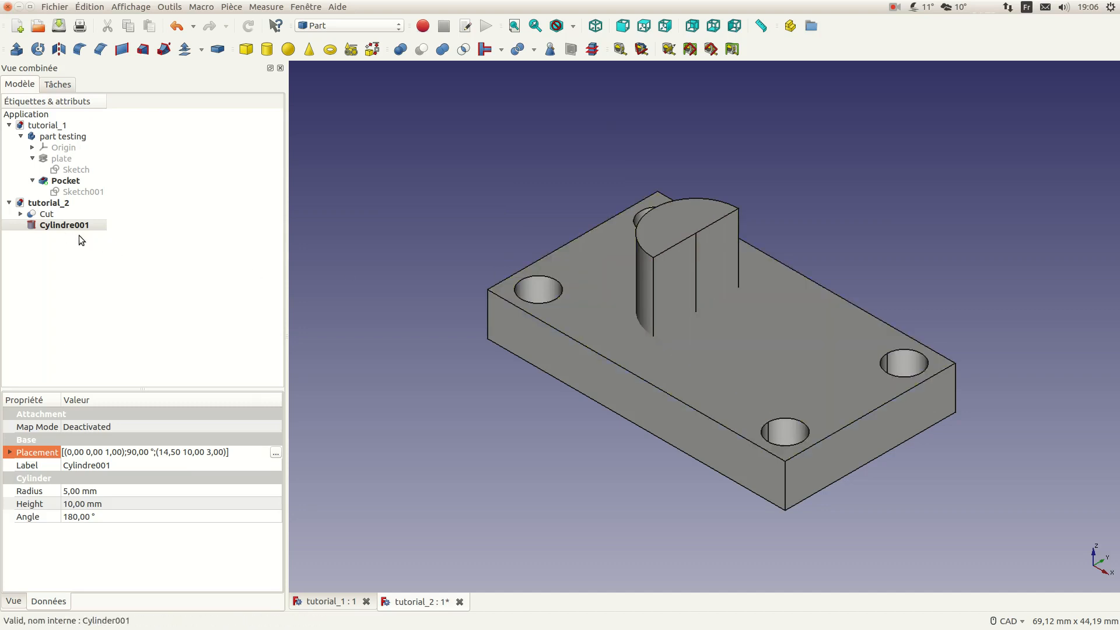
- Mirror the half cylinder across the YZ plane with the base point at X 17.5 mm
left_click(65, 227)
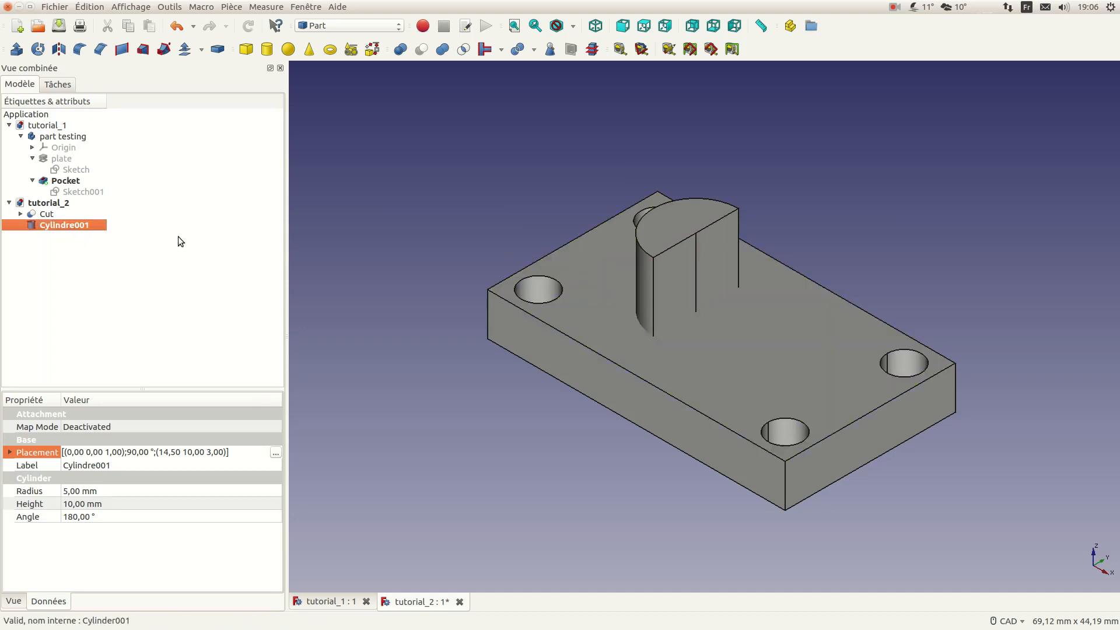
left_click(59, 49)
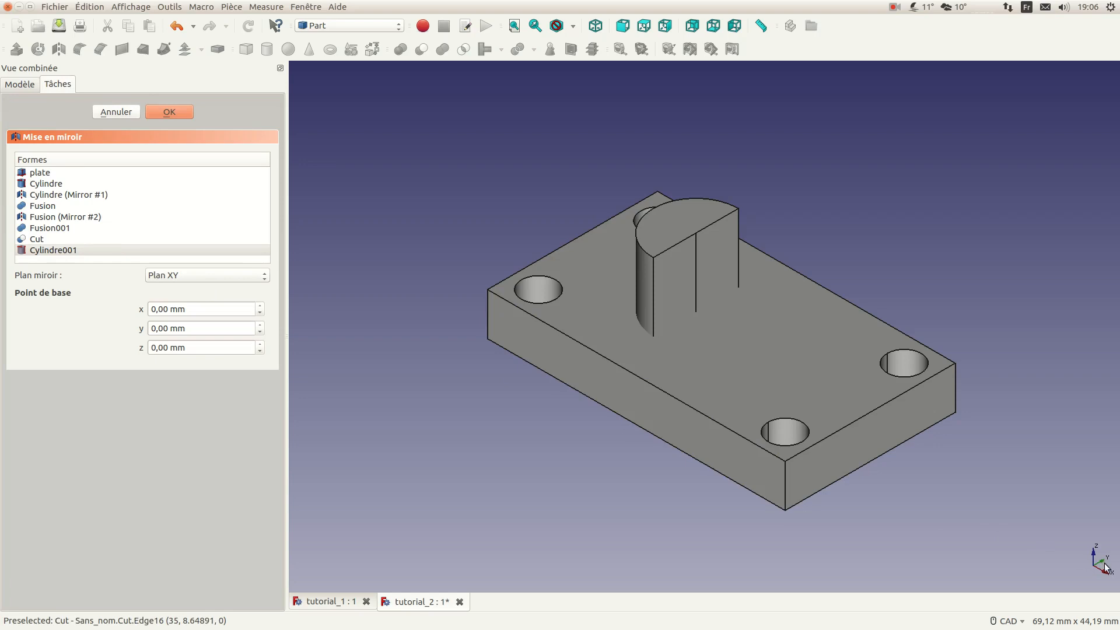
left_click(262, 281)
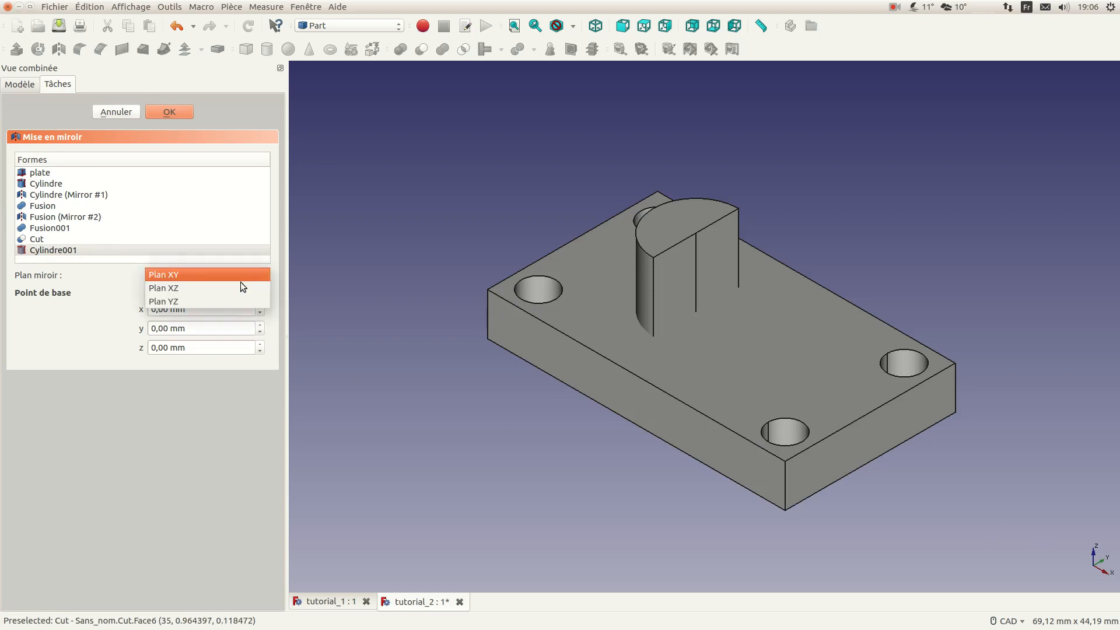
left_click(183, 303)
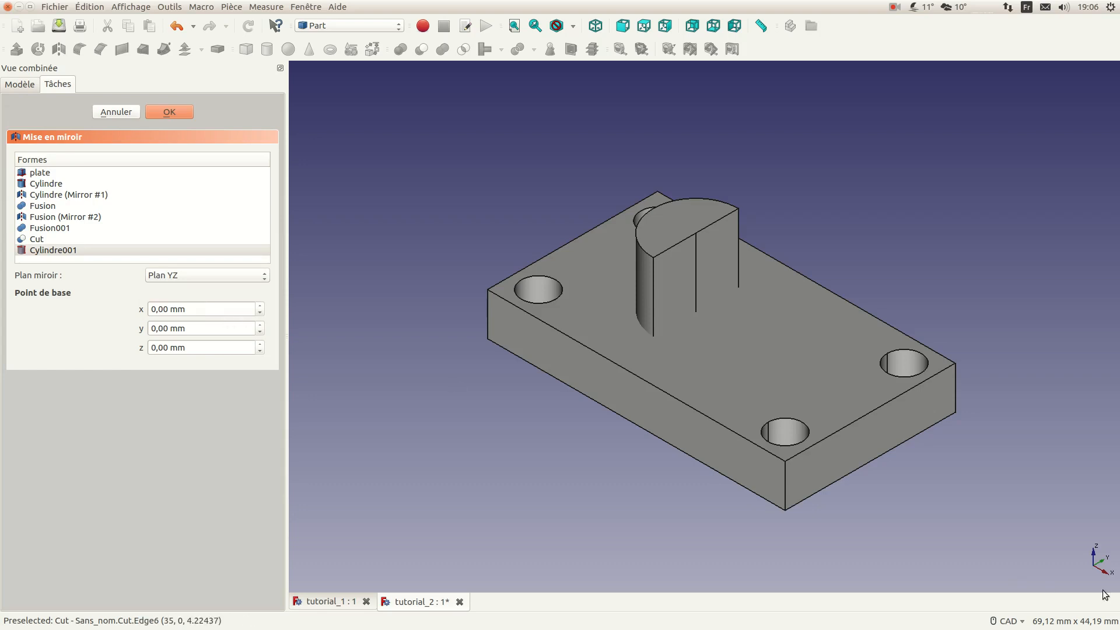
triple_click(202, 309)
type("17.5")
left_click(191, 111)
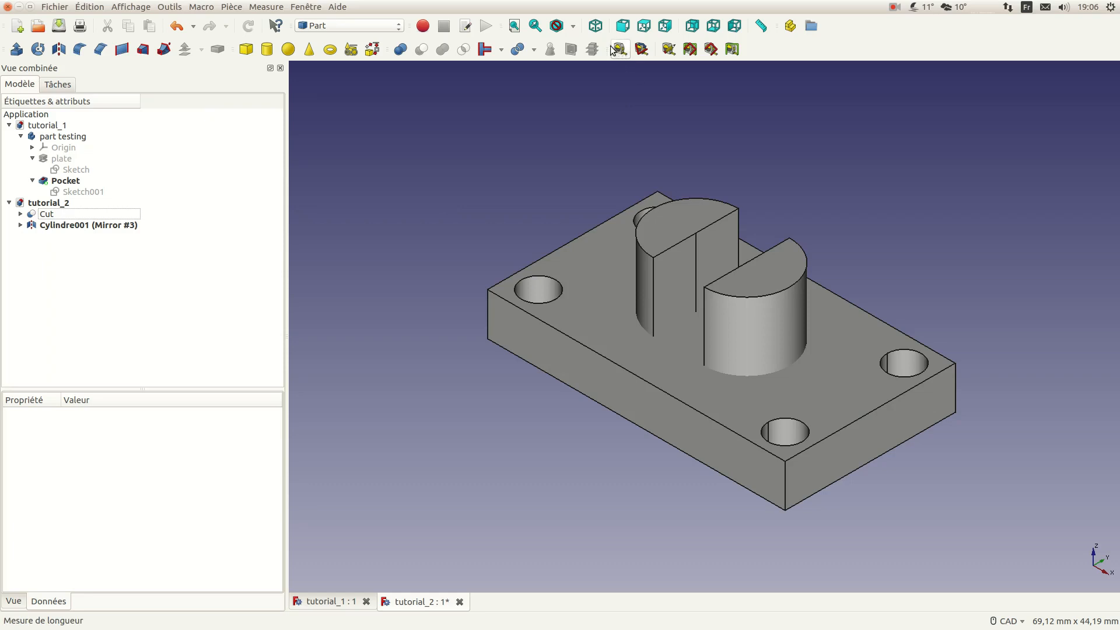
- Add a cube and set its length to 6 mm and its width to 10 mm
left_click(245, 49)
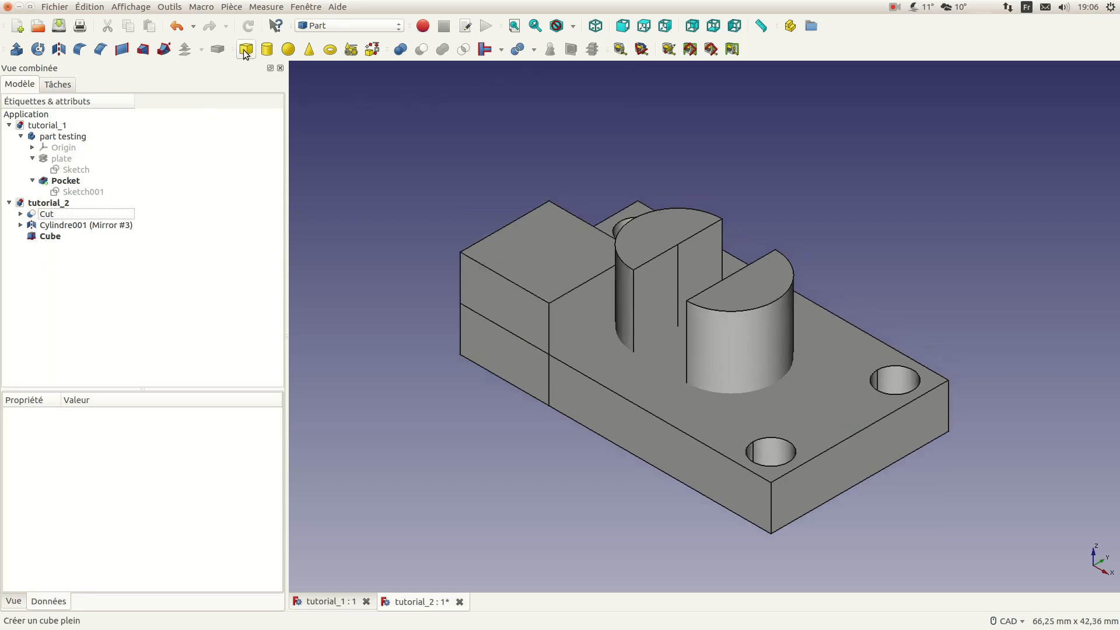
left_click(58, 236)
left_click(131, 490)
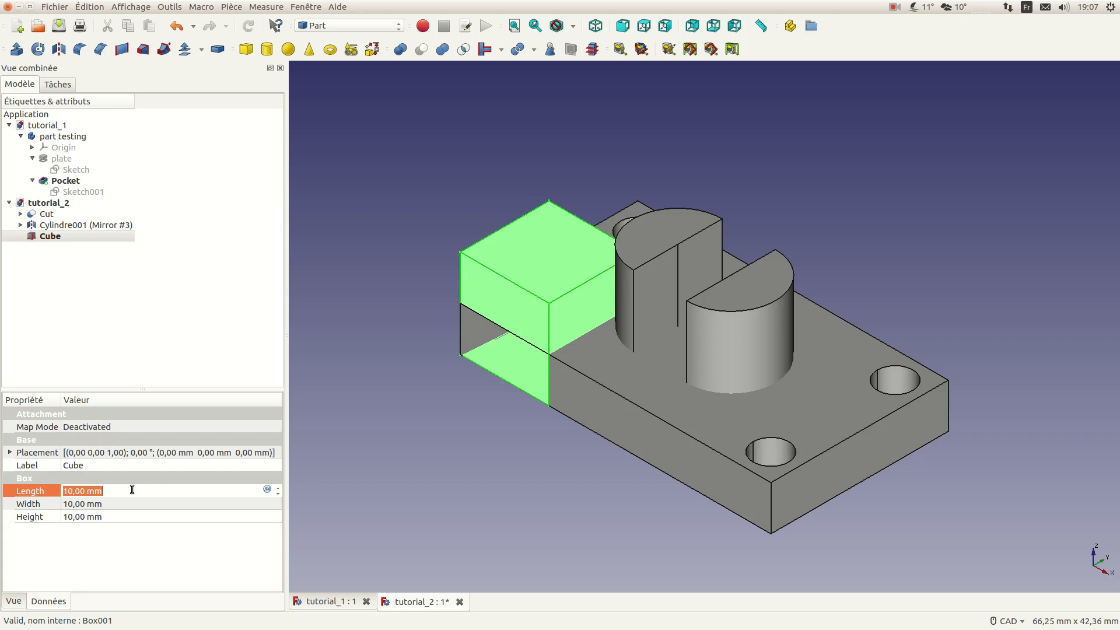
type("6")
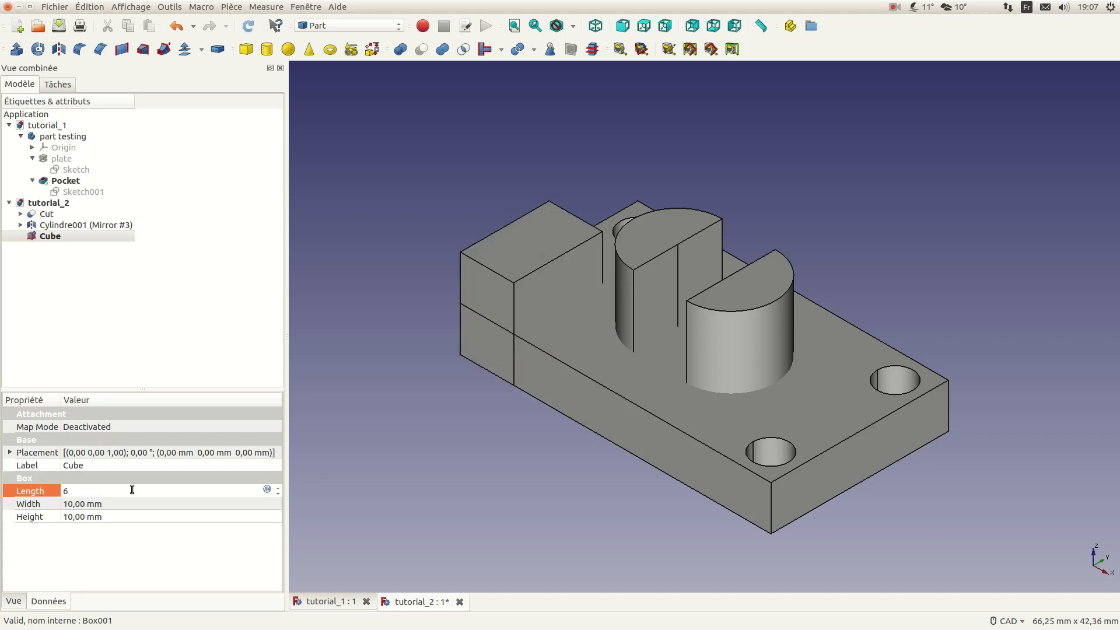
key("Tab")
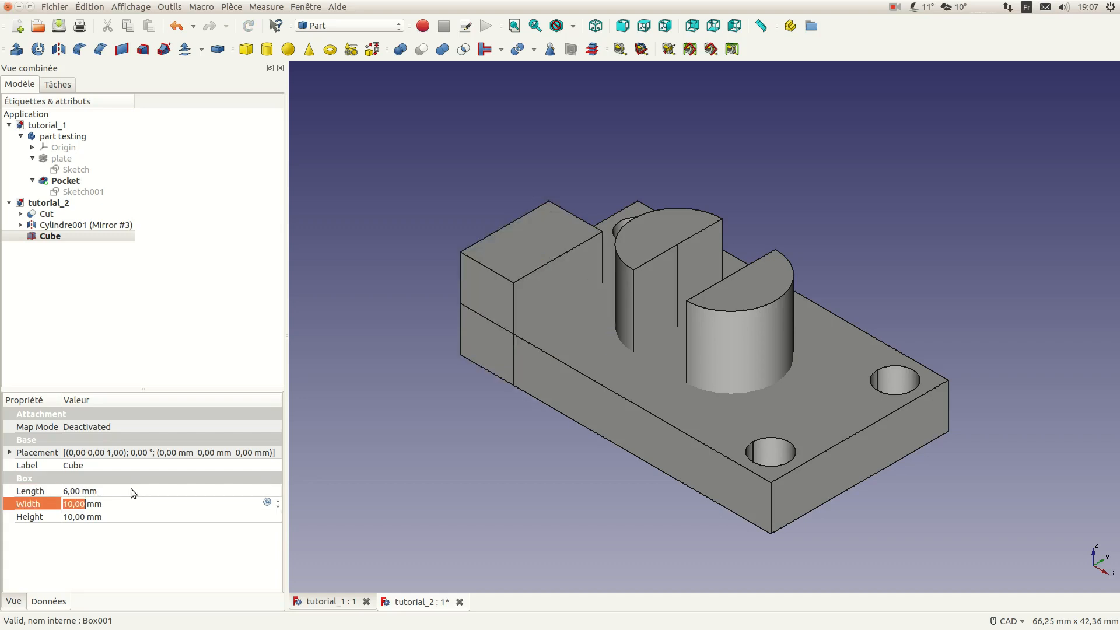
type("5")
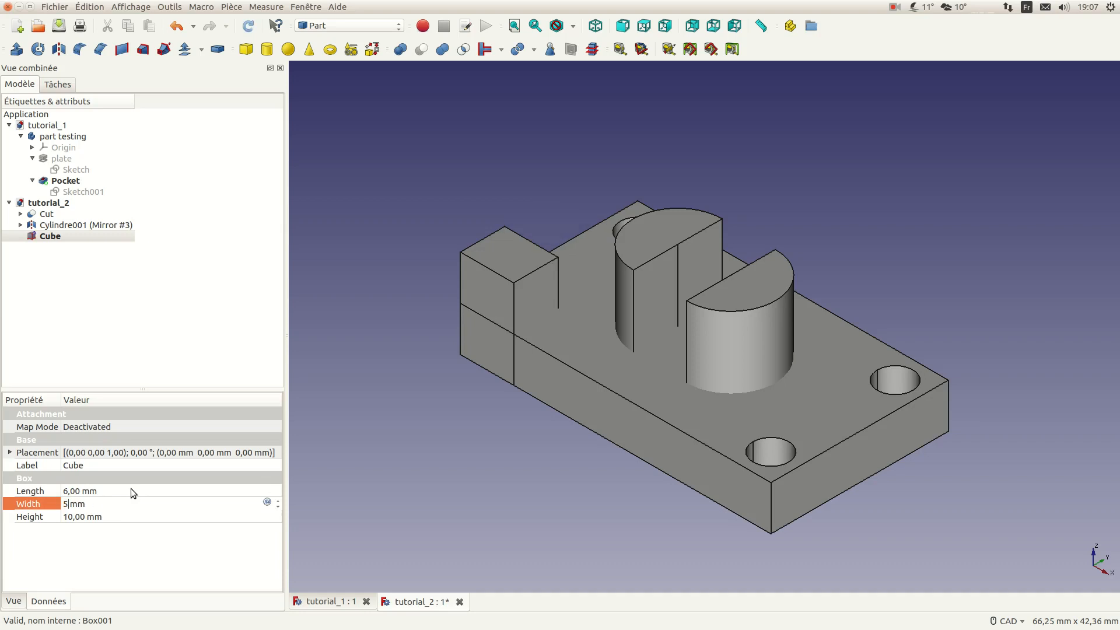
key("BackSpace")
type("10")
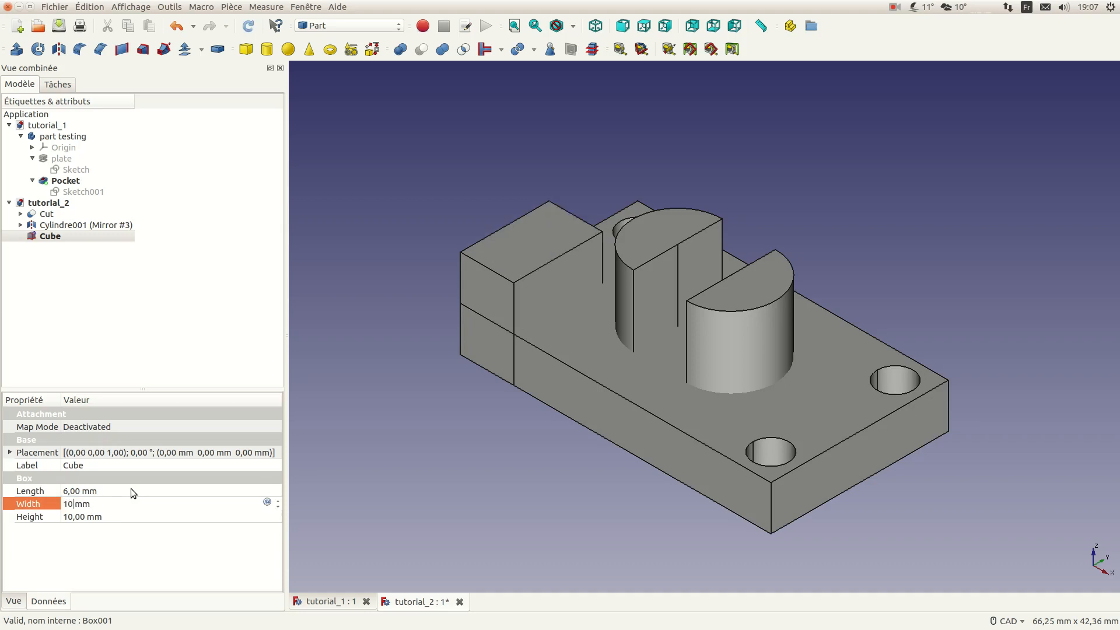
key("Tab")
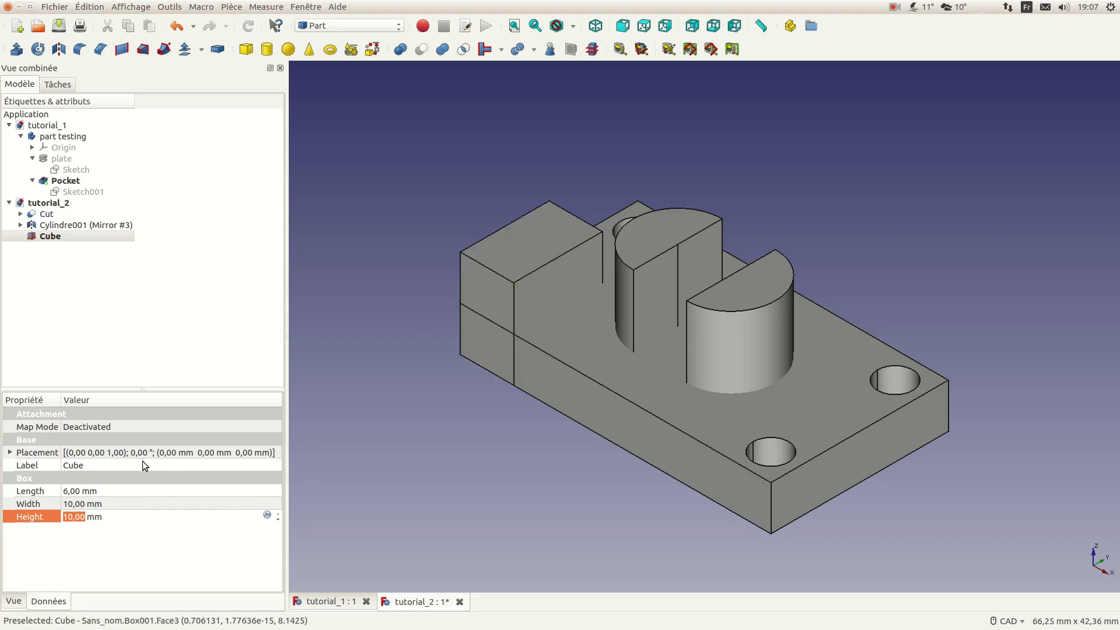
- Open the cube's placement settings and set its Y translation to 5 mm to line it up with the half cylinders
left_click(232, 458)
left_click(273, 453)
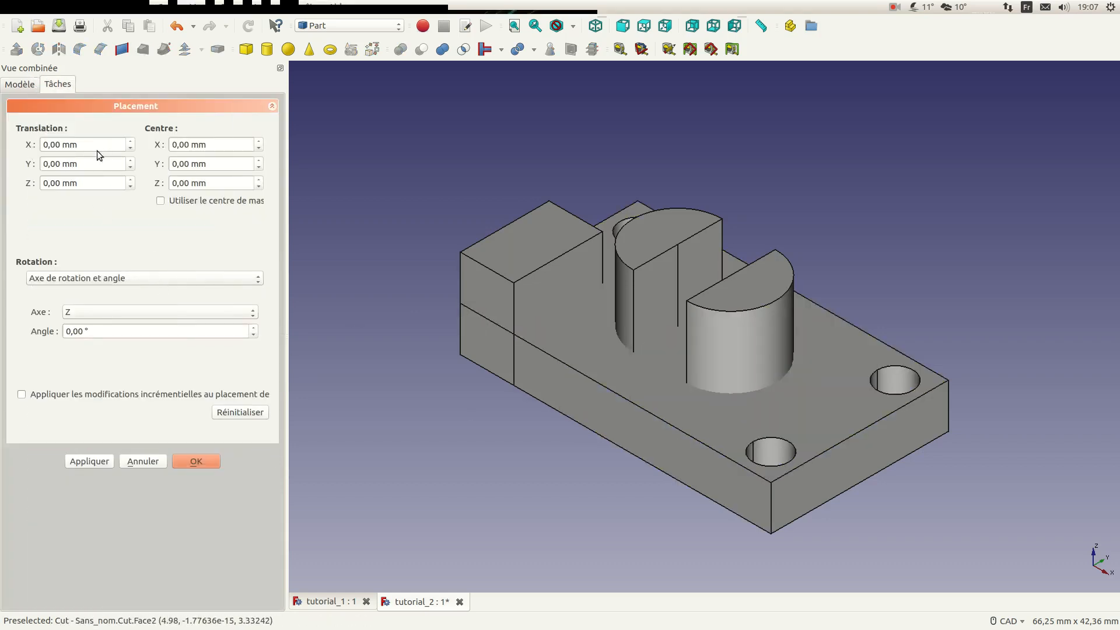
left_click(98, 166)
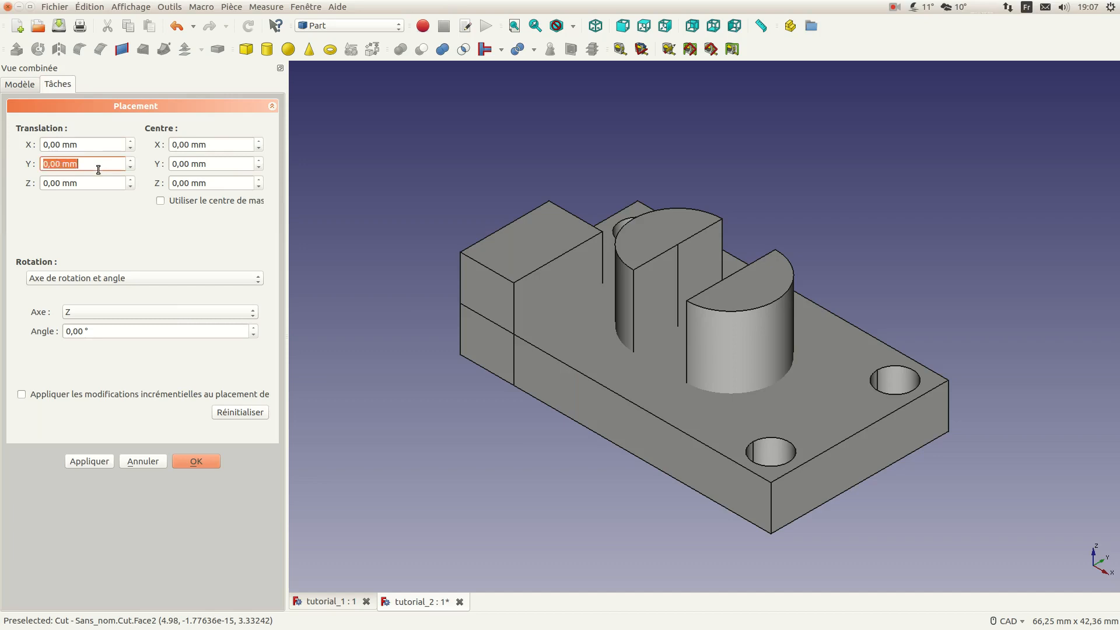
scroll(98, 170, "up", 8)
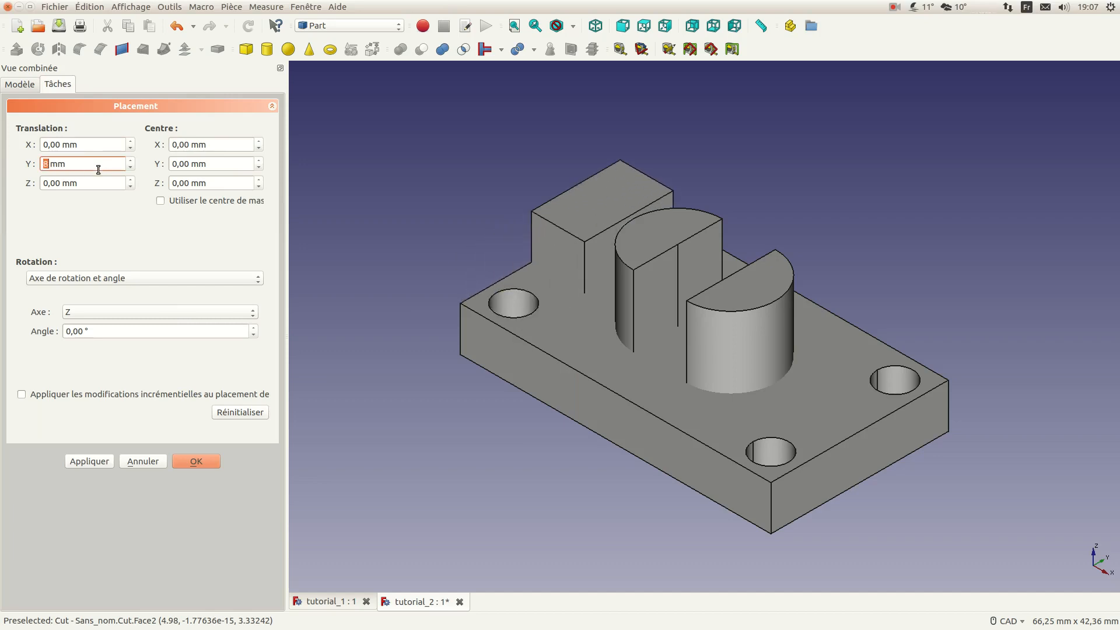
scroll(98, 169, "down", 2)
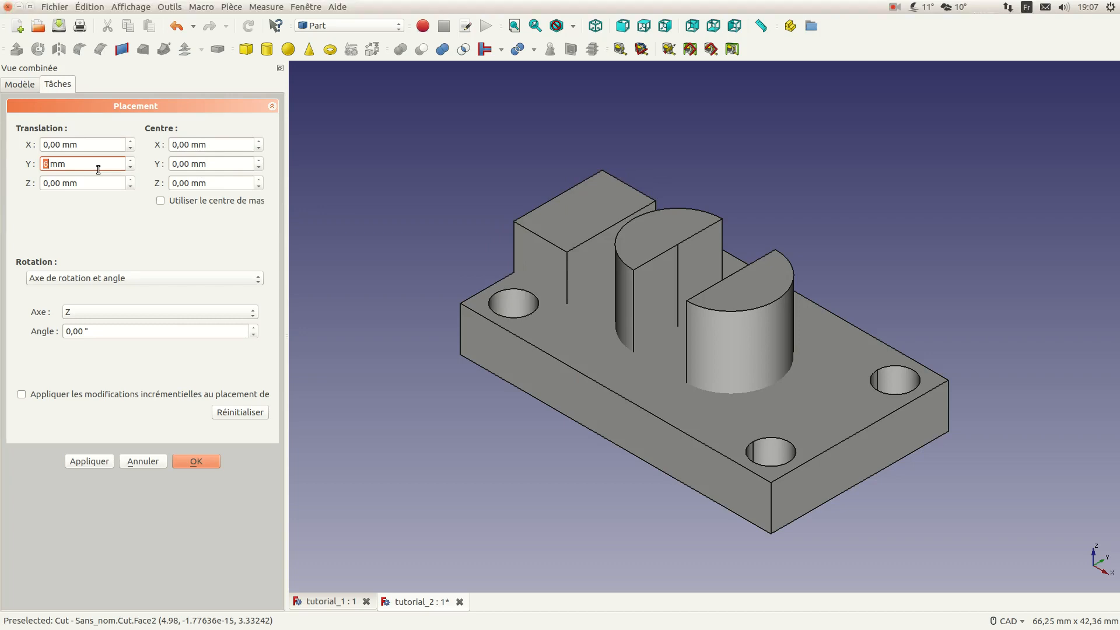
left_click(643, 27)
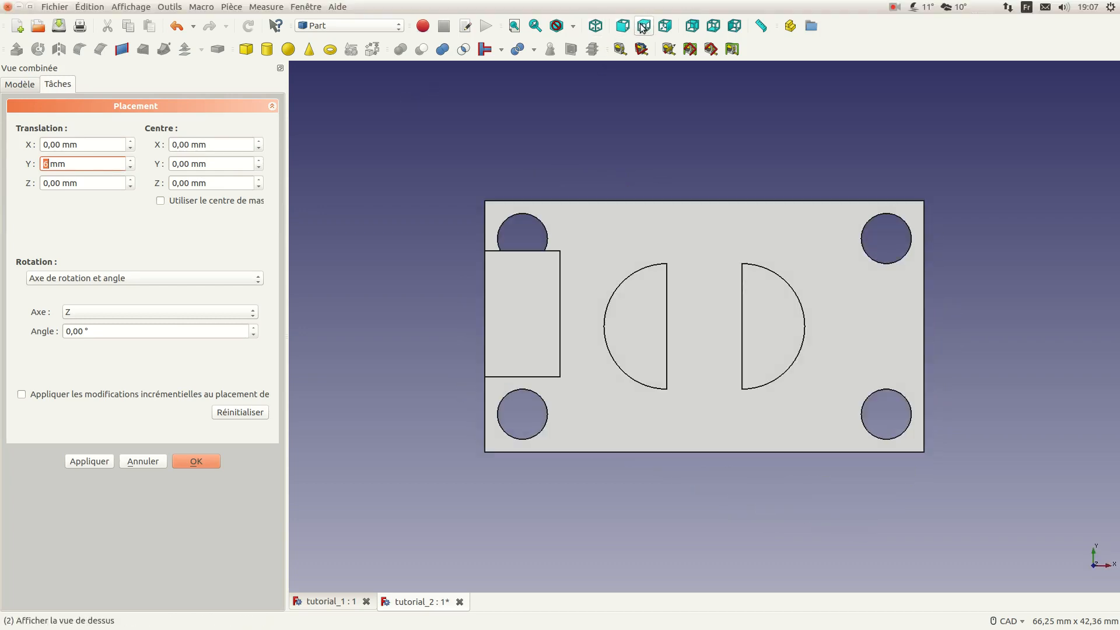
scroll(95, 162, "down", 1)
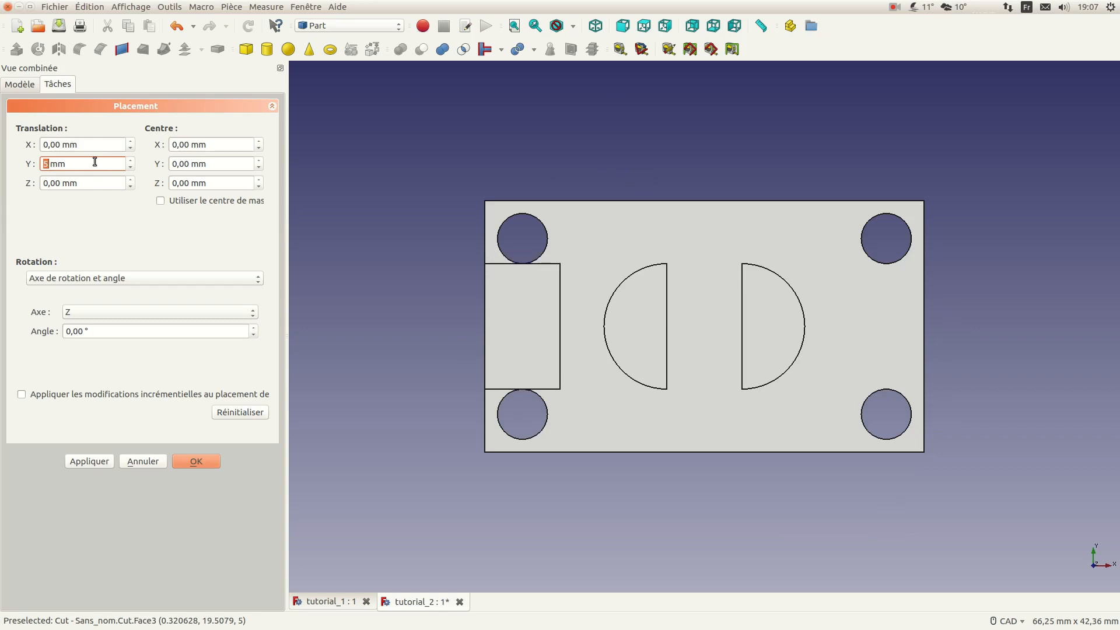
- Set the cube's X translation to 14.5 mm so it fills the gap between the half cylinders, and confirm the placement
triple_click(85, 144)
scroll(84, 144, "up", 5)
scroll(84, 143, "up", 10)
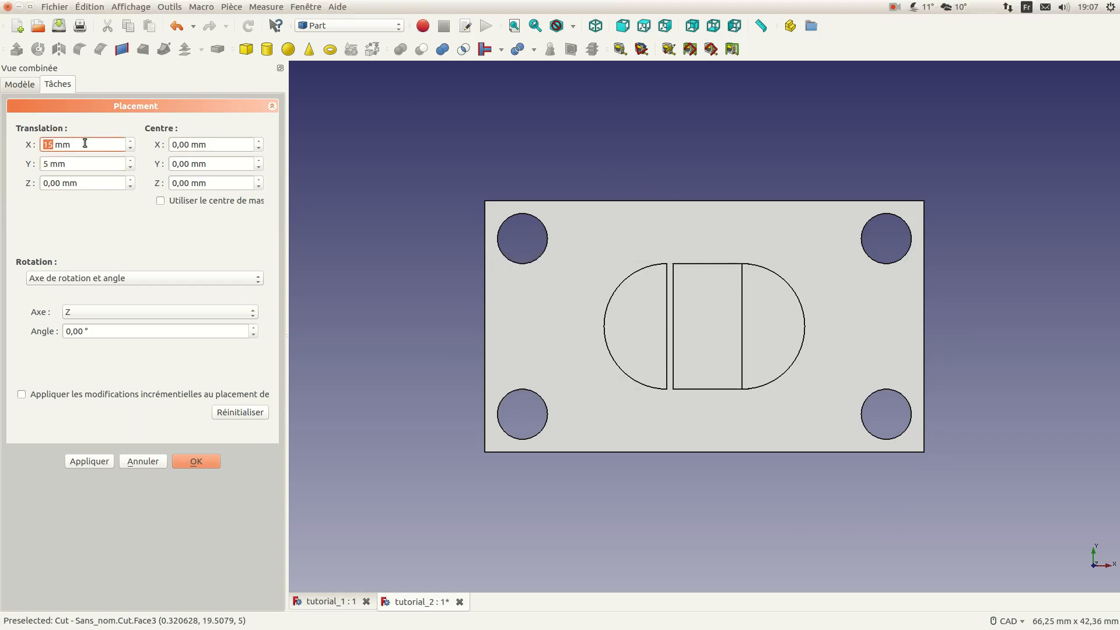
triple_click(89, 145)
type("14.5")
left_click(196, 461)
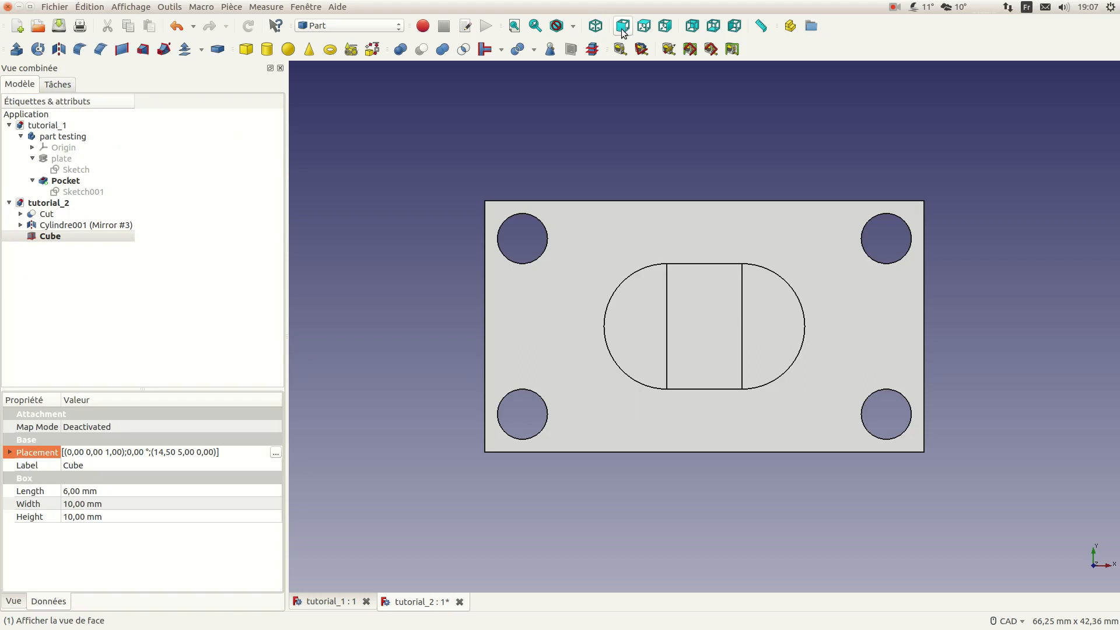
- Raise the cube to a Z translation of 3 mm and confirm the placement
left_click(595, 25)
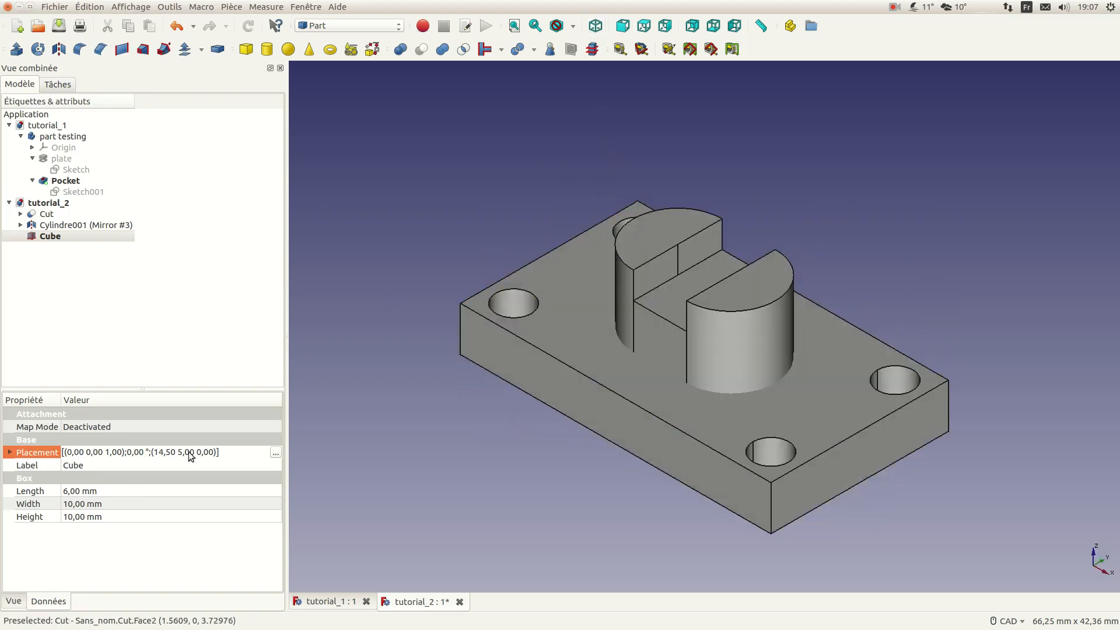
left_click(273, 454)
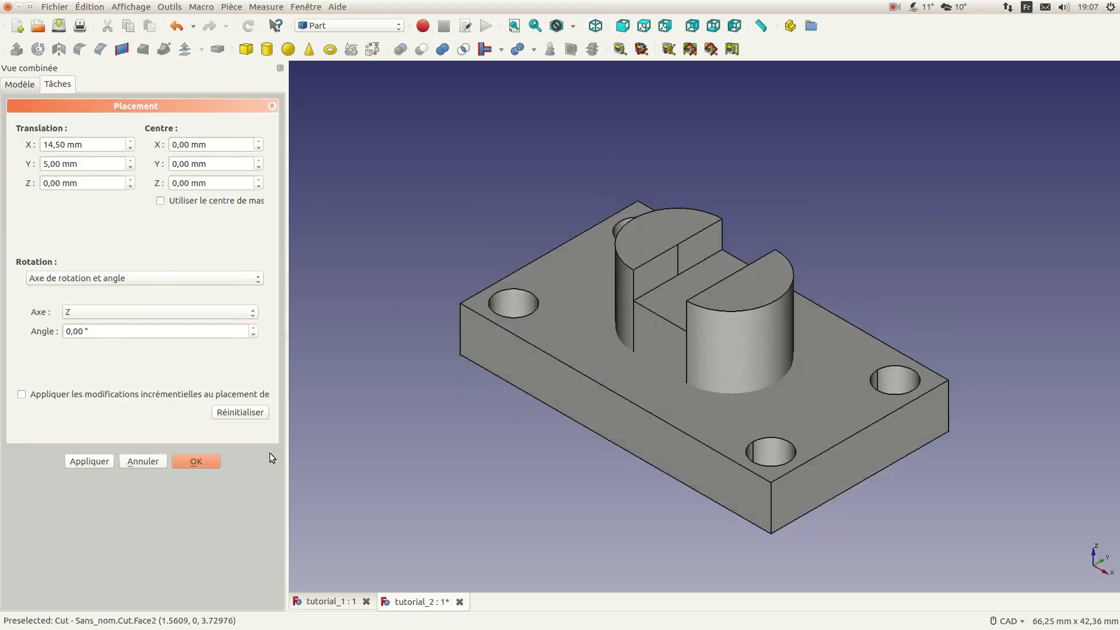
double_click(102, 187)
left_click(99, 187)
double_click(99, 187)
triple_click(99, 187)
scroll(99, 188, "up", 3)
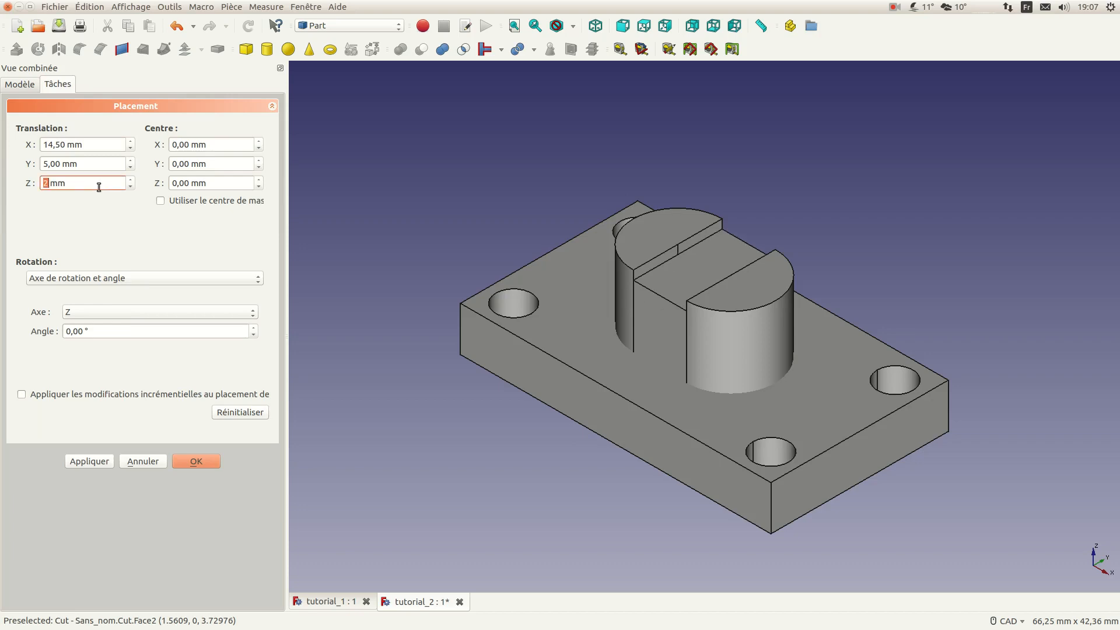
left_click(208, 462)
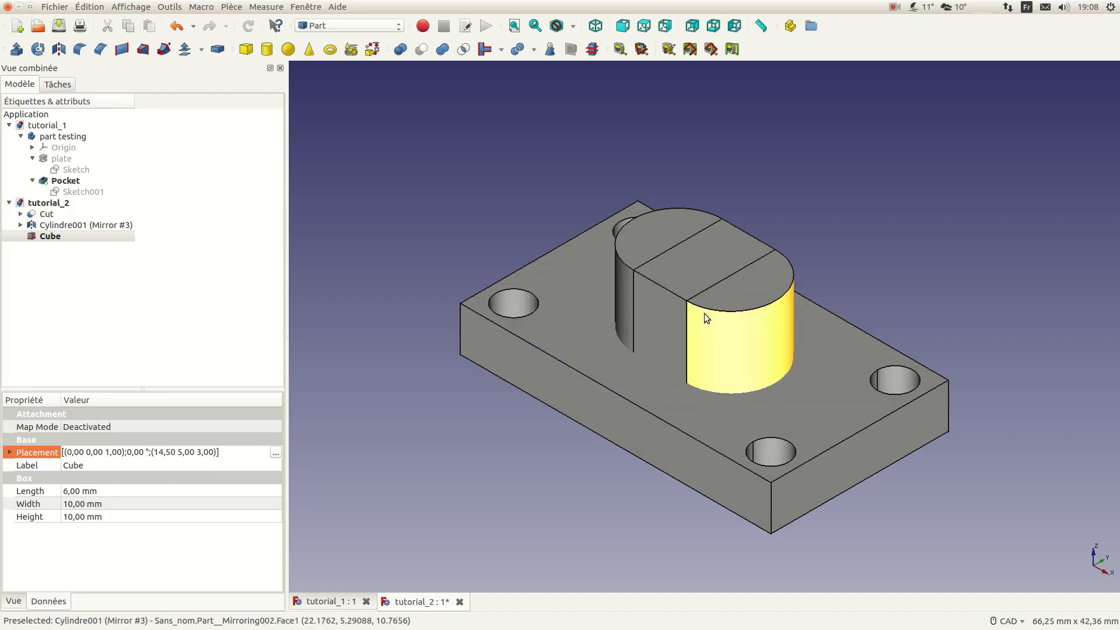
- Fuse the half cylinder and its mirrored copy into one body in tutorial_2
left_click(332, 603)
left_click(418, 603)
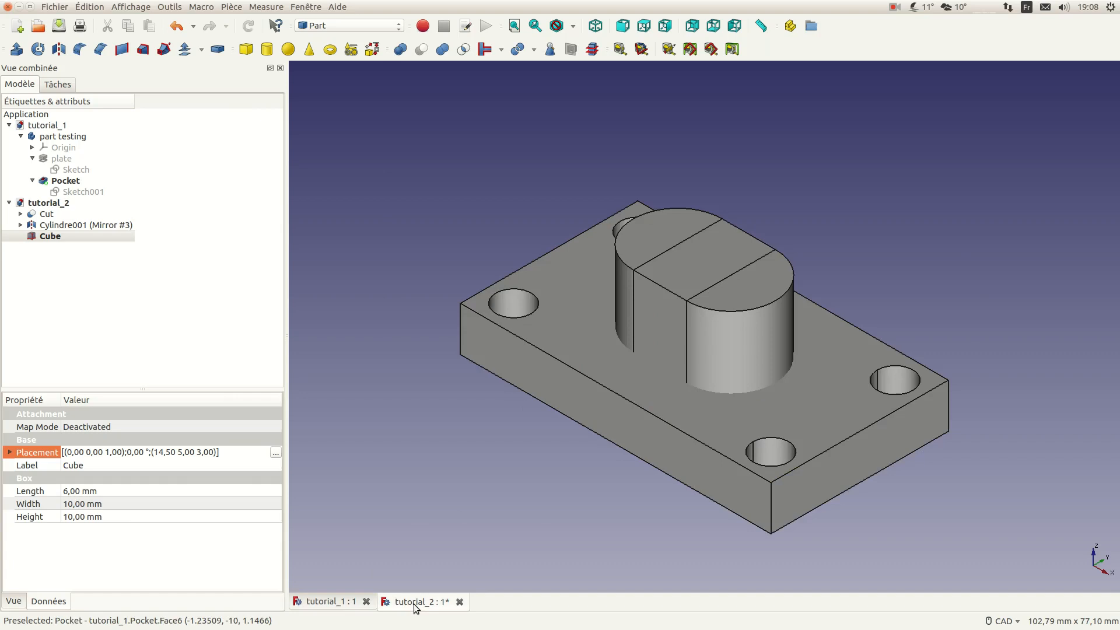
left_click(57, 227)
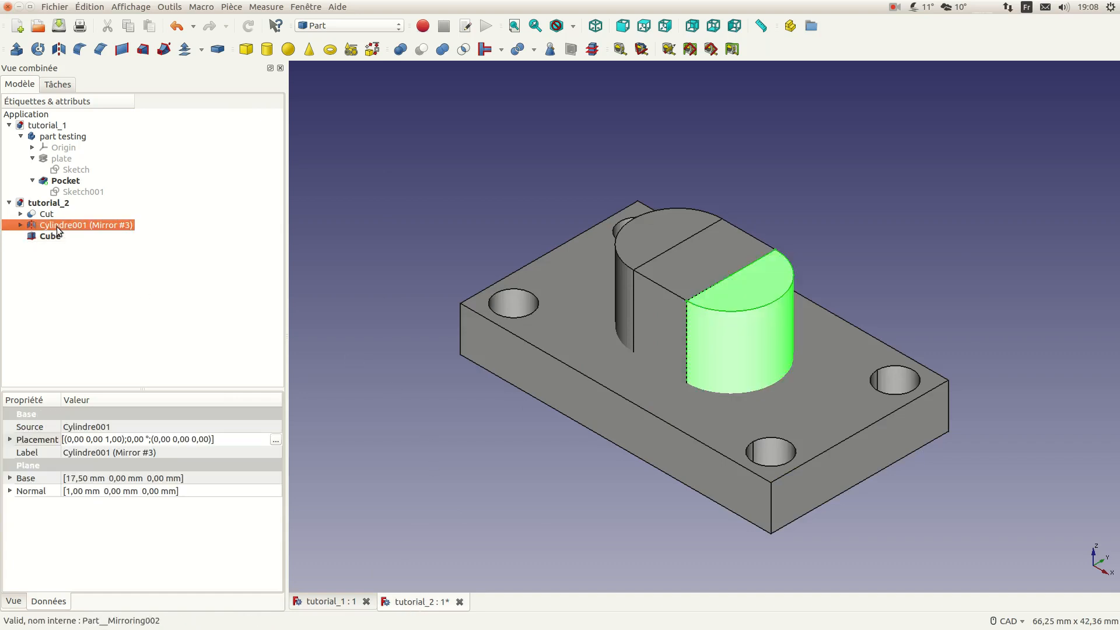
left_click(21, 225)
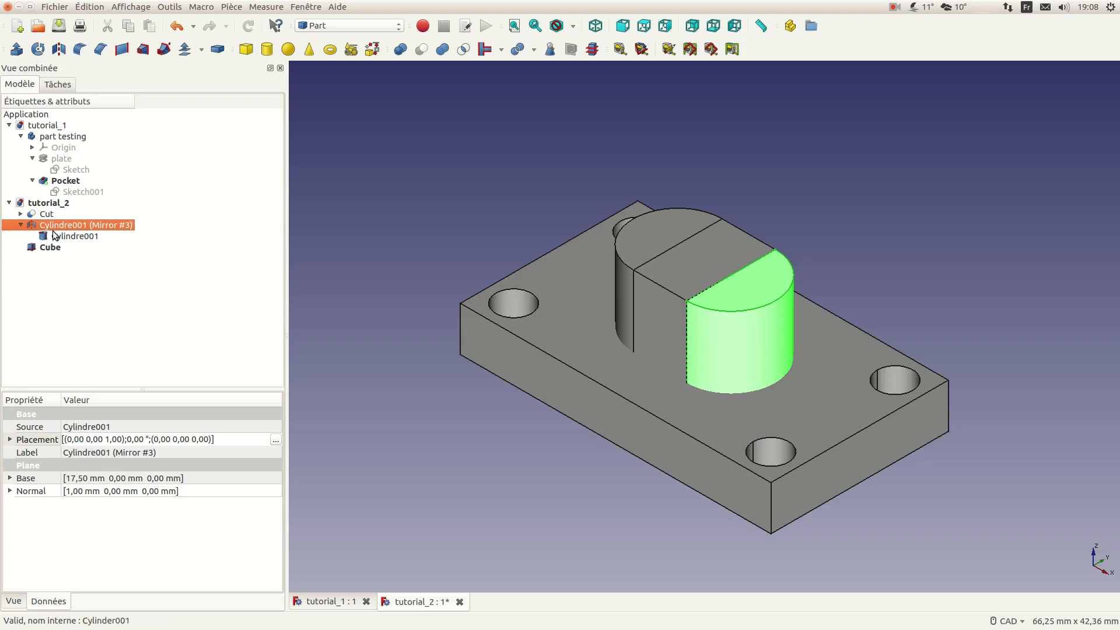
left_click(75, 235, "ctrl")
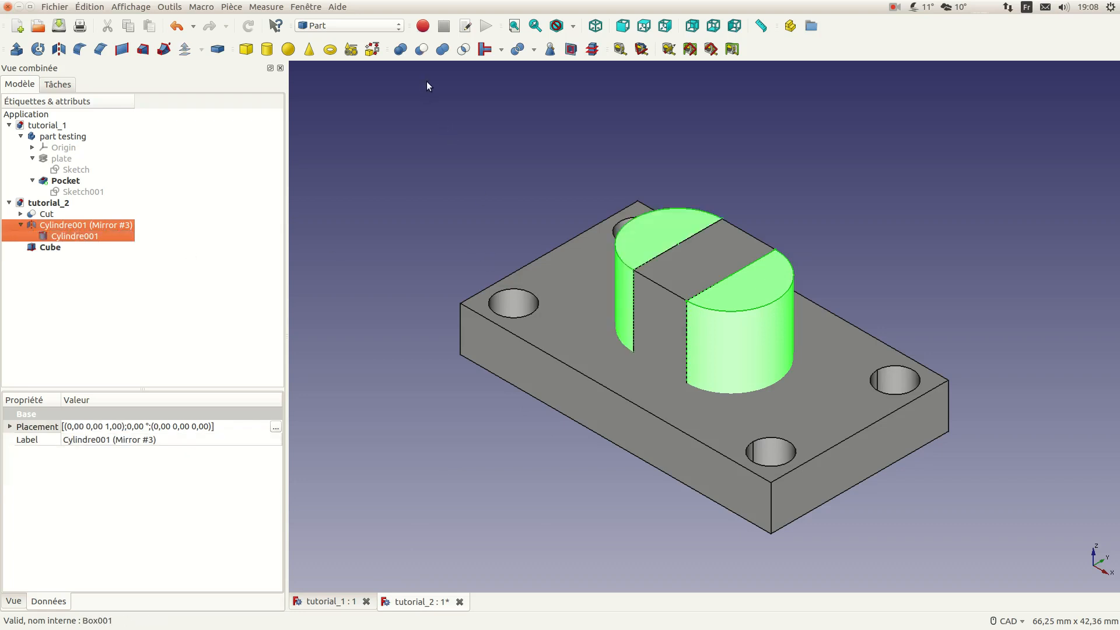
left_click(442, 50)
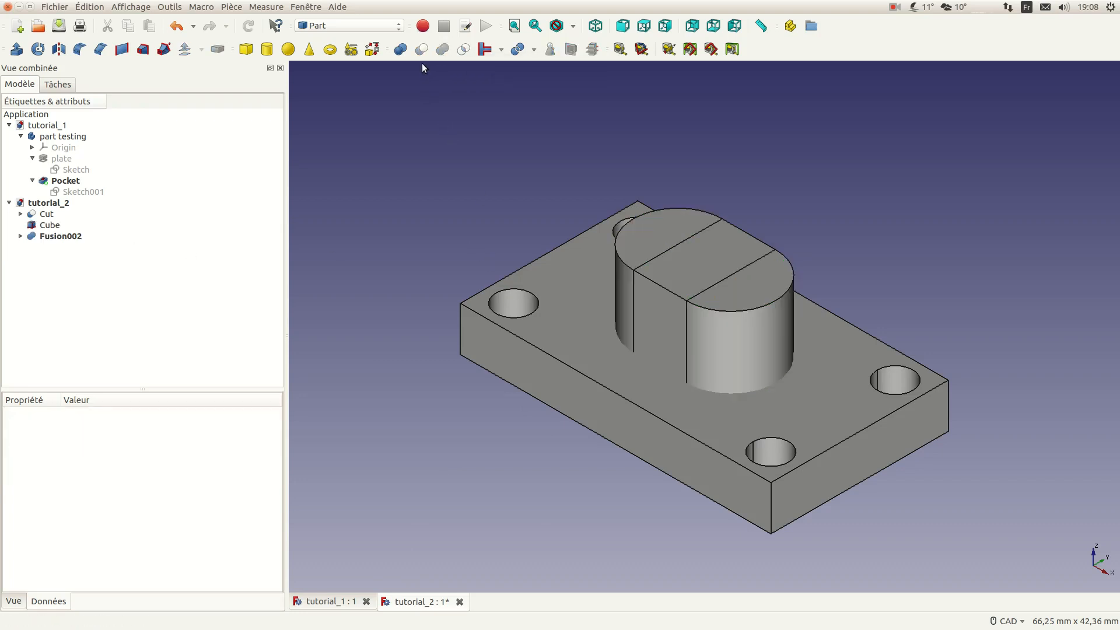
- Fuse the cube with the joined half cylinders to form the complete slot body
left_click(61, 235)
left_click(49, 226, "ctrl")
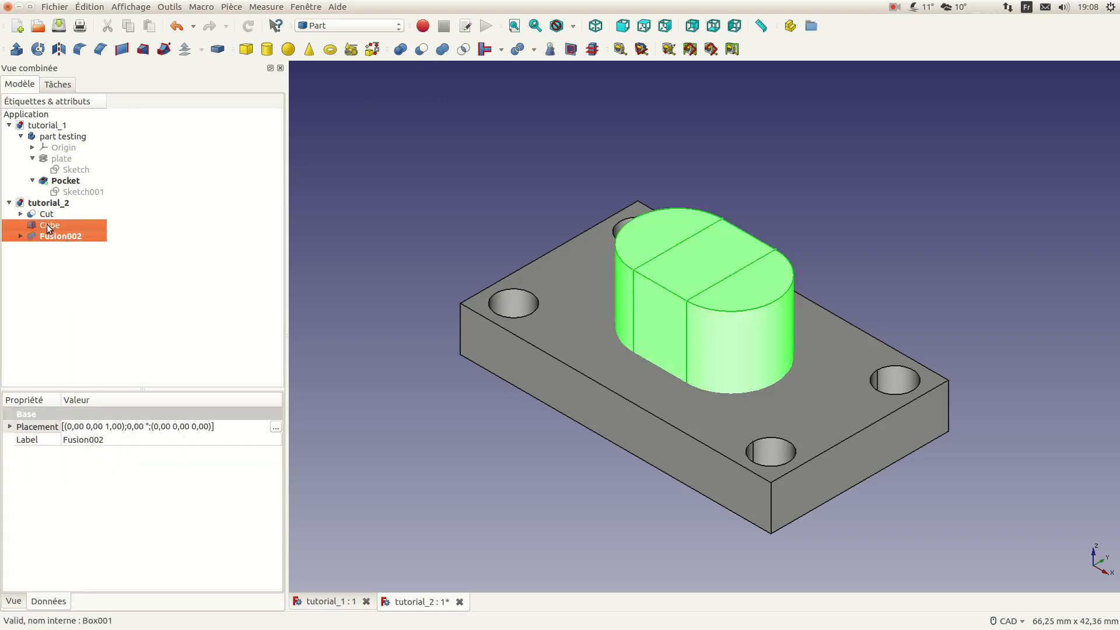
left_click(442, 51)
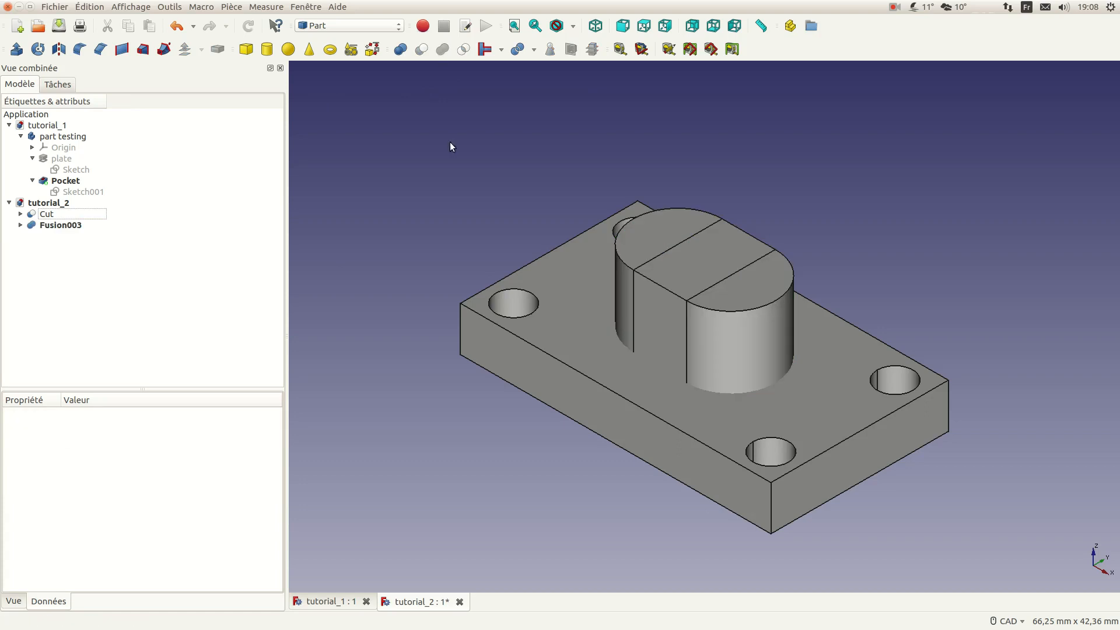
- Cut the fused slot body out of the drilled plate in tutorial_2 to form the central slot
left_click(60, 226)
left_click(50, 213)
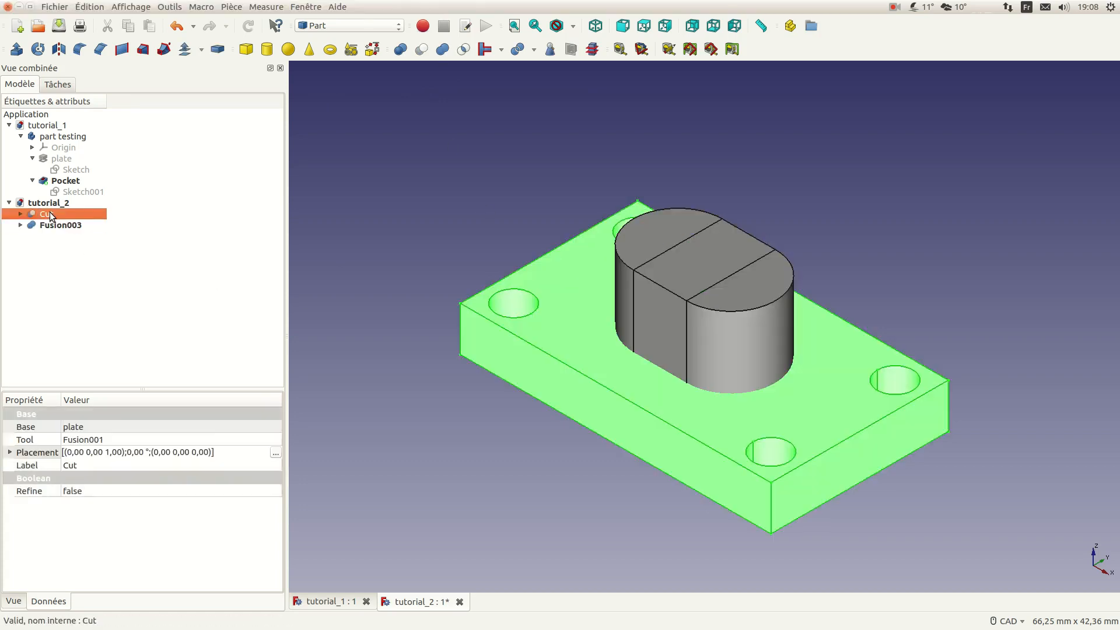
left_click(372, 405)
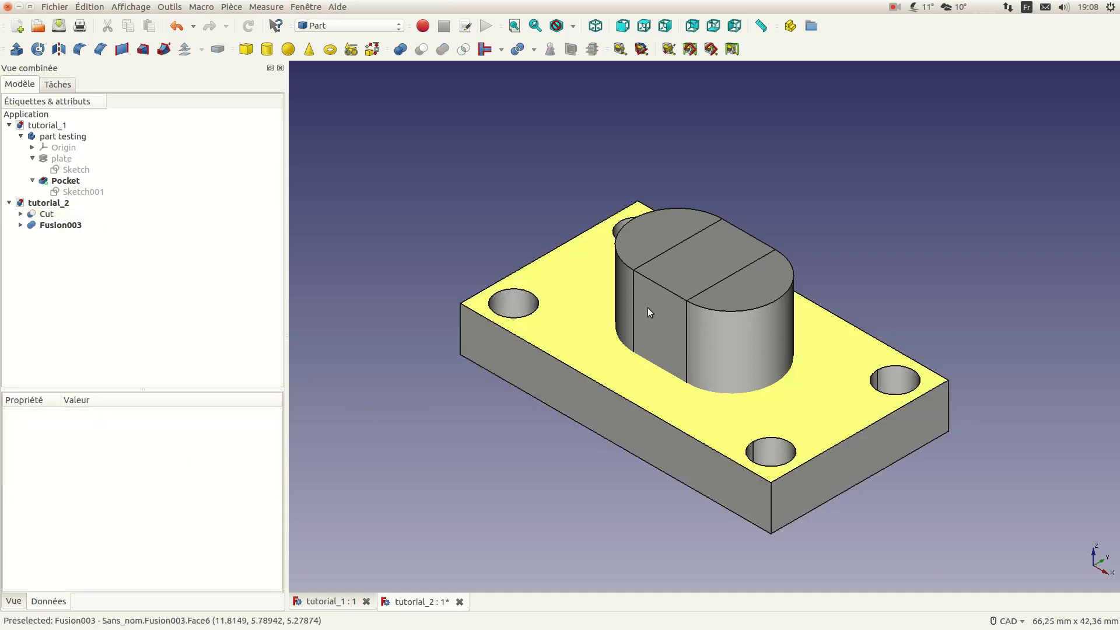
left_click(48, 216)
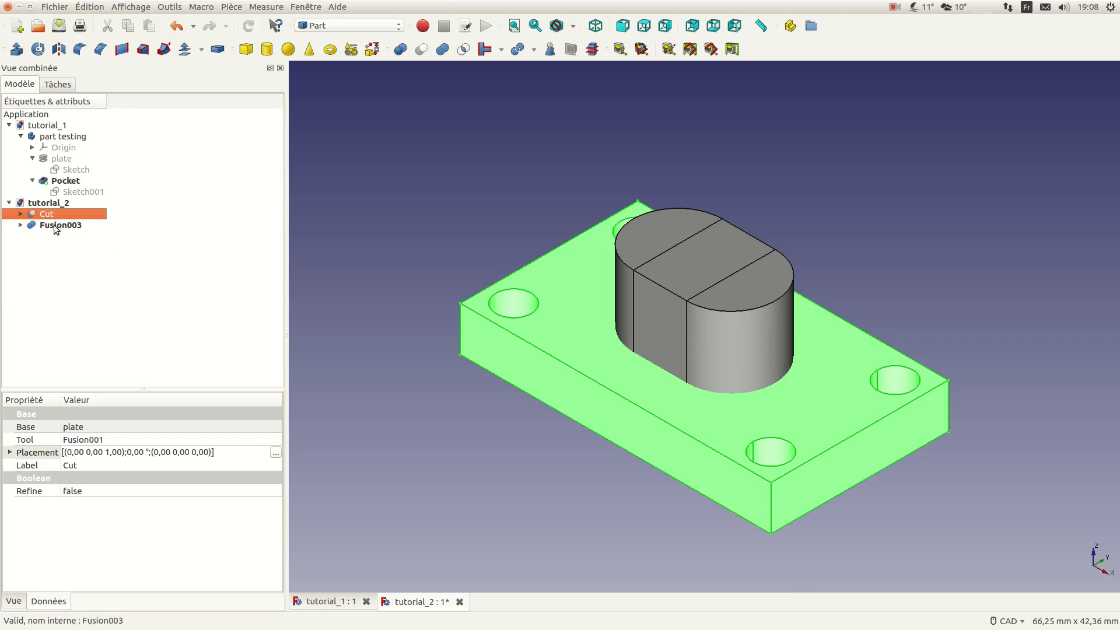
left_click(55, 226, "ctrl")
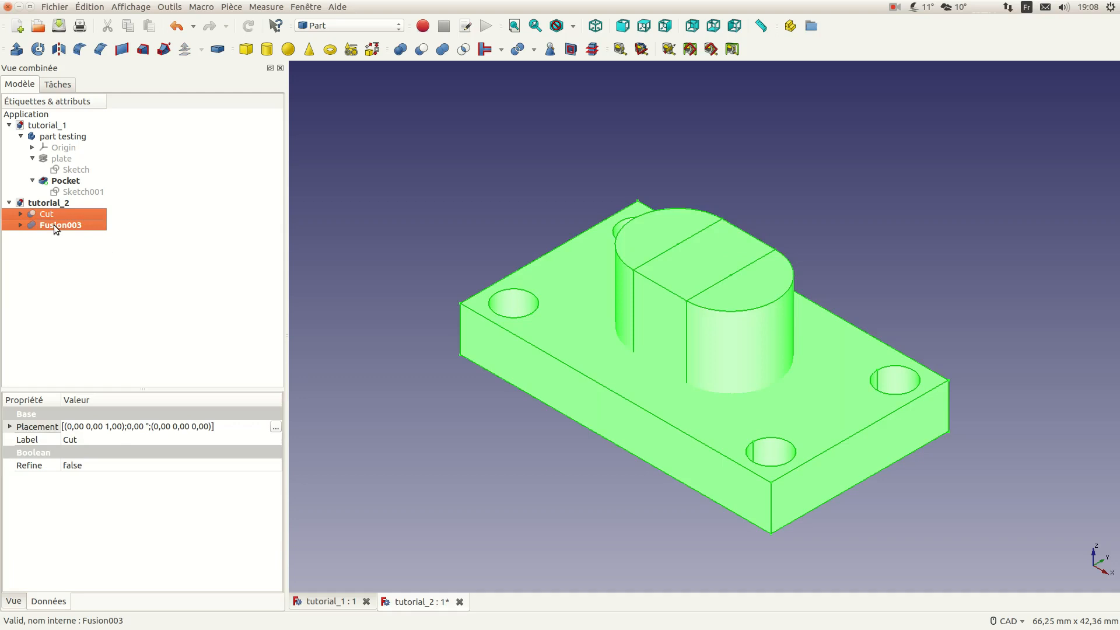
left_click(421, 51)
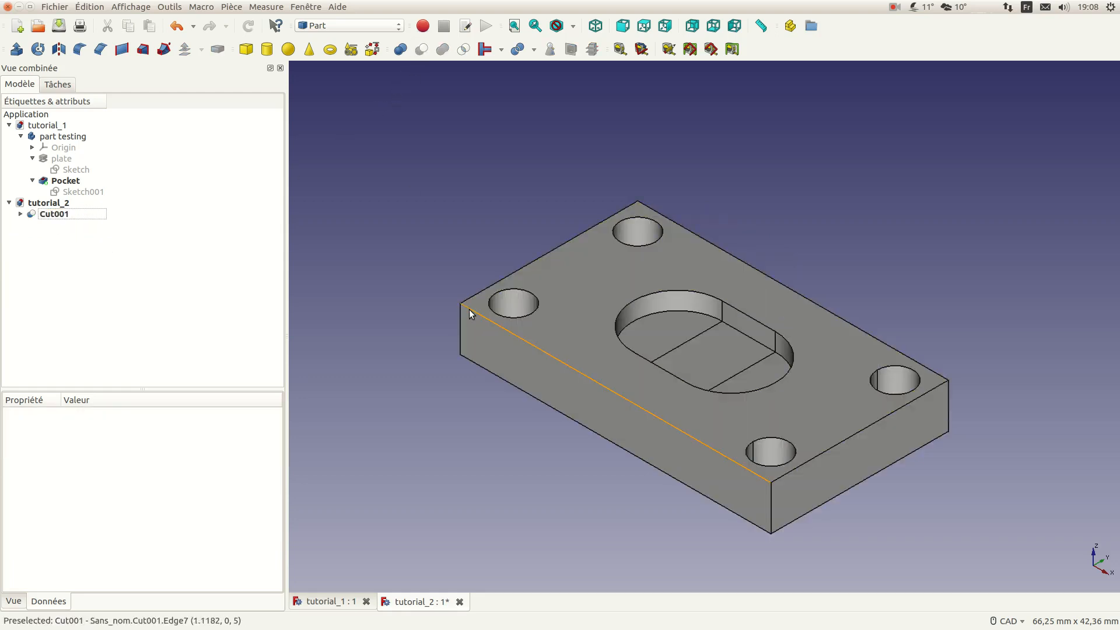
- Compare the finished plate in tutorial_2 with the original plate in tutorial_1, examining the slot and corner holes
scroll(525, 379, "down", 2)
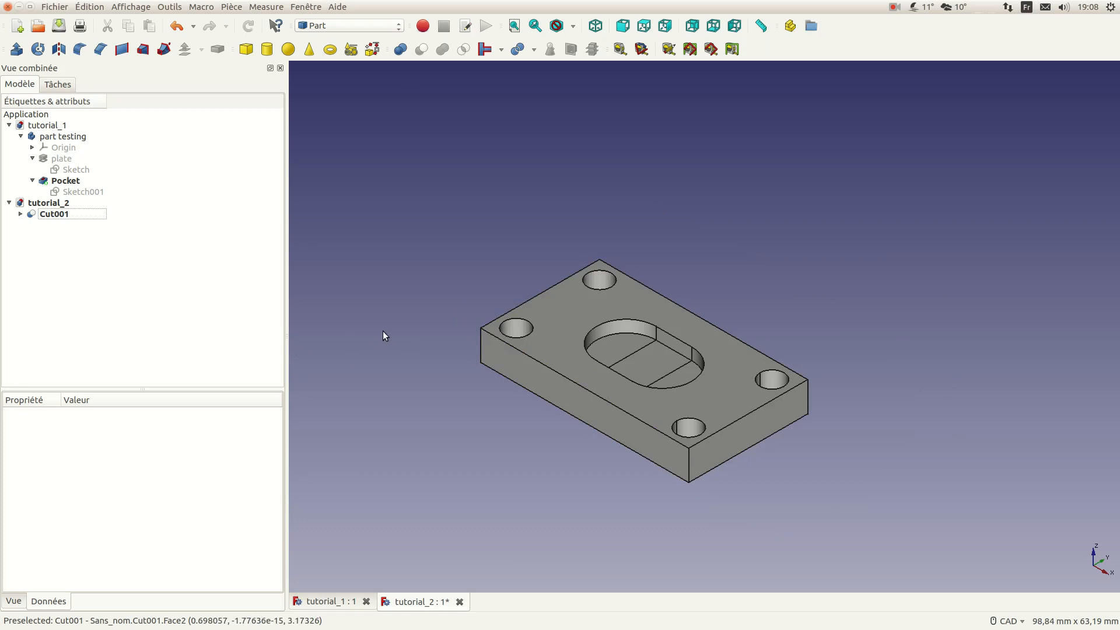
middle_click_drag(416, 294, 413, 331)
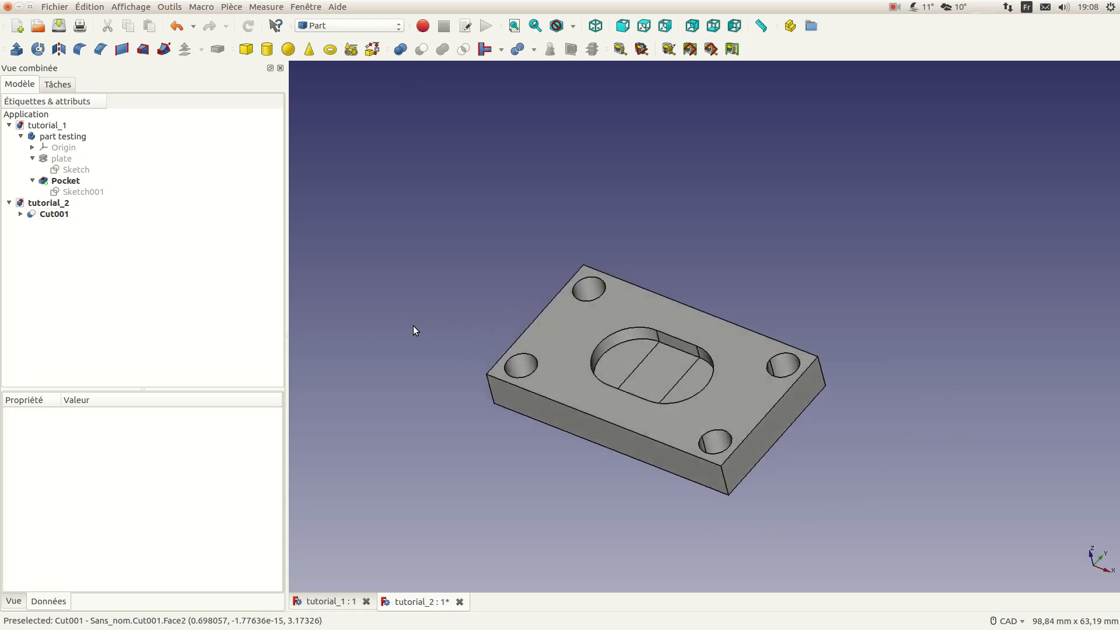
left_click(338, 603)
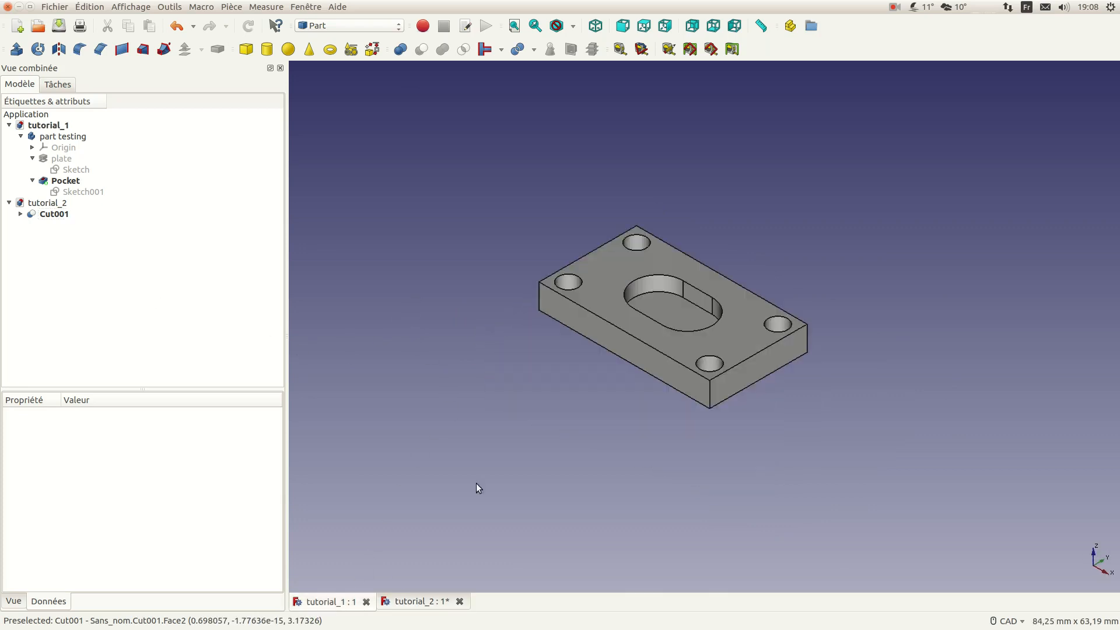
left_click(417, 601)
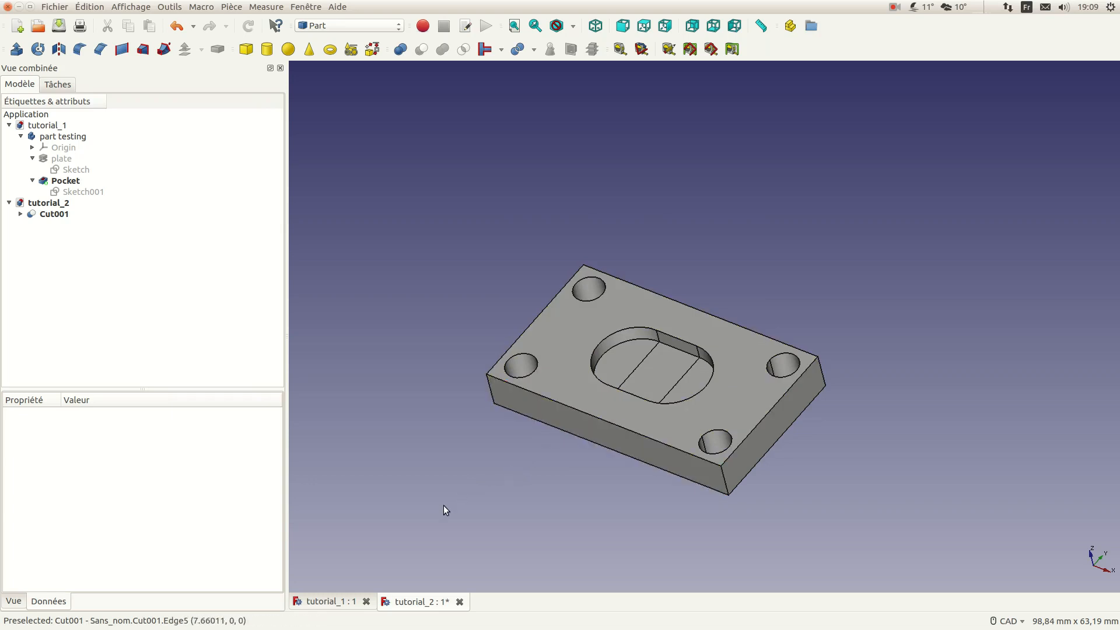
left_click(328, 601)
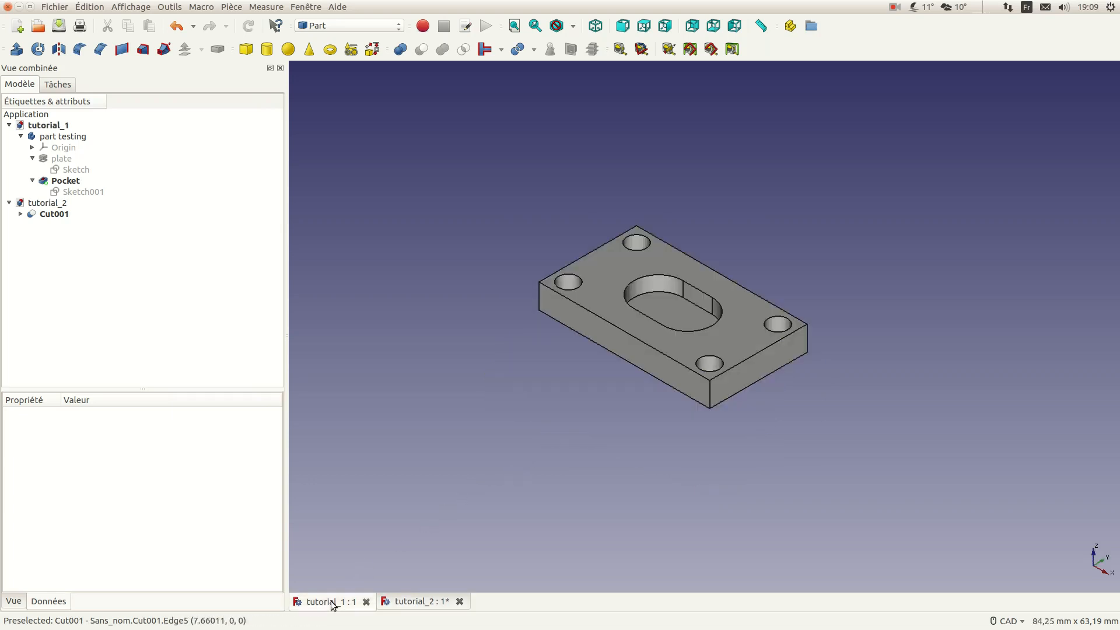
left_click(395, 604)
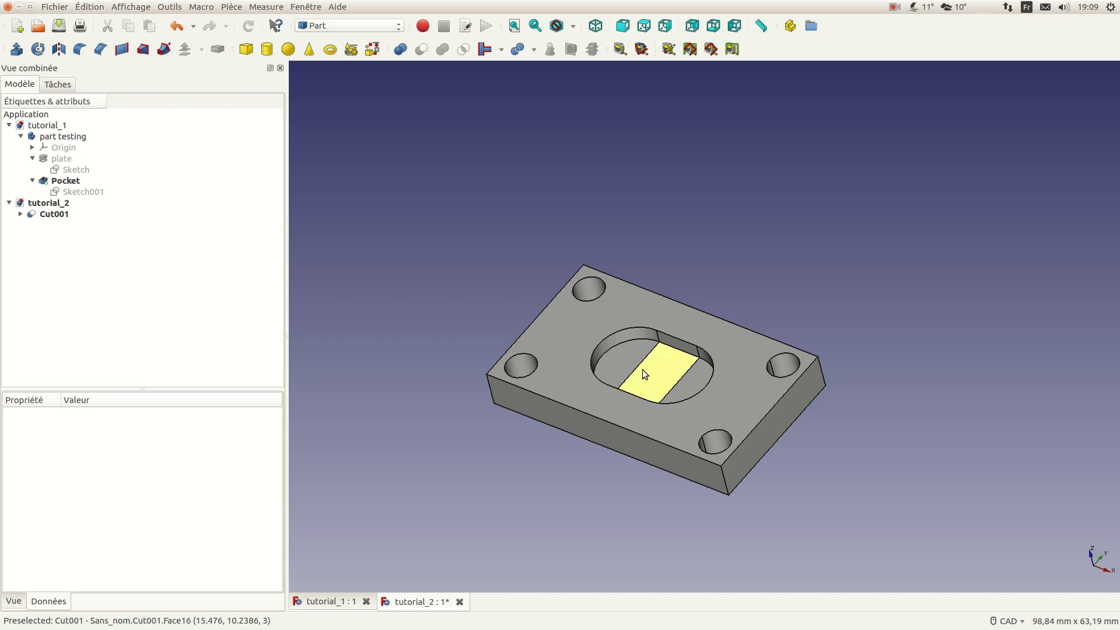
mouse_move(620, 625)
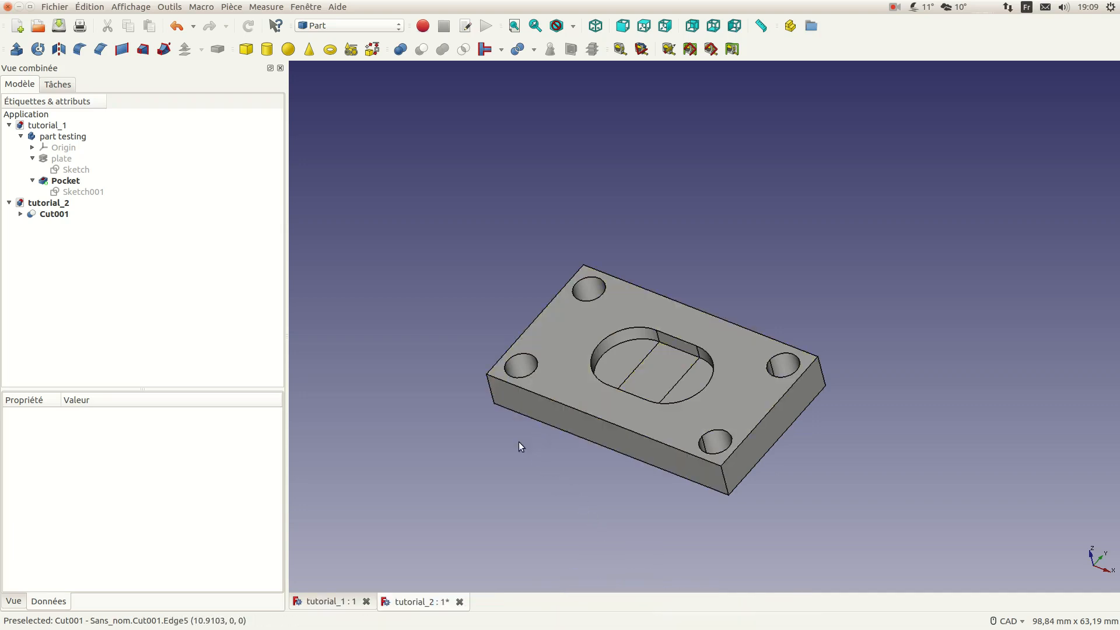
scroll(517, 445, "down", 5)
scroll(517, 444, "up", 5)
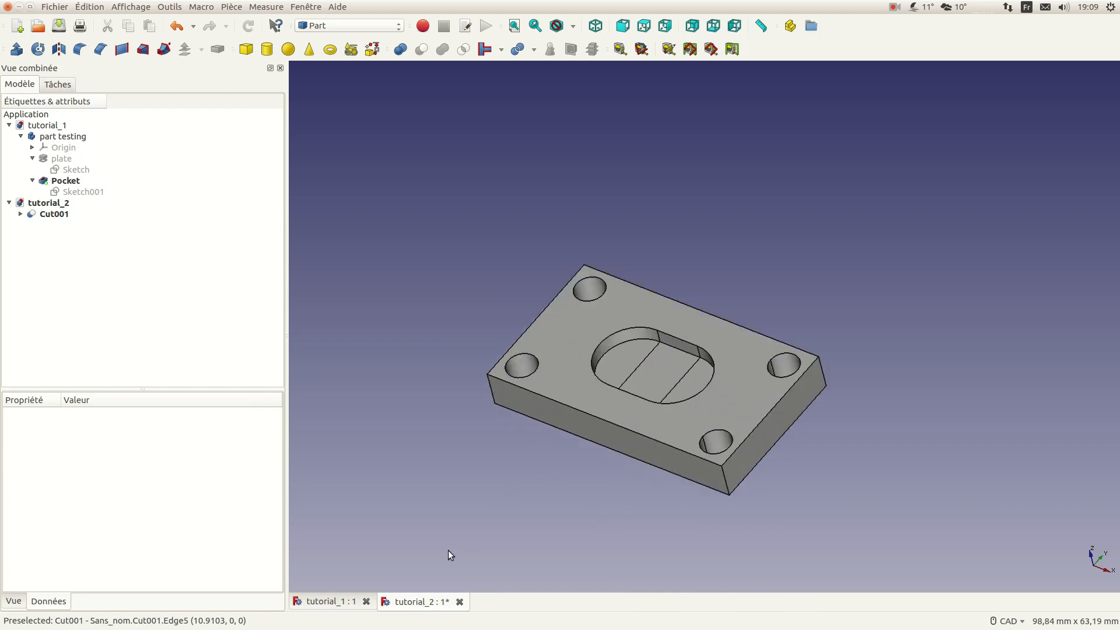
left_click(343, 602)
left_click(412, 601)
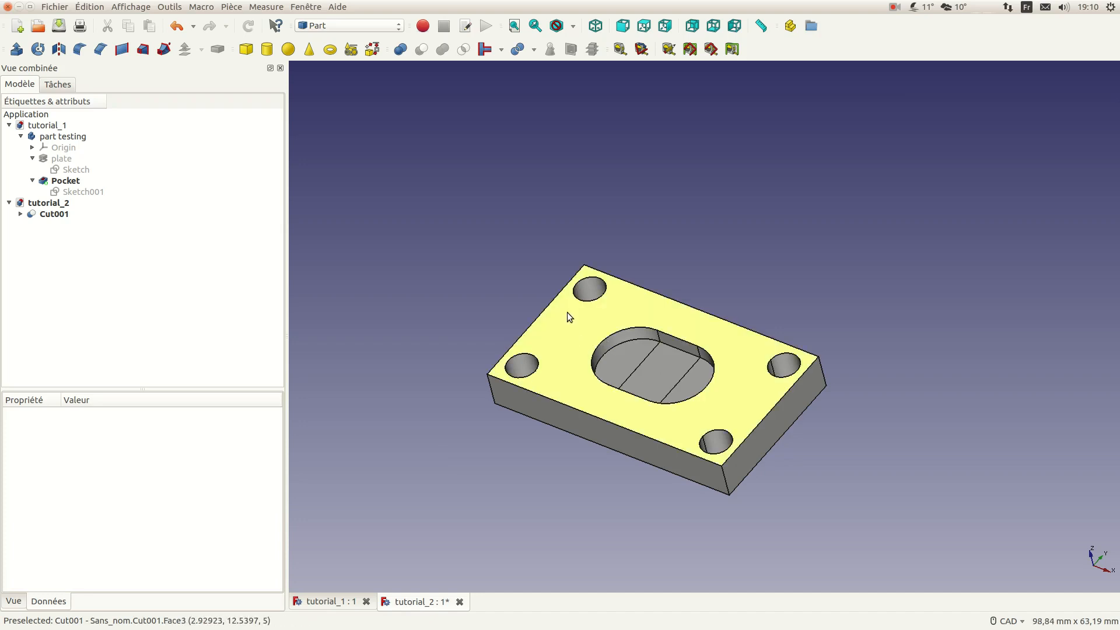
- Save the tutorial_2 document
left_click(58, 24)
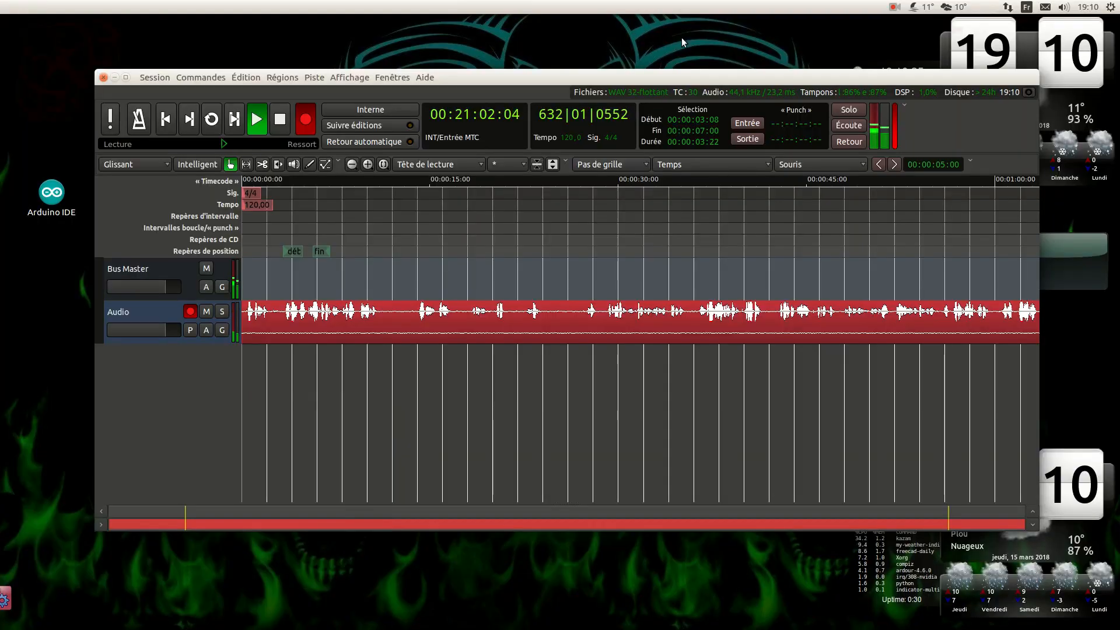
left_click(284, 129)
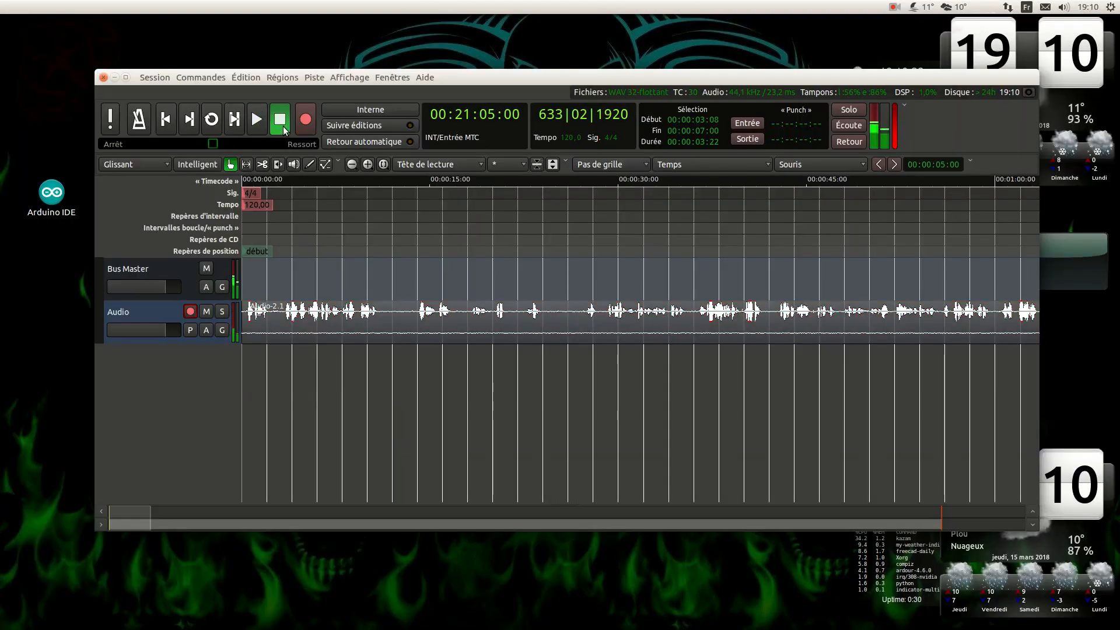
left_click(894, 8)
left_click(915, 35)
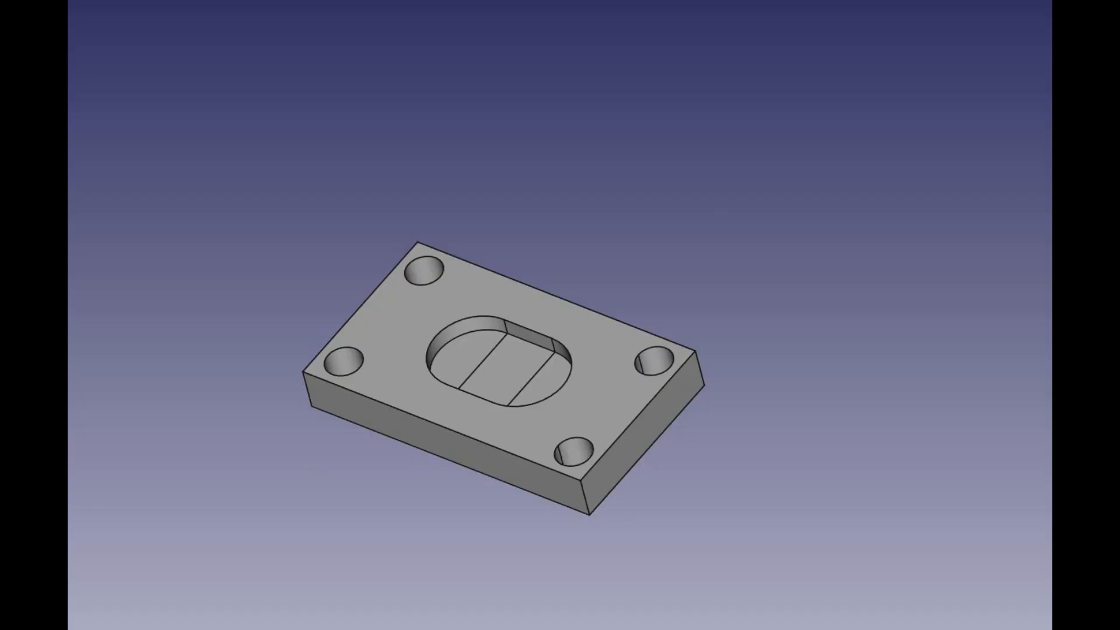